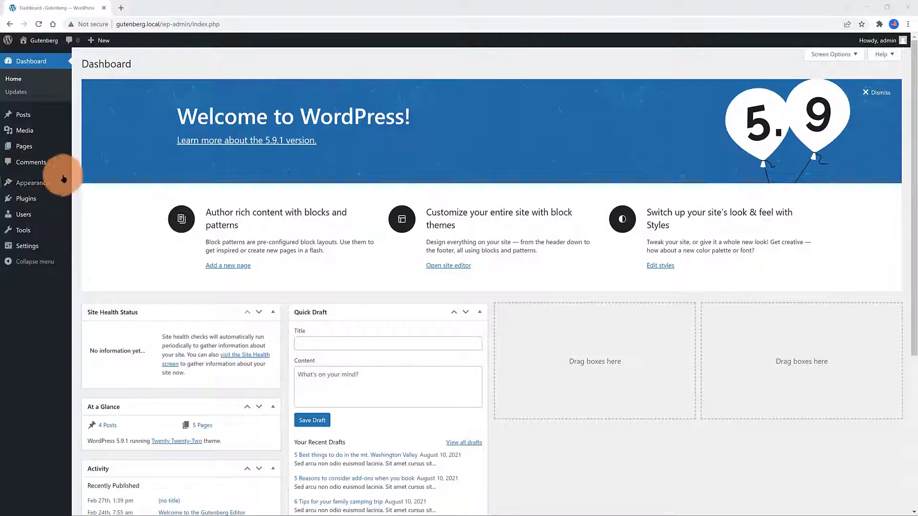
- Bring up the Gutenberg plugin page and scroll through its description and ratings, then back to the top
mouse_move(42, 183)
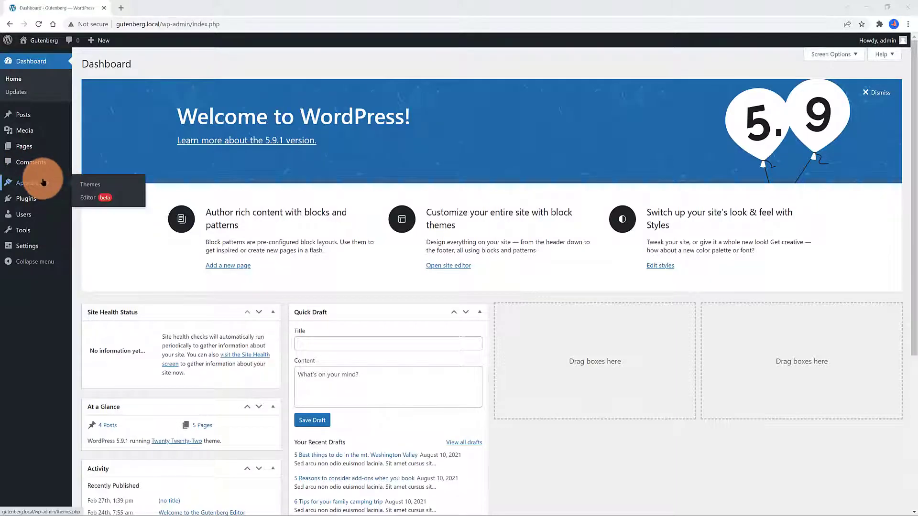
left_click(87, 186)
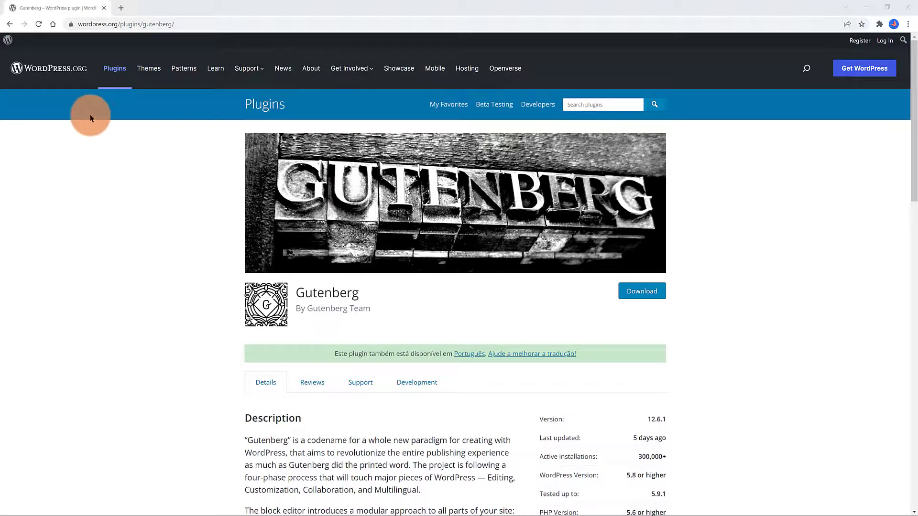
scroll(90, 118, "down", 1)
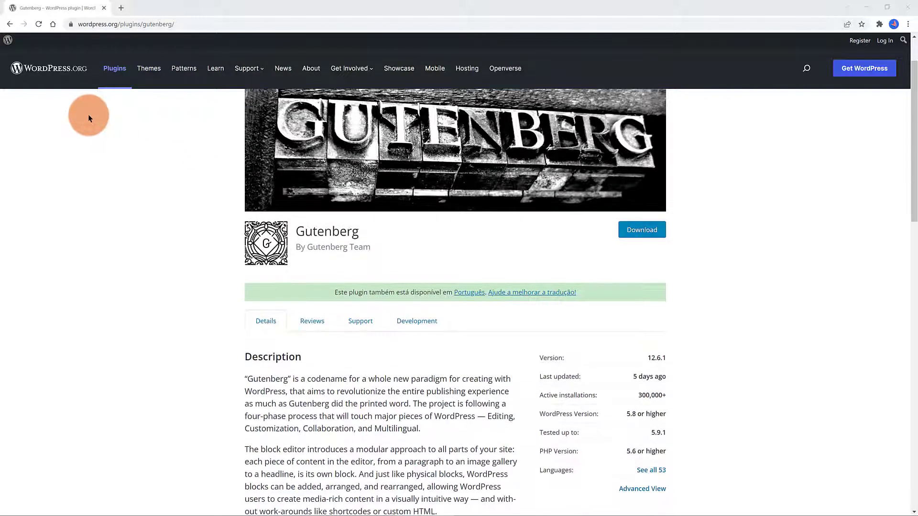
scroll(88, 115, "down", 2)
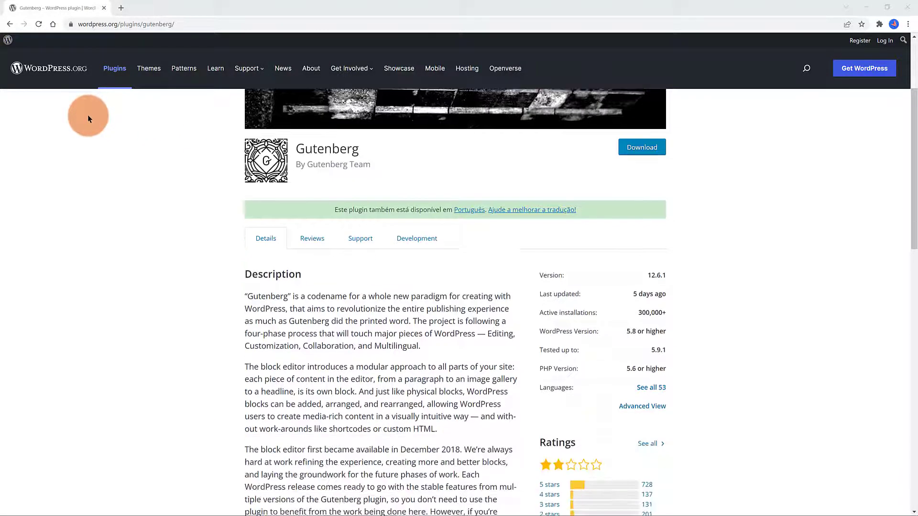
scroll(93, 120, "down", 1)
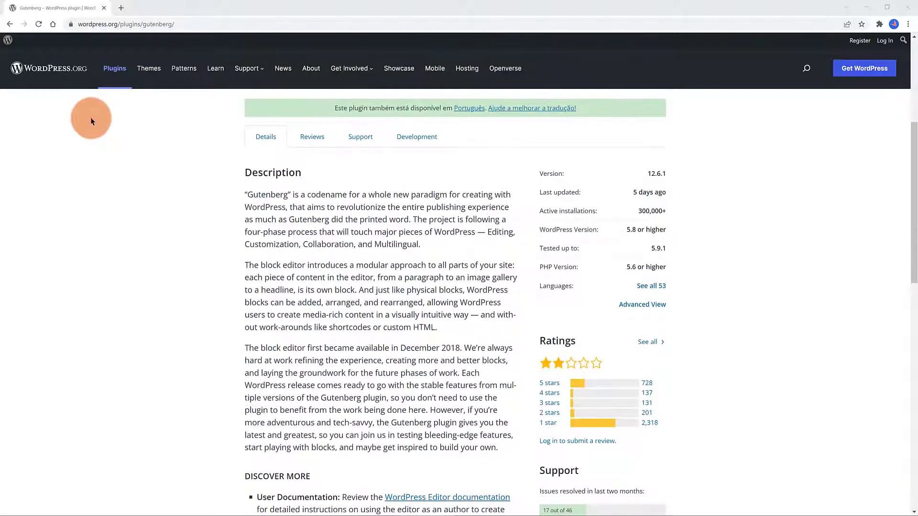
scroll(93, 121, "down", 1)
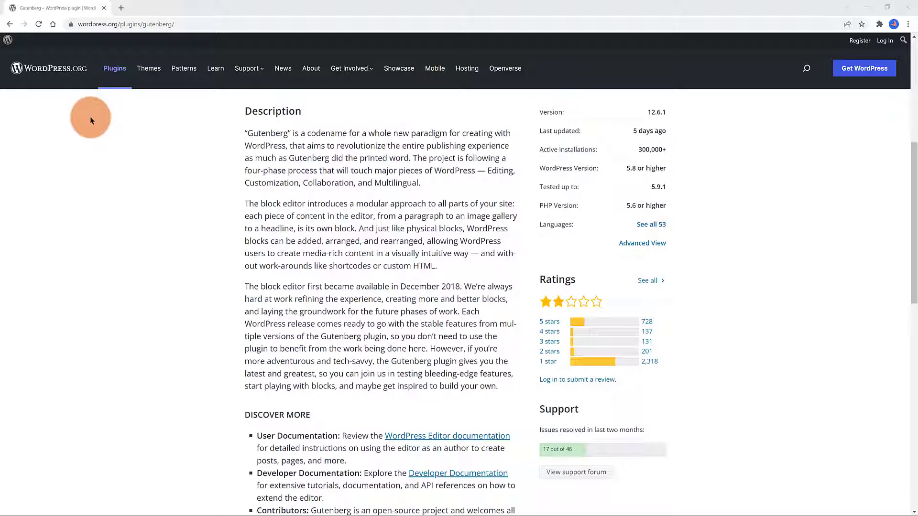
scroll(91, 119, "up", 1)
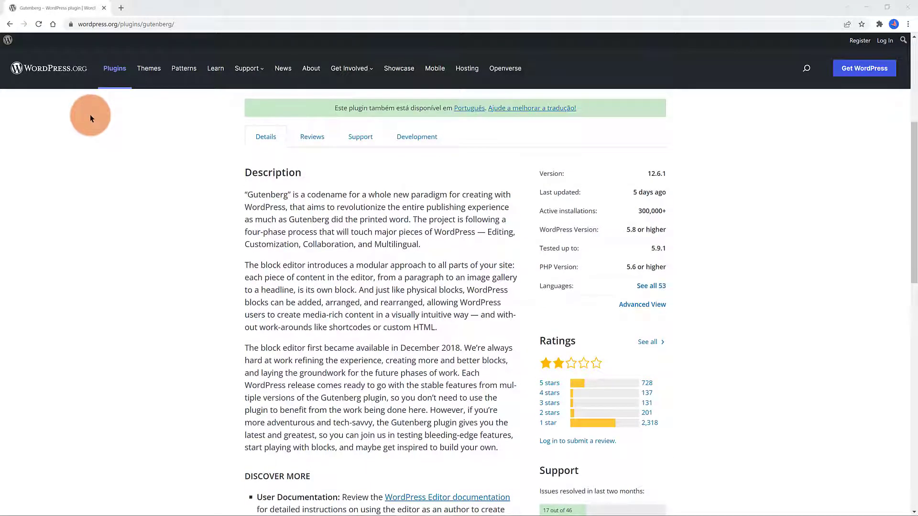
scroll(90, 119, "up", 1)
scroll(91, 118, "up", 1)
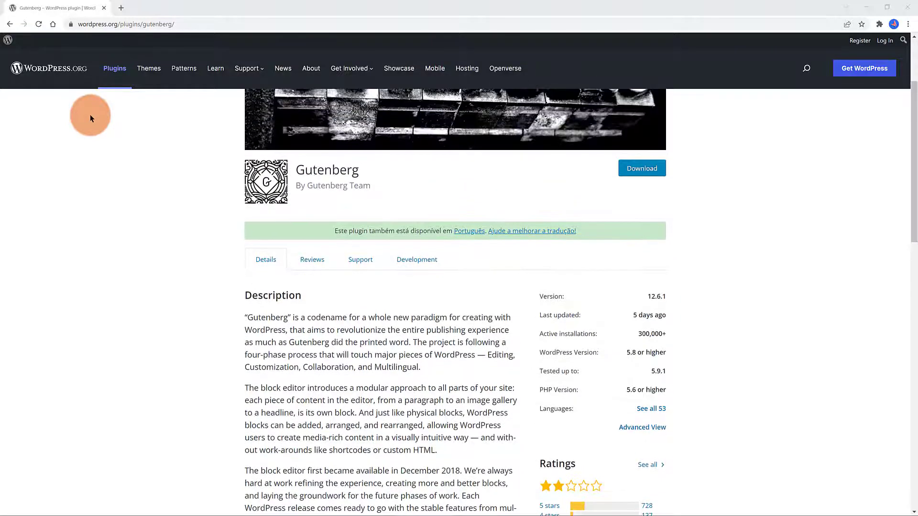
scroll(90, 117, "up", 2)
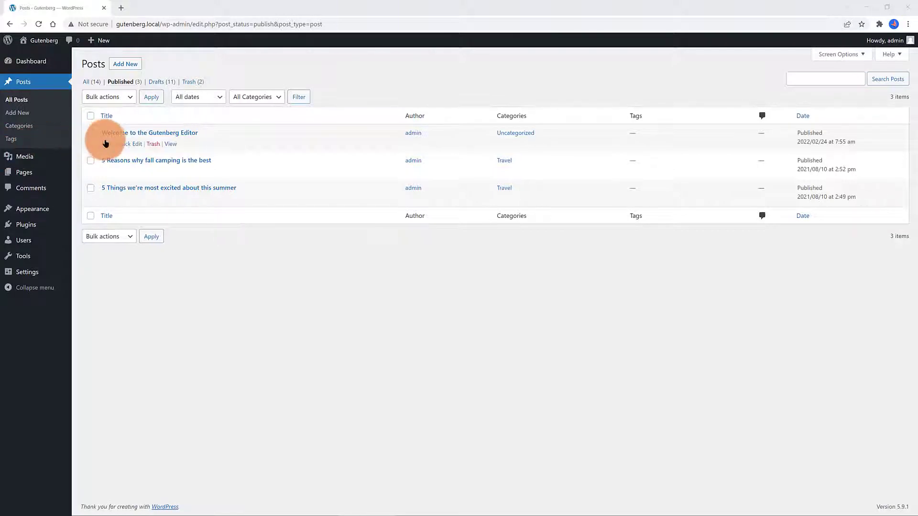
- Open 'Welcome to the Gutenberg Editor' in the editor and briefly review its List view outline
left_click(106, 144)
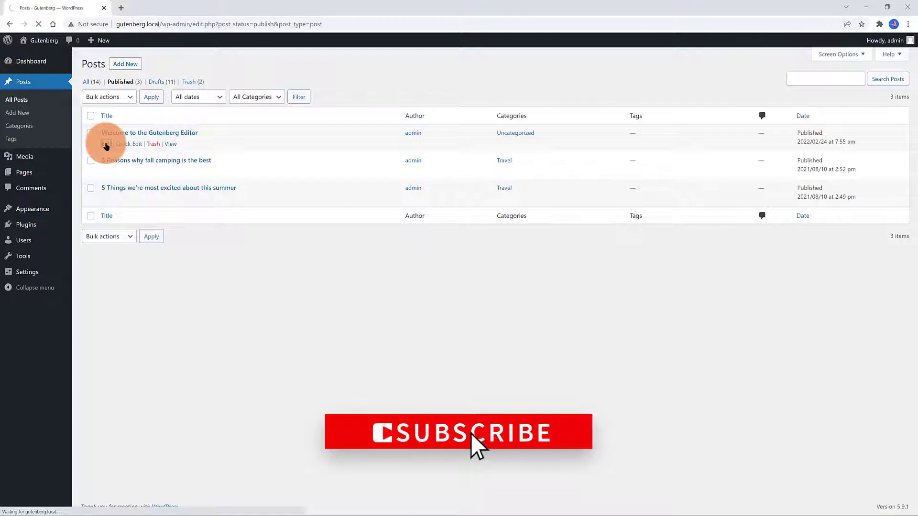
scroll(132, 187, "down", 5)
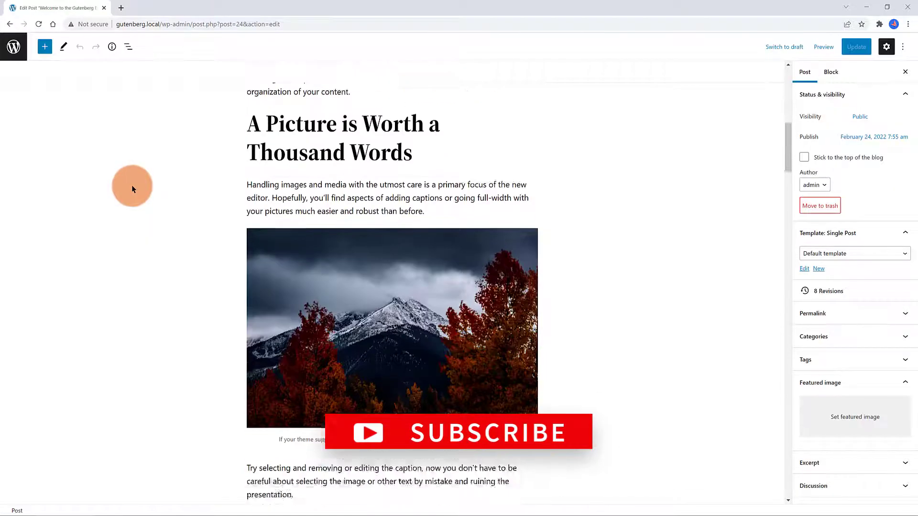
scroll(133, 188, "up", 10)
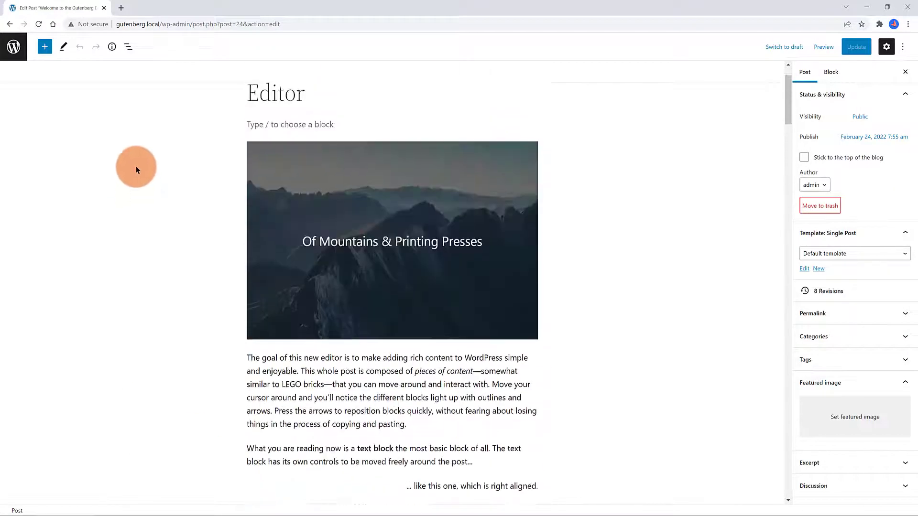
left_click(128, 47)
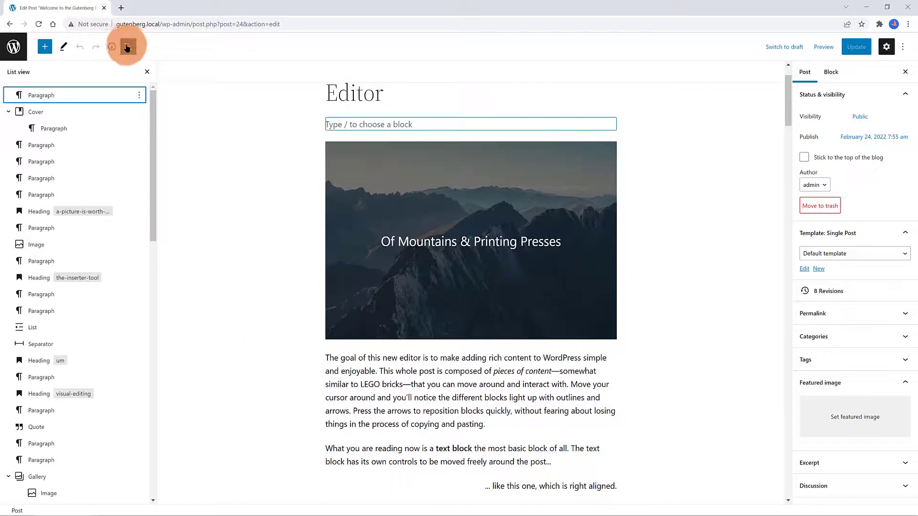
scroll(523, 204, "down", 6)
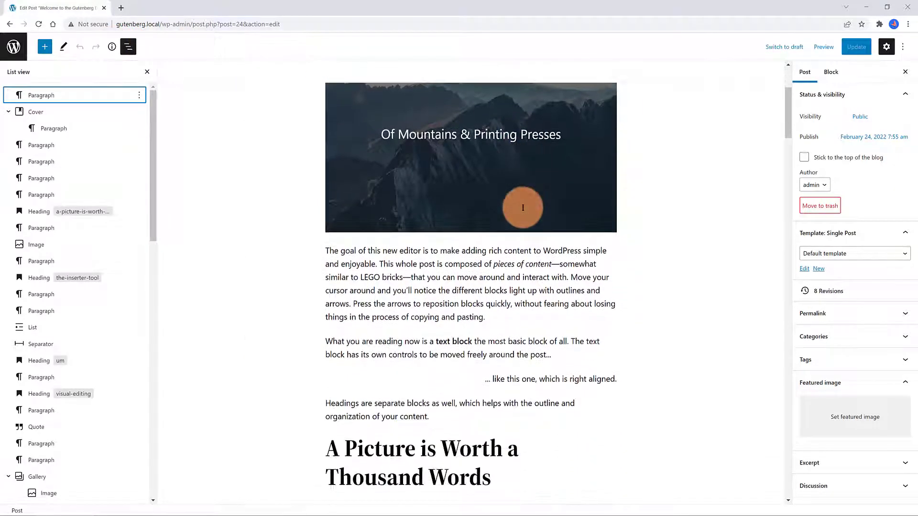
scroll(521, 210, "down", 3)
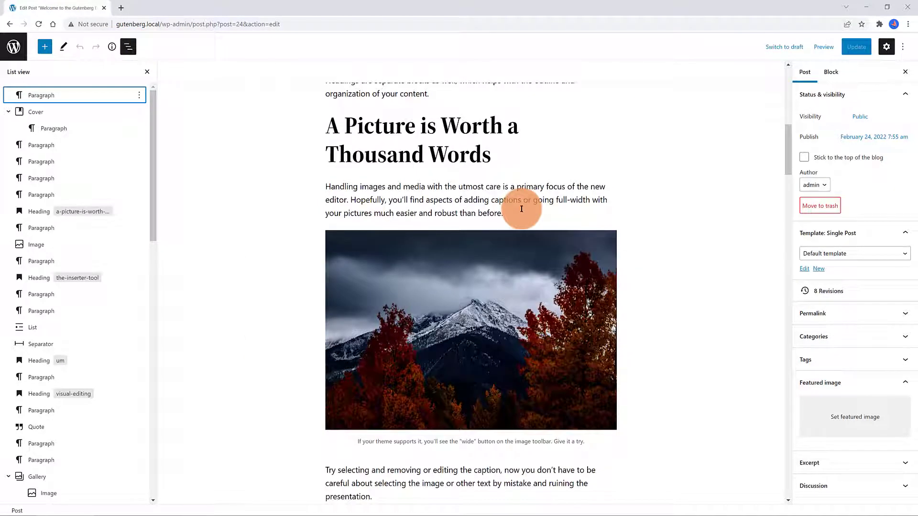
scroll(521, 209, "up", 8)
left_click(147, 72)
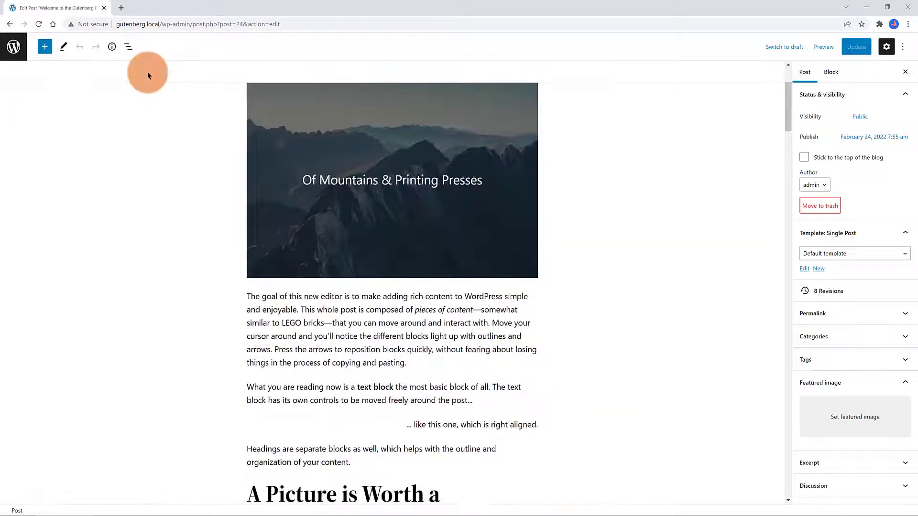
- Leave Fullscreen and Top toolbar enabled and Spotlight mode disabled in the editor options
left_click(902, 47)
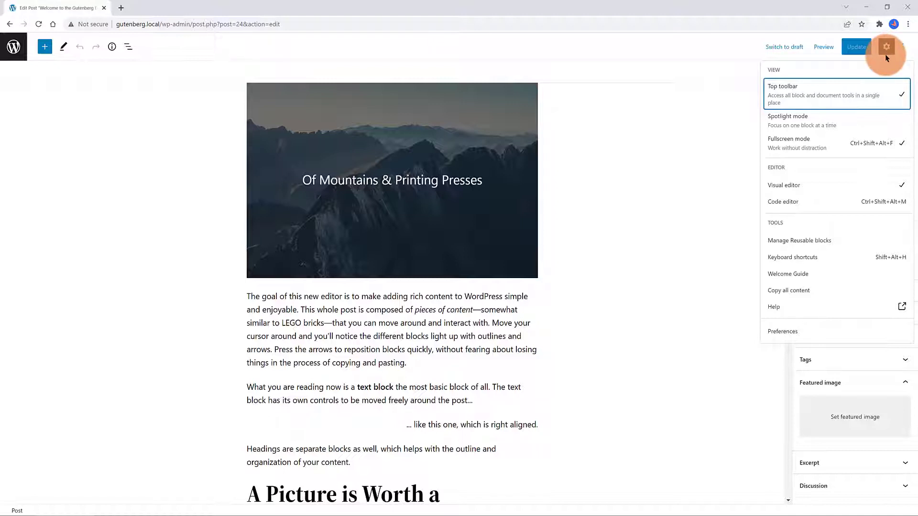
left_click(807, 144)
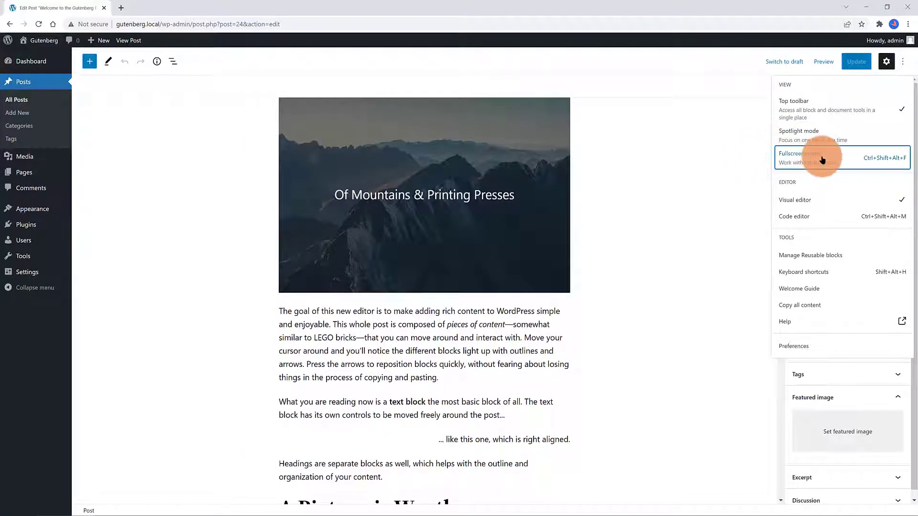
left_click(822, 160)
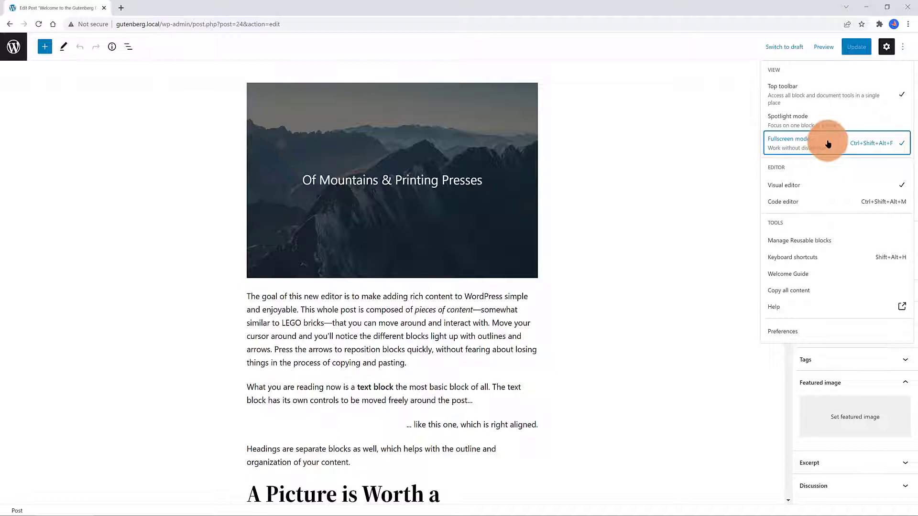
left_click(836, 119)
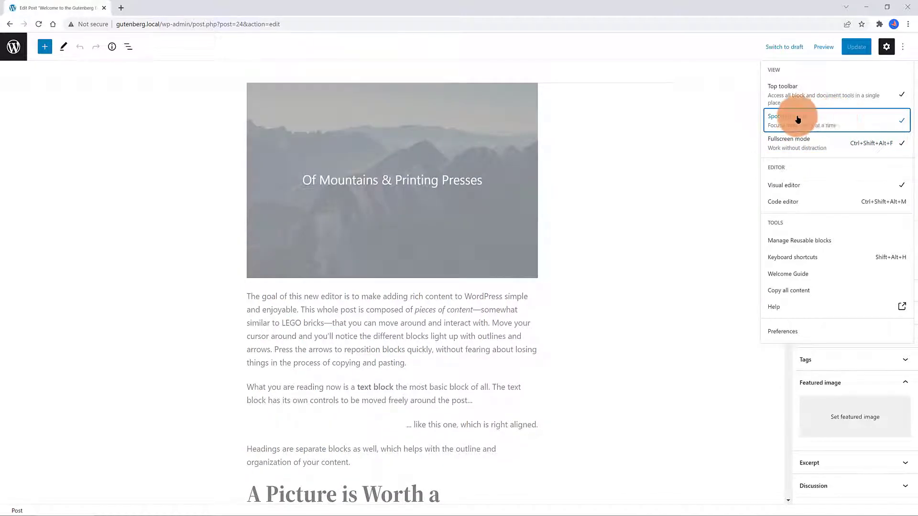
left_click(904, 97)
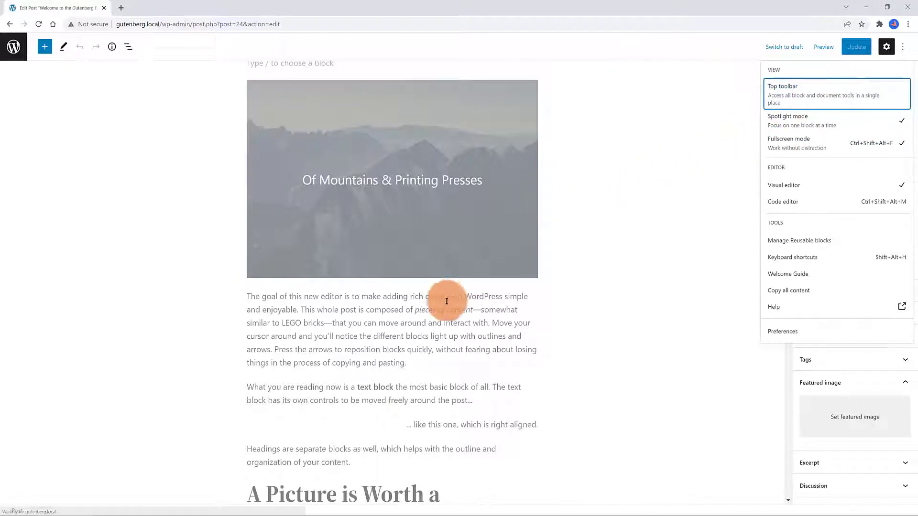
scroll(431, 308, "down", 4)
left_click(251, 308)
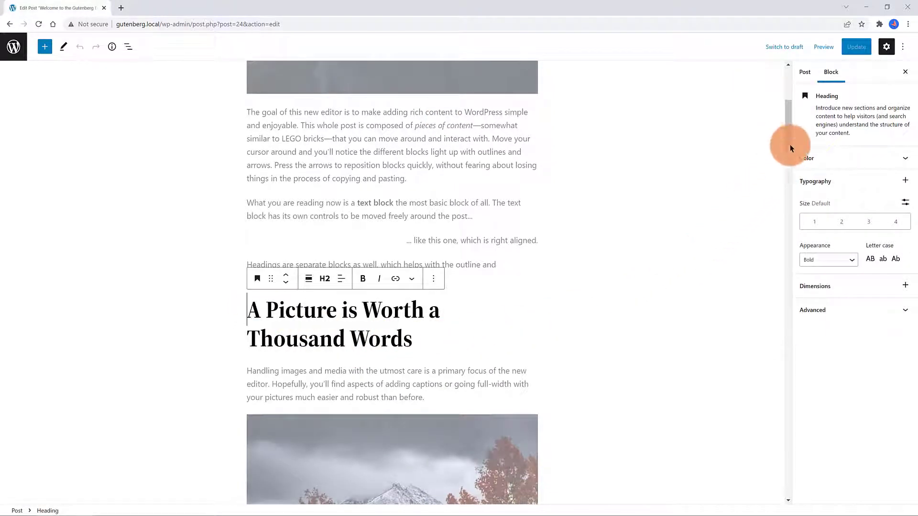
left_click(902, 46)
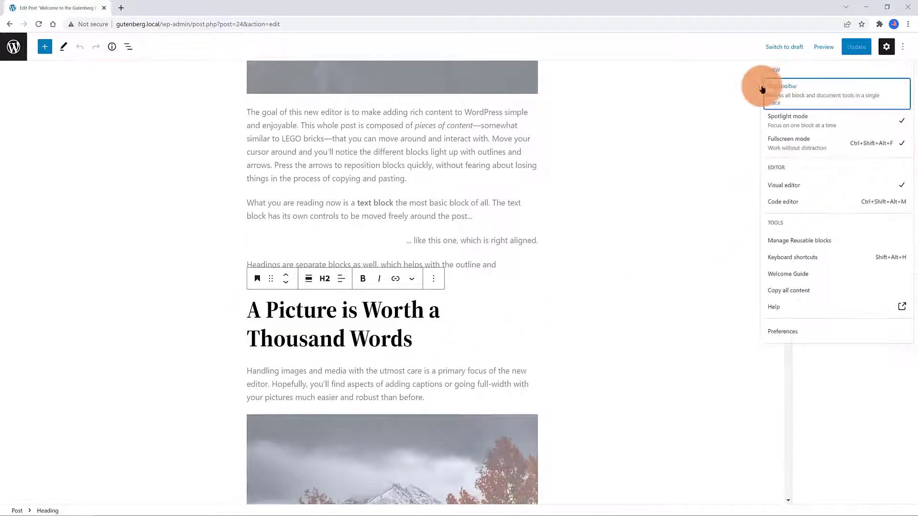
left_click(894, 121)
left_click(892, 94)
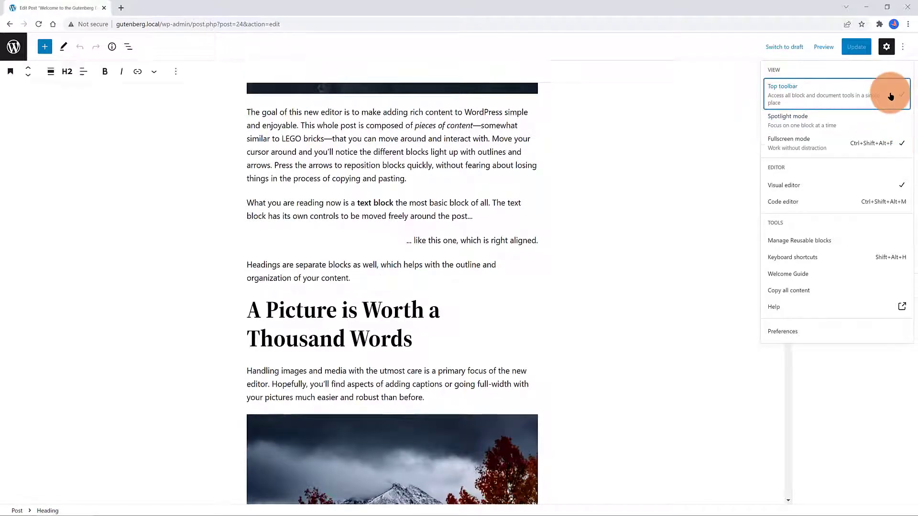
- View the post in Code editor, return to Visual editor, and go to Manage Reusable blocks
left_click(809, 202)
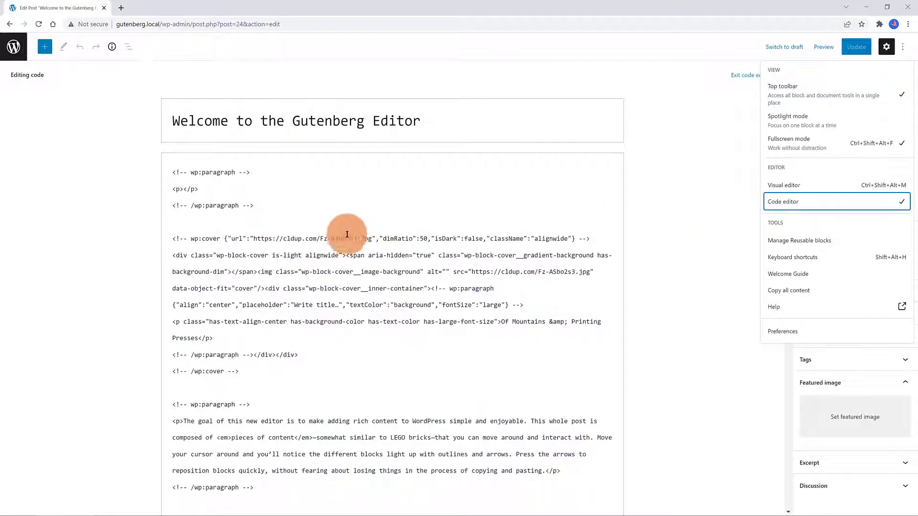
scroll(753, 220, "down", 1)
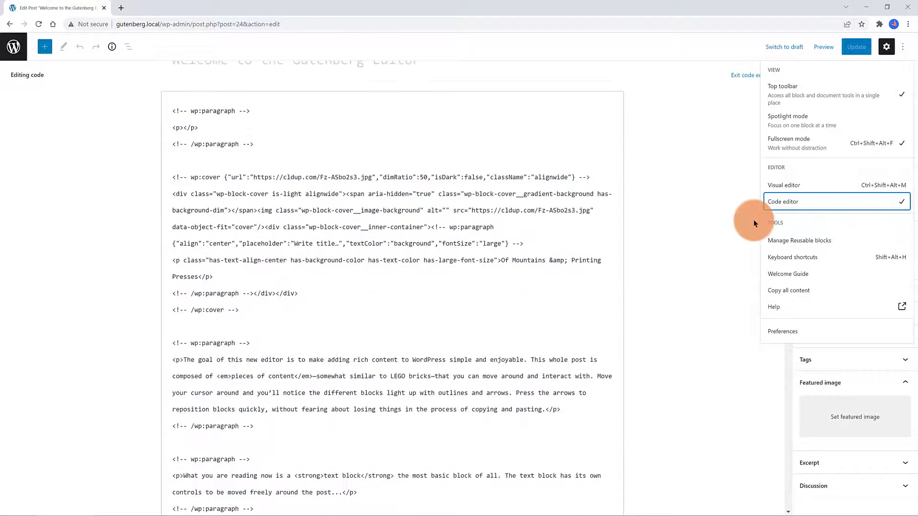
left_click(868, 186)
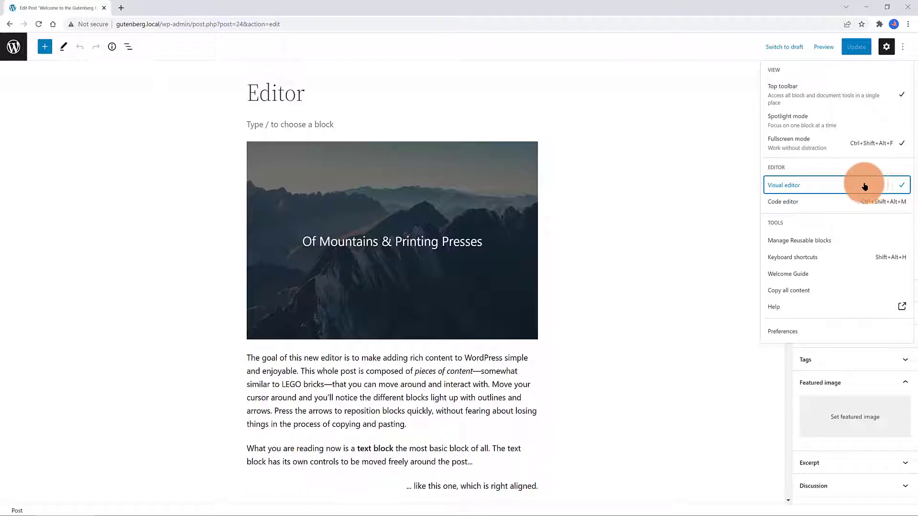
left_click(826, 241)
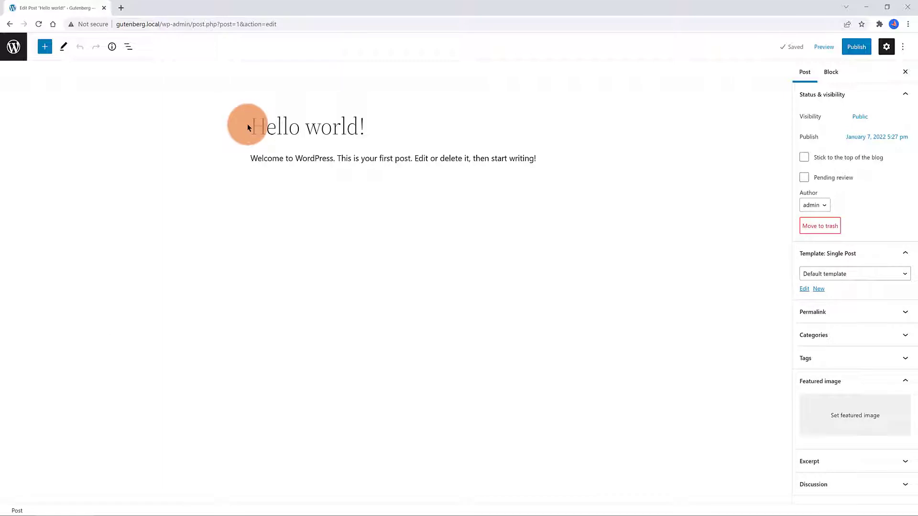
- Copy Hello world!'s content and open the published 'Welcome to the Gutenberg Editor' post
left_click(902, 47)
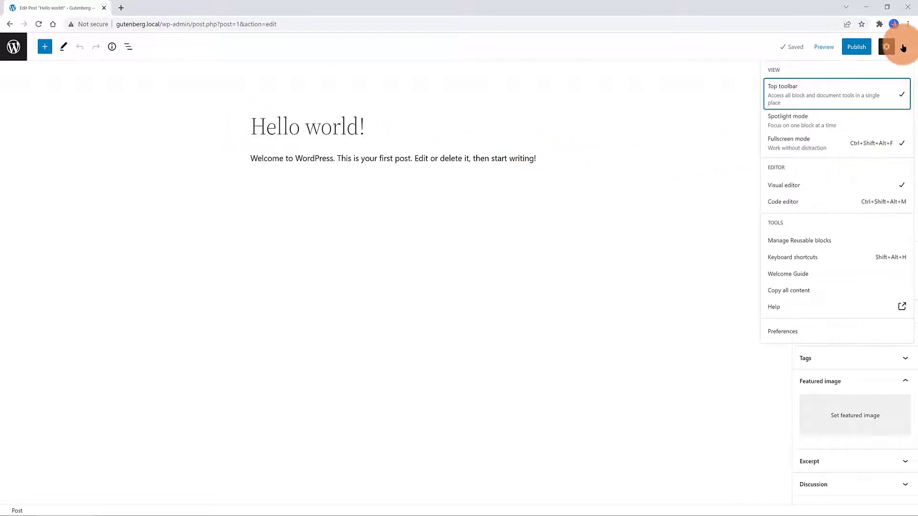
left_click(793, 294)
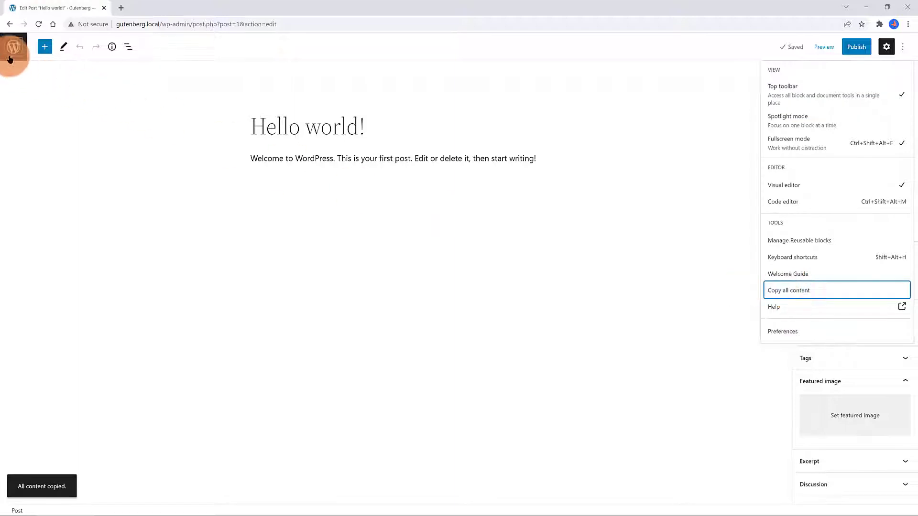
left_click(11, 46)
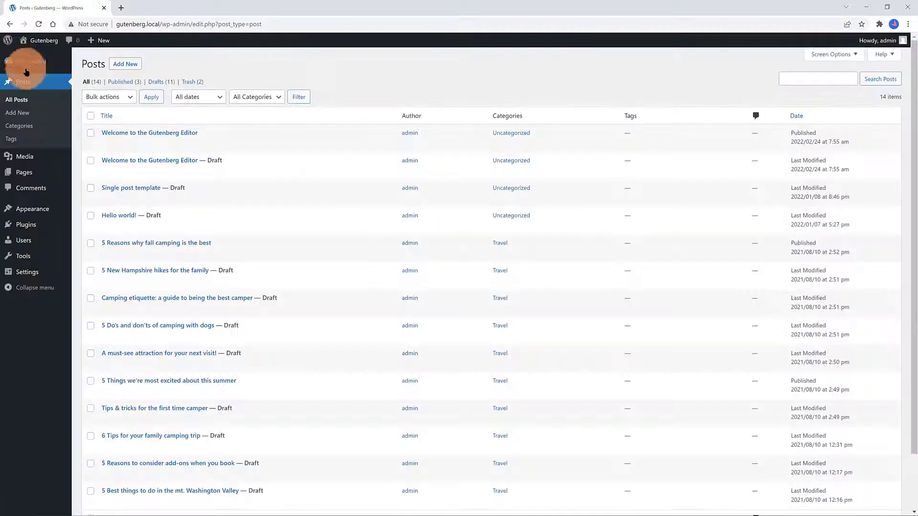
left_click(121, 82)
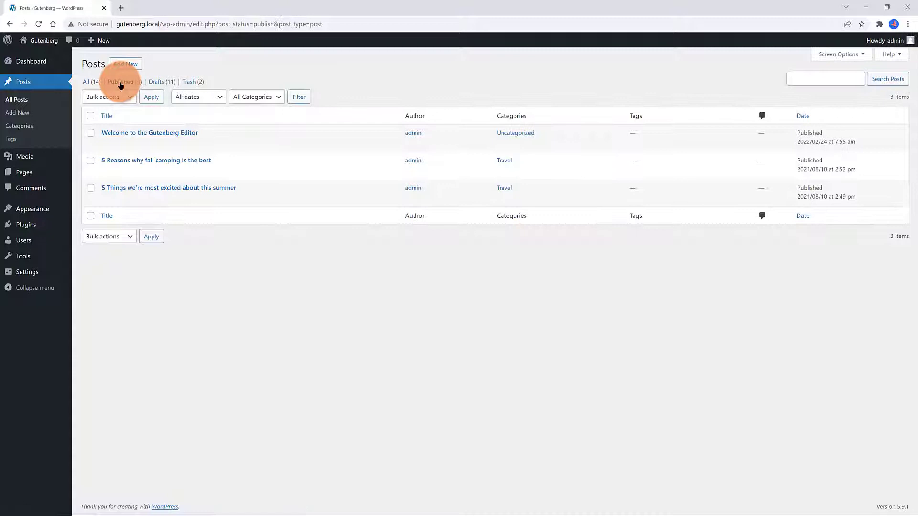
mouse_move(123, 144)
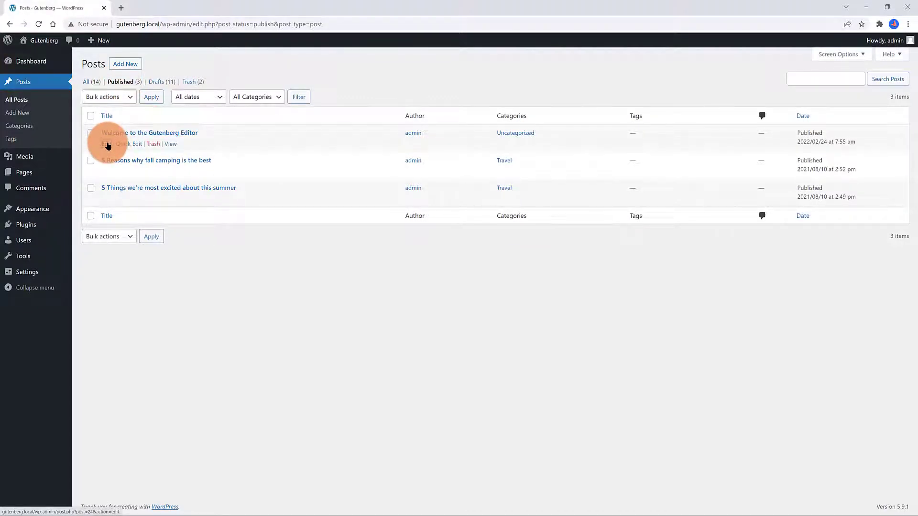
left_click(107, 145)
- Paste the welcome sentence as a new paragraph beneath the post title
left_click(304, 161)
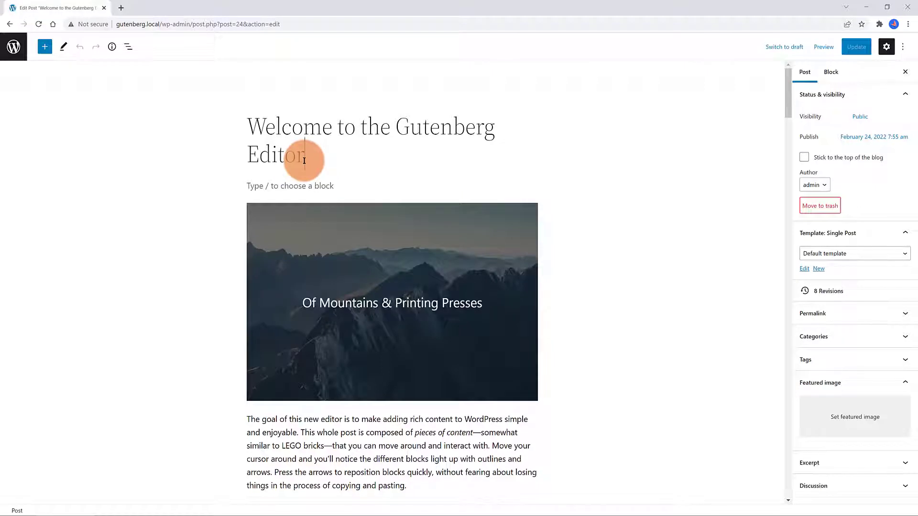
key("Return")
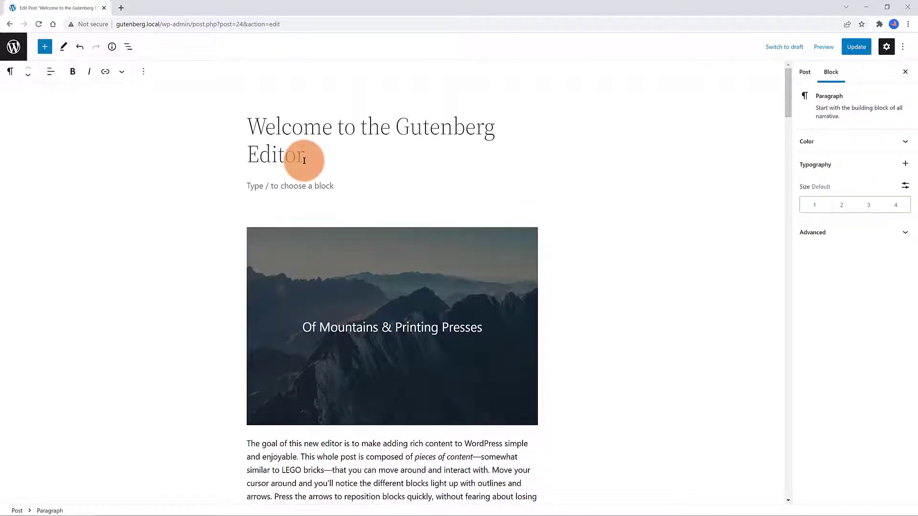
type("Welcome to WordPress. This is your first post. Edit or delete it, then start writing!")
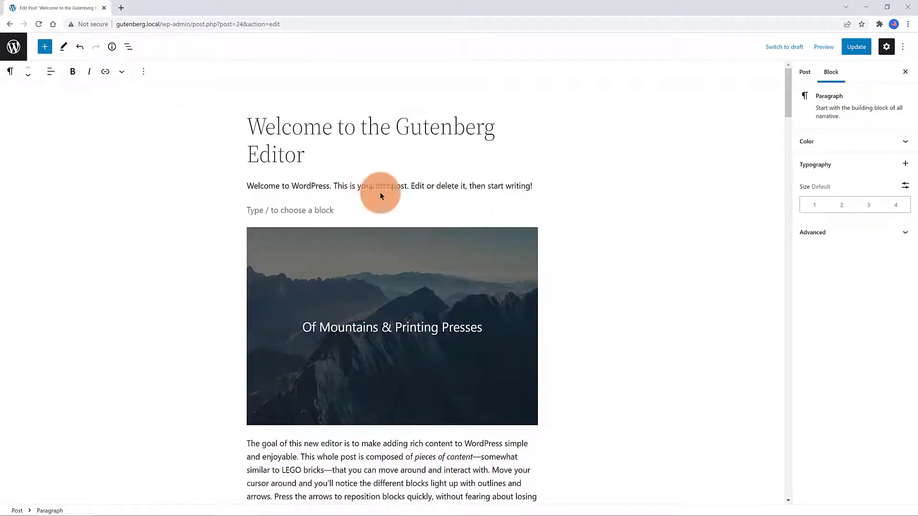
left_click(887, 46)
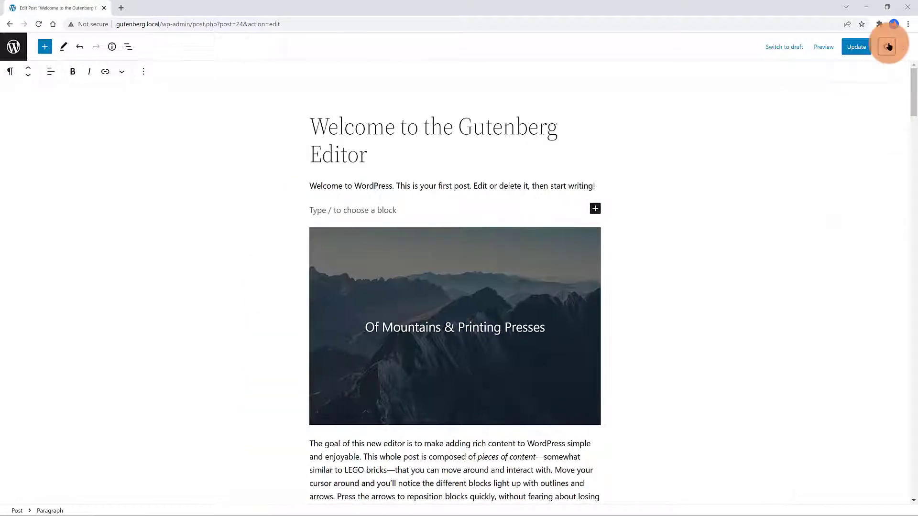
left_click(887, 47)
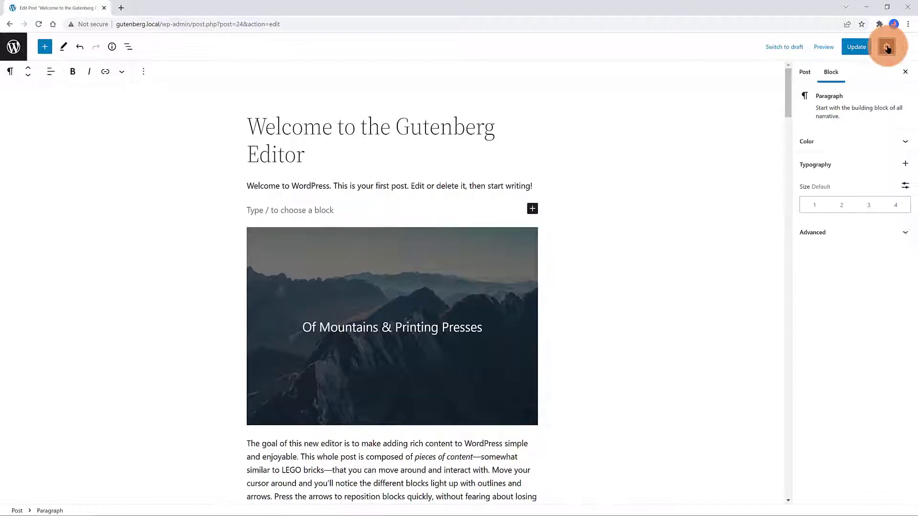
scroll(211, 205, "down", 6)
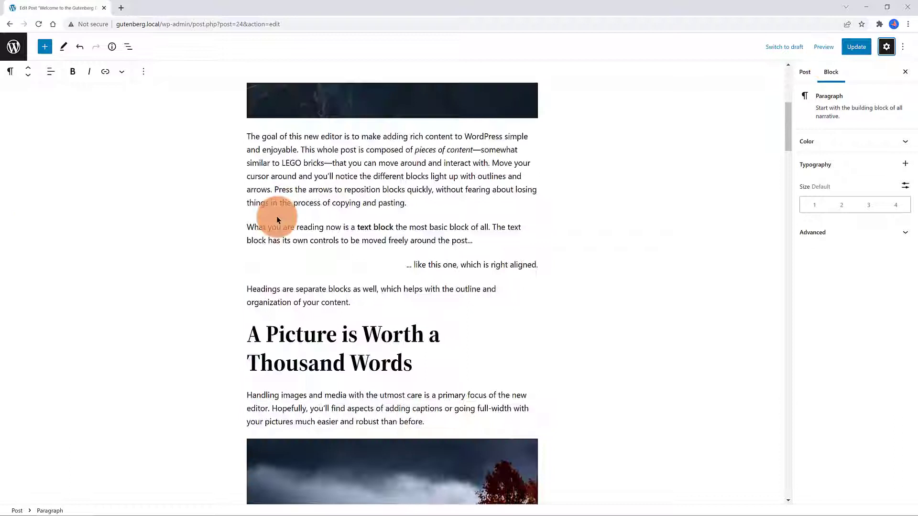
left_click(252, 333)
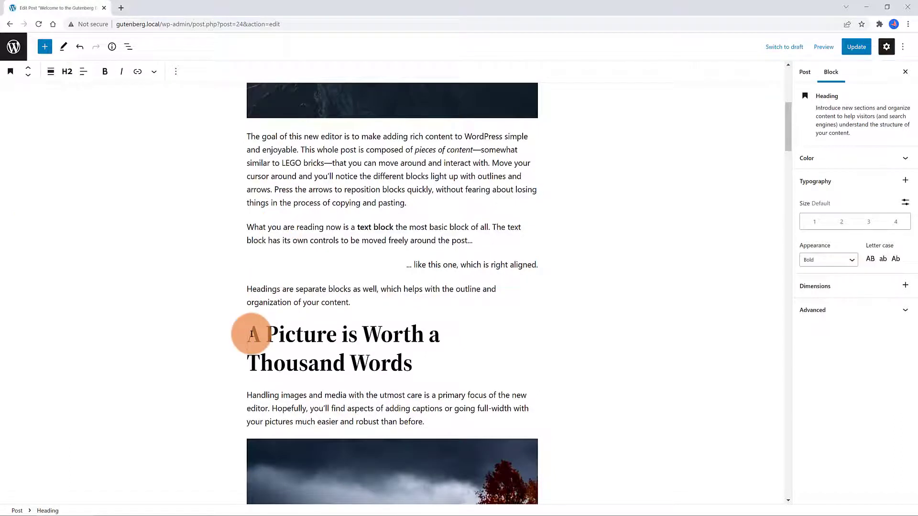
left_click(851, 158)
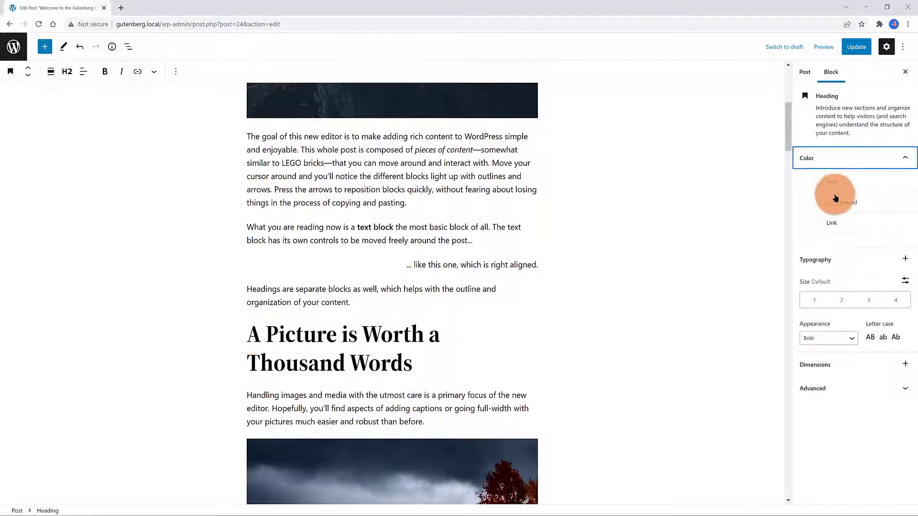
left_click(815, 205)
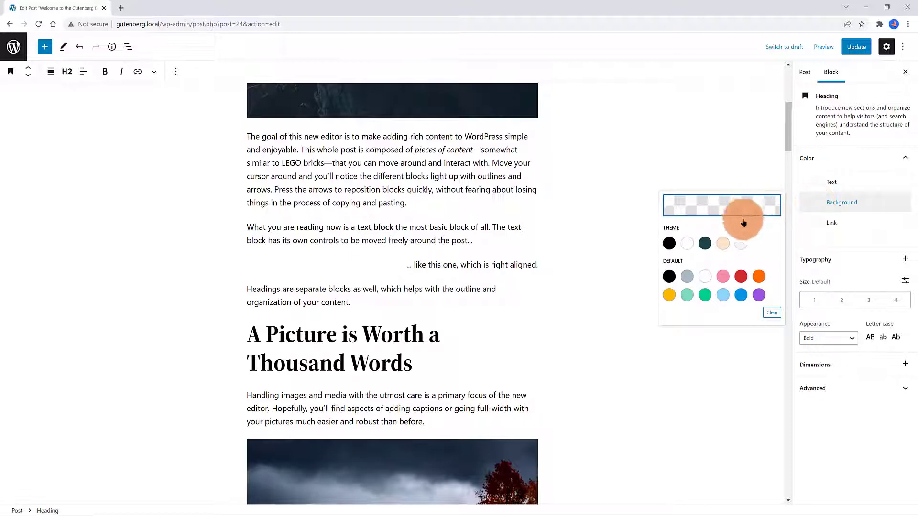
left_click(722, 244)
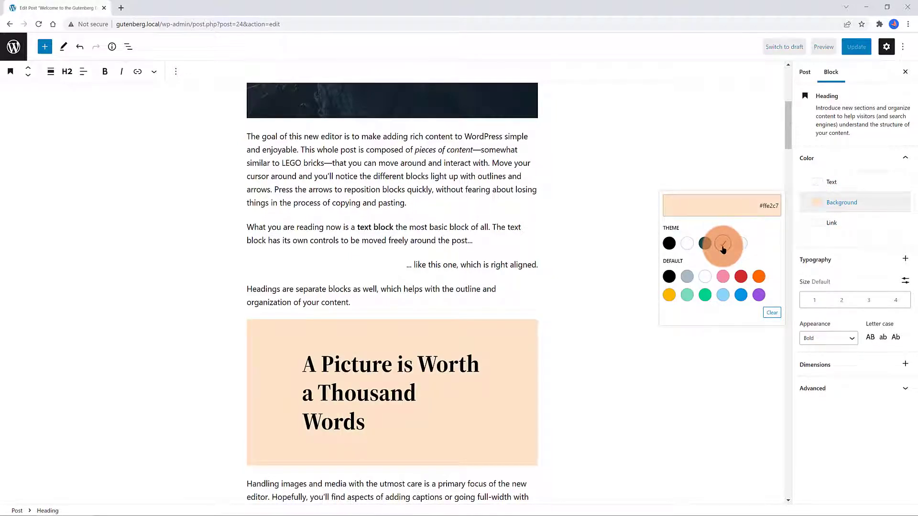
left_click(722, 244)
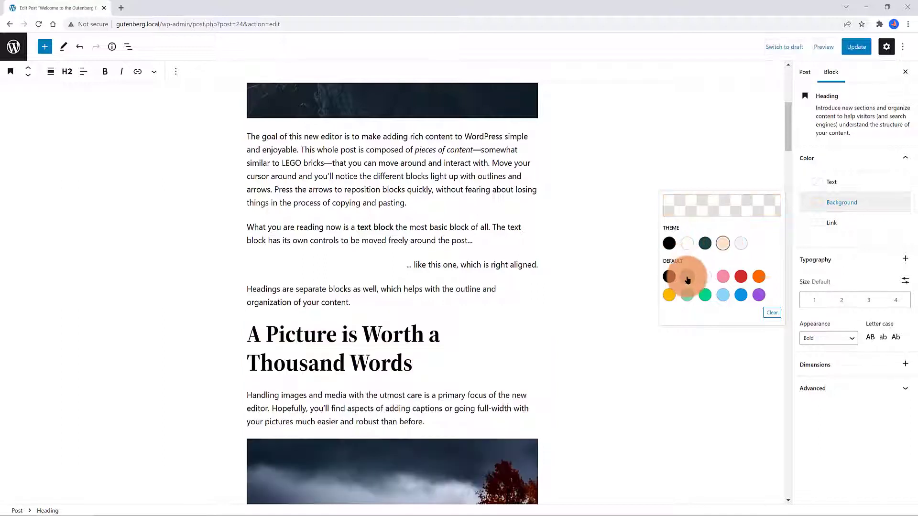
left_click(687, 277)
left_click(687, 277)
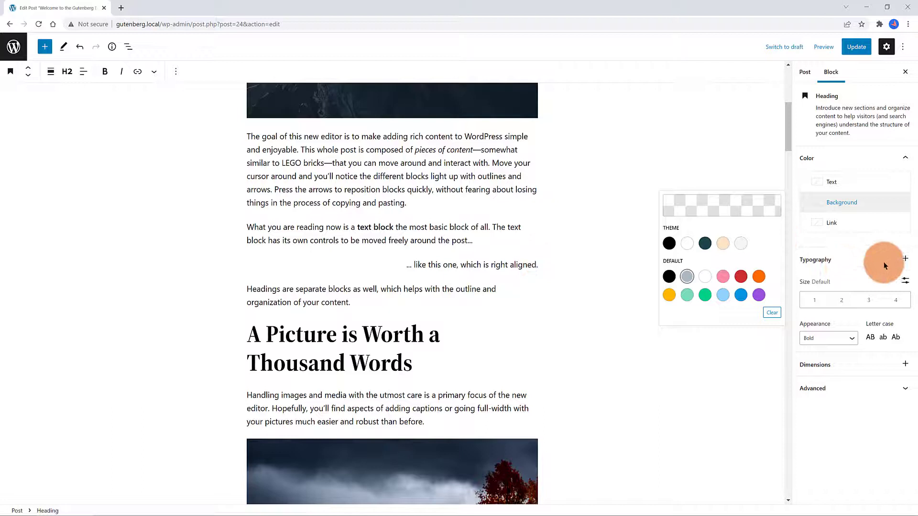
left_click(901, 159)
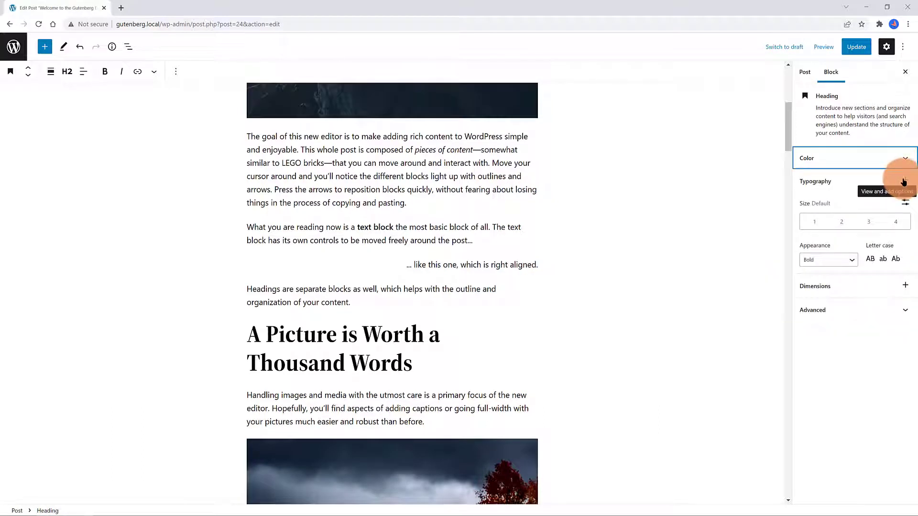
- Add a Line height control to the heading and adjust it to 1.2
left_click(905, 183)
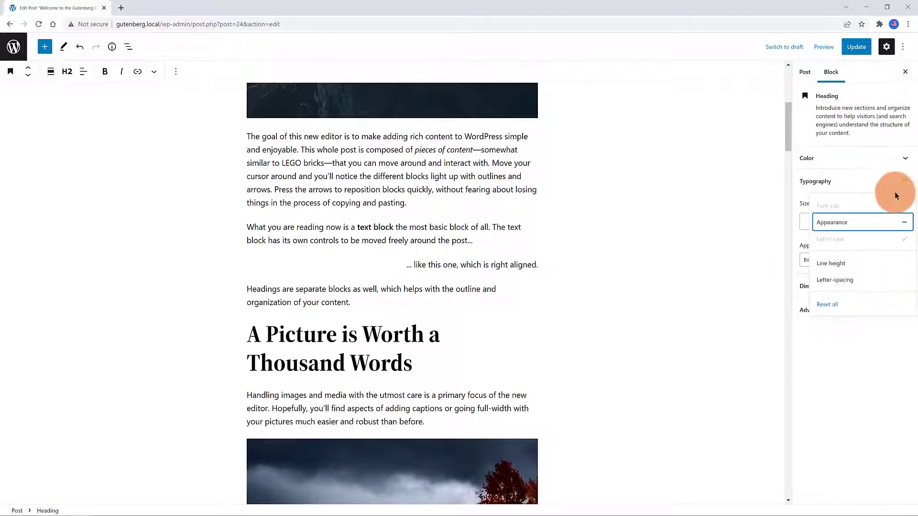
left_click(829, 264)
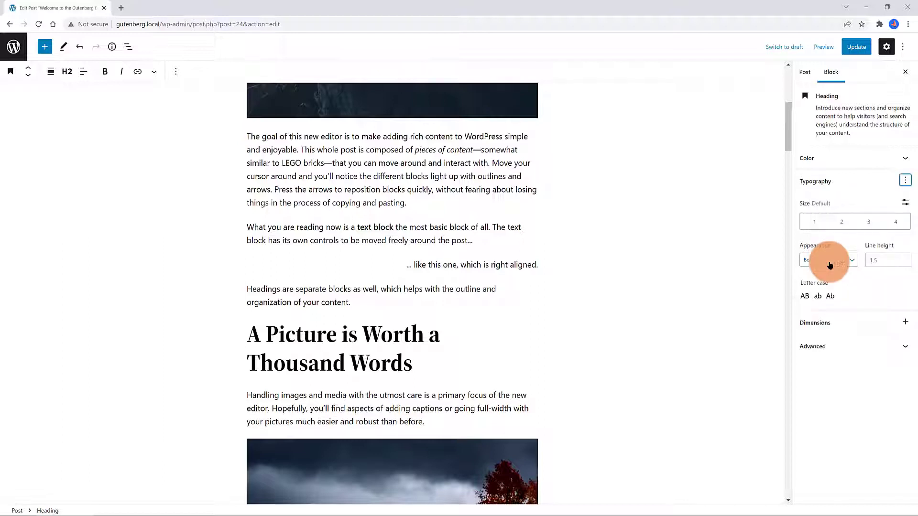
left_click(906, 263)
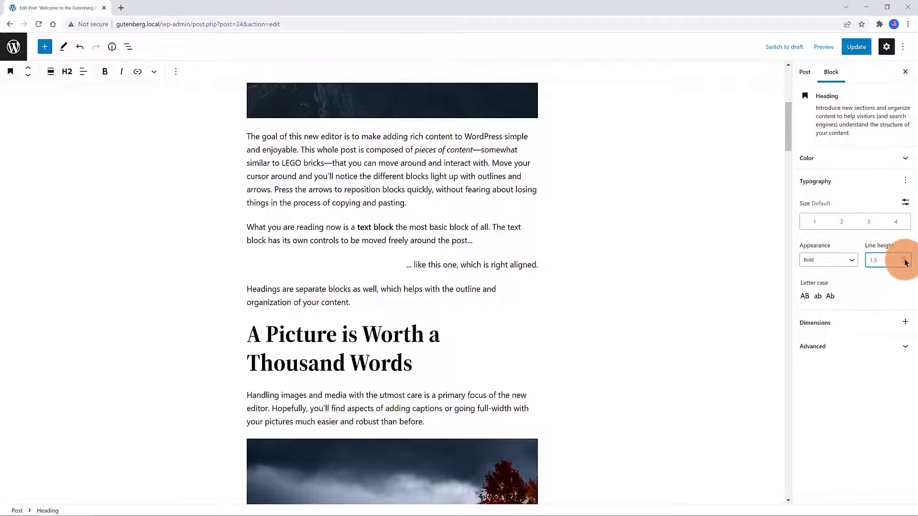
left_click(904, 258)
left_click(904, 258)
left_click(904, 258)
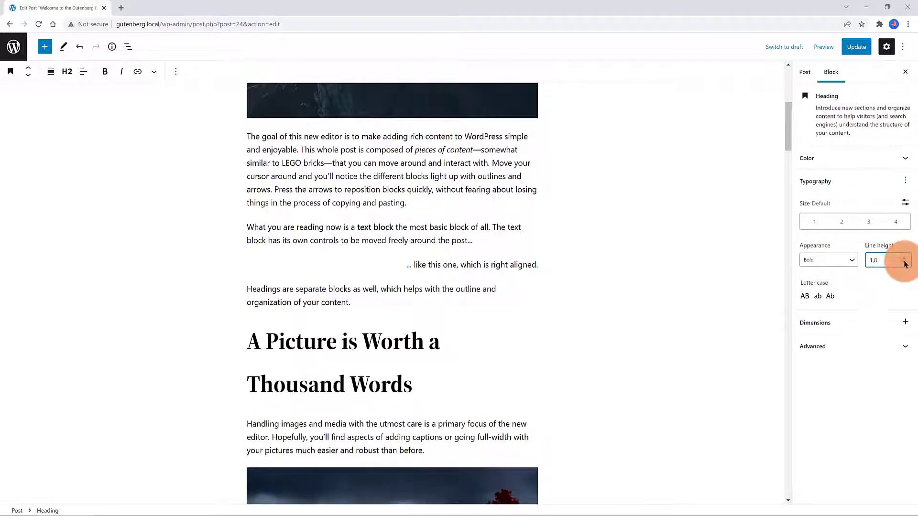
left_click(904, 263)
left_click(905, 263)
left_click(905, 263)
left_click(905, 264)
left_click(904, 263)
left_click(904, 263)
left_click(904, 264)
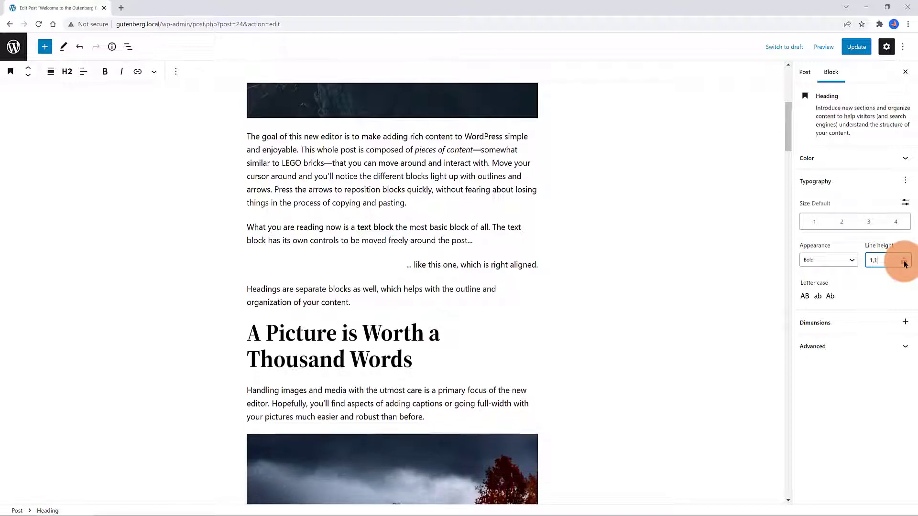
left_click(905, 263)
left_click(904, 263)
left_click(904, 263)
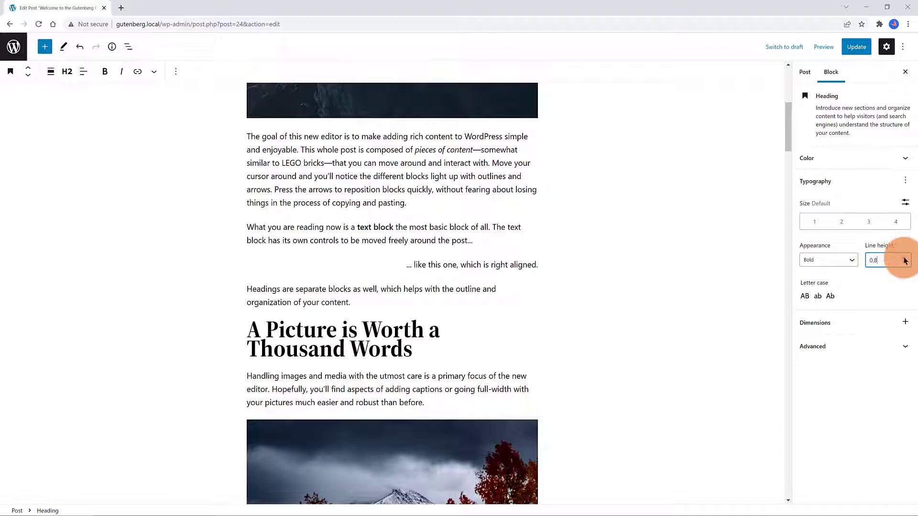
left_click(905, 260)
left_click(905, 261)
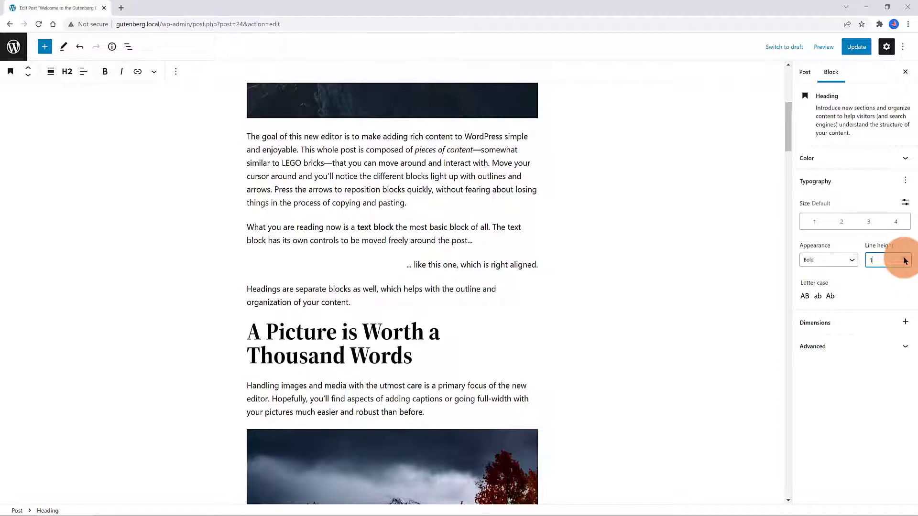
- Try the medium, large and extra large presets, then set a custom font size of 4
left_click(843, 223)
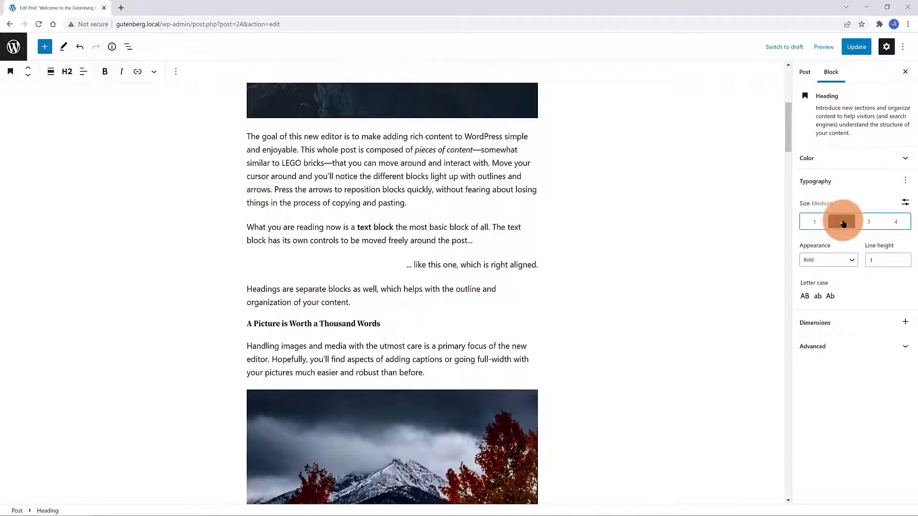
left_click(869, 223)
left_click(896, 223)
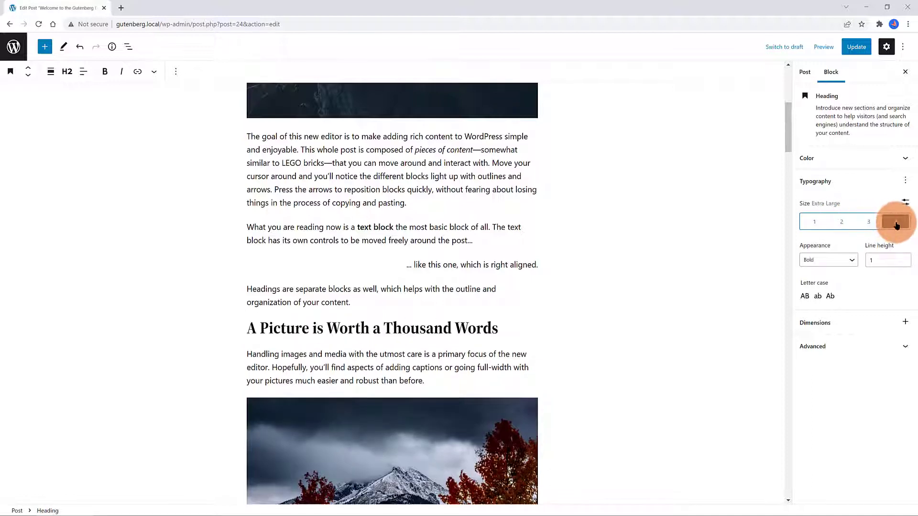
left_click(905, 201)
left_click(905, 322)
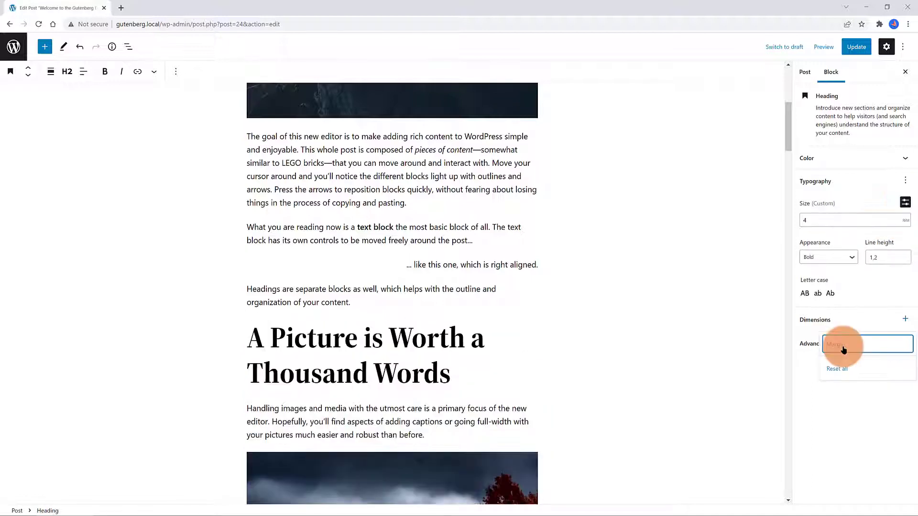
- Add a Margin setting for the heading under Dimensions
left_click(840, 348)
left_click(904, 356)
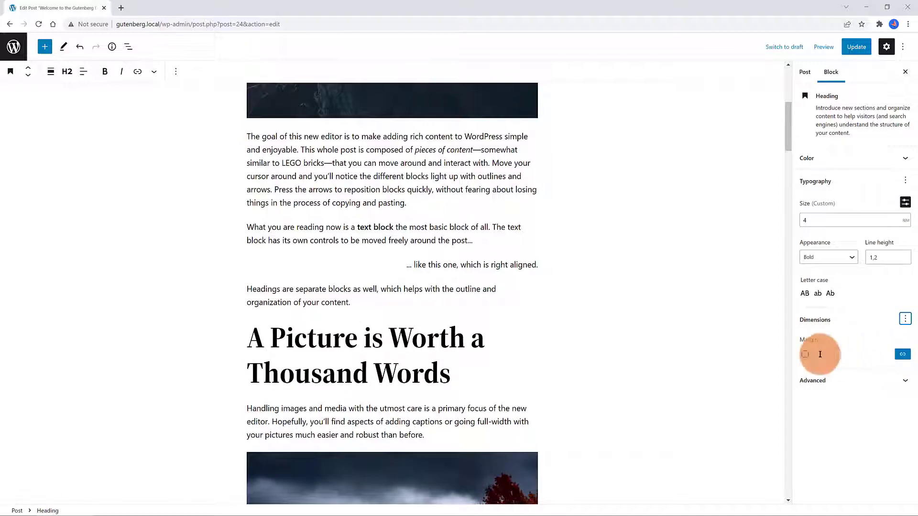
mouse_move(844, 359)
left_mouse_down()
mouse_move(838, 353)
mouse_move(836, 374)
left_mouse_up()
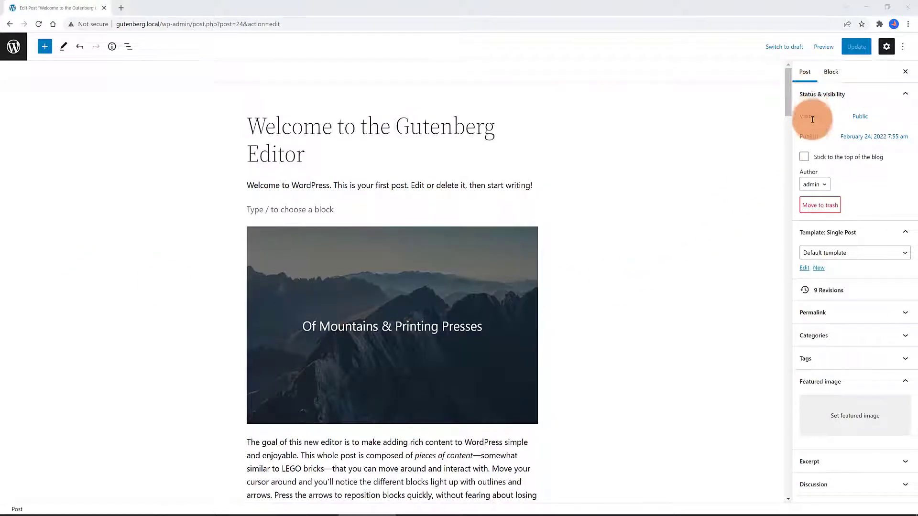
- Keep the default template and set the white van photo as the featured image
left_click(832, 253)
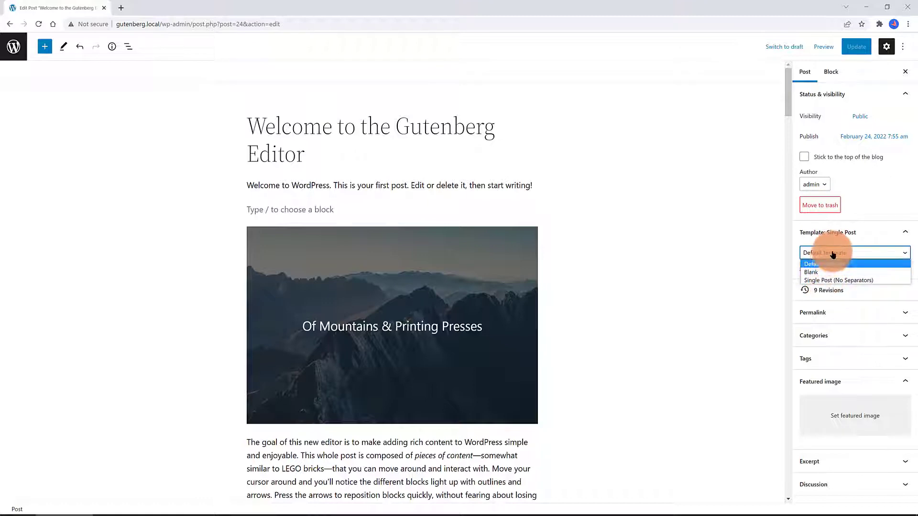
left_click(830, 264)
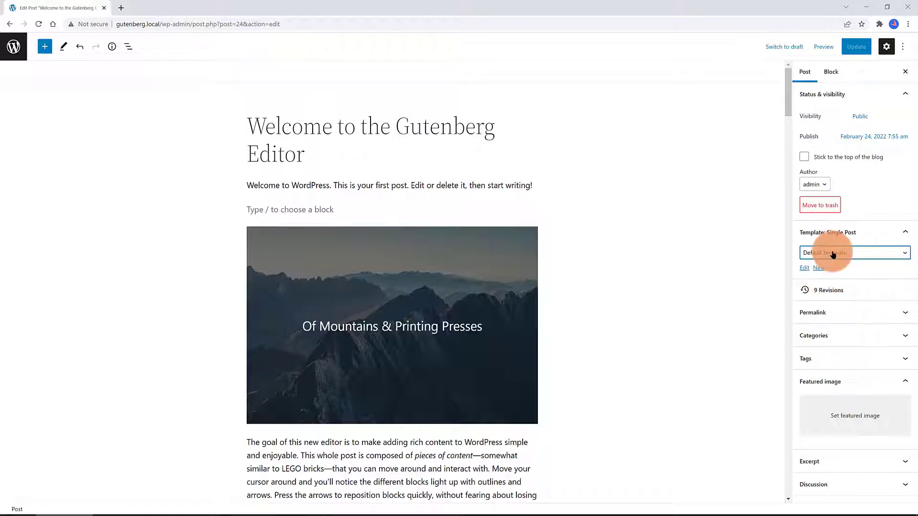
left_click(846, 414)
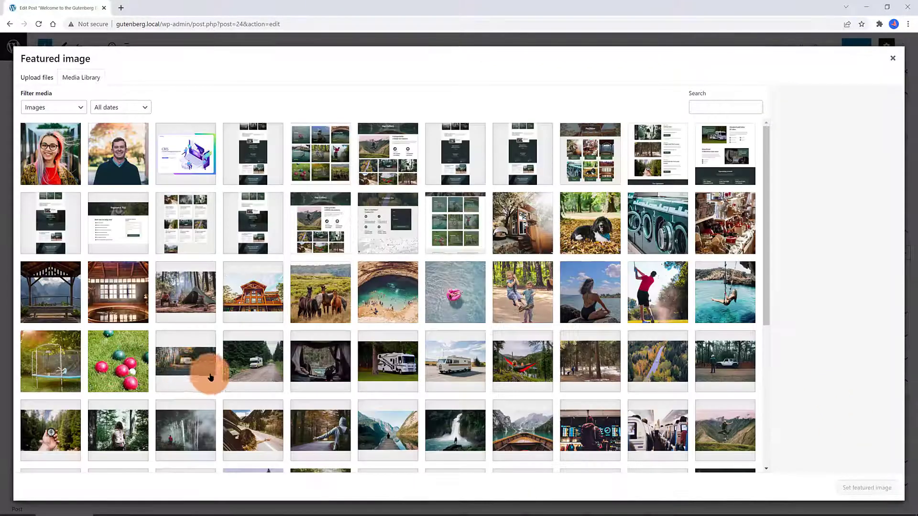
left_click(185, 356)
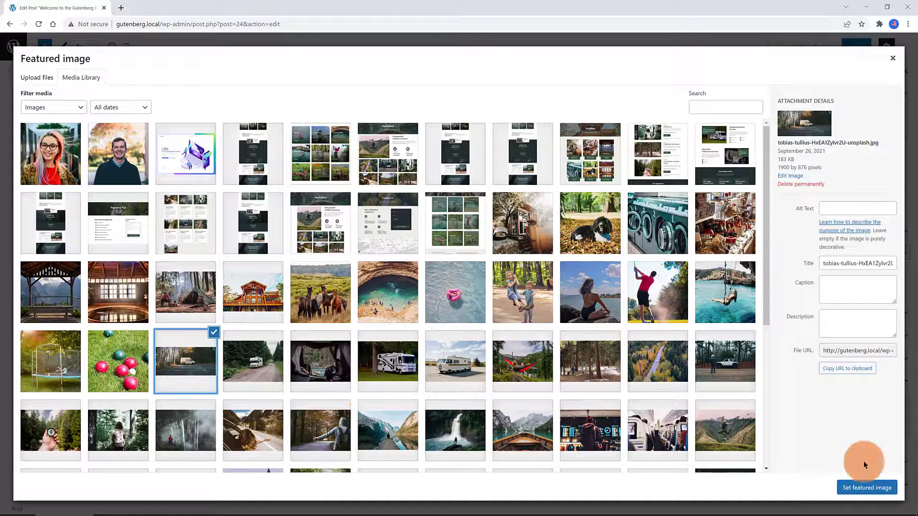
left_click(879, 488)
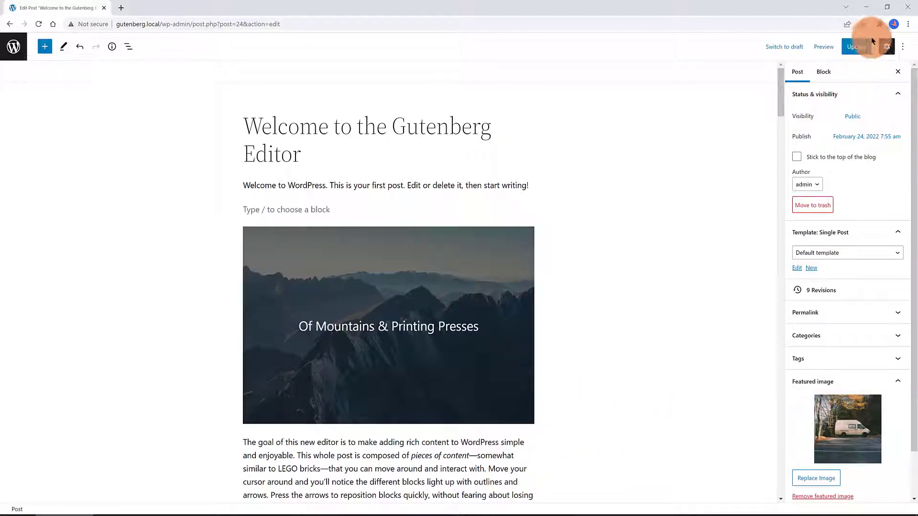
left_click(886, 46)
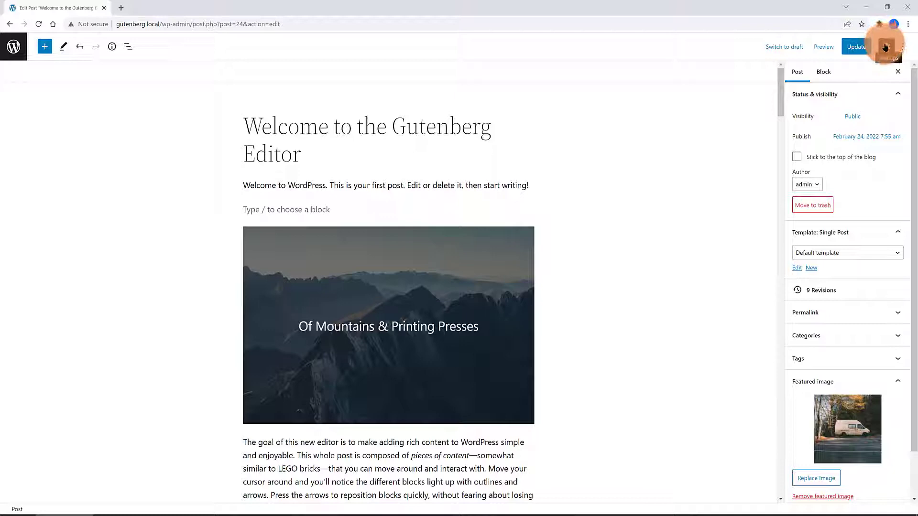
- Close the settings sidebar, update the post, and return to the Posts list
left_click(885, 46)
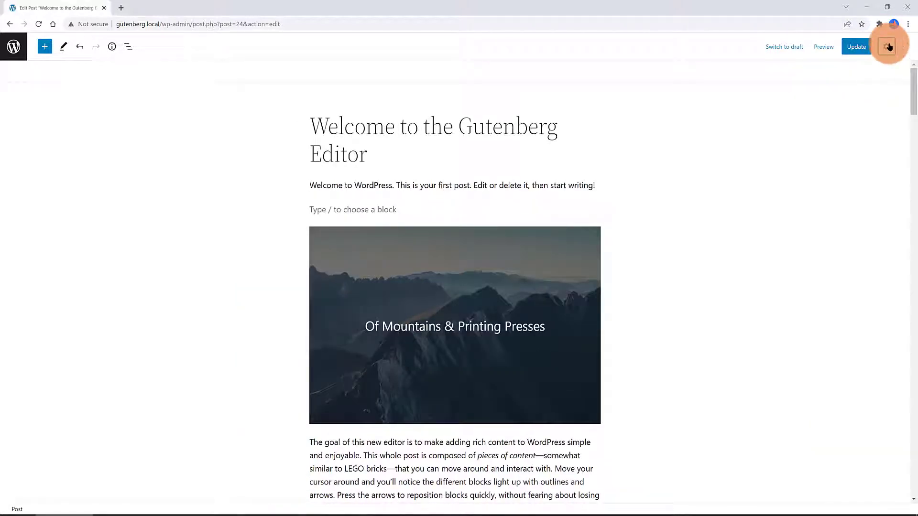
left_click(886, 47)
left_click(887, 47)
left_click(847, 46)
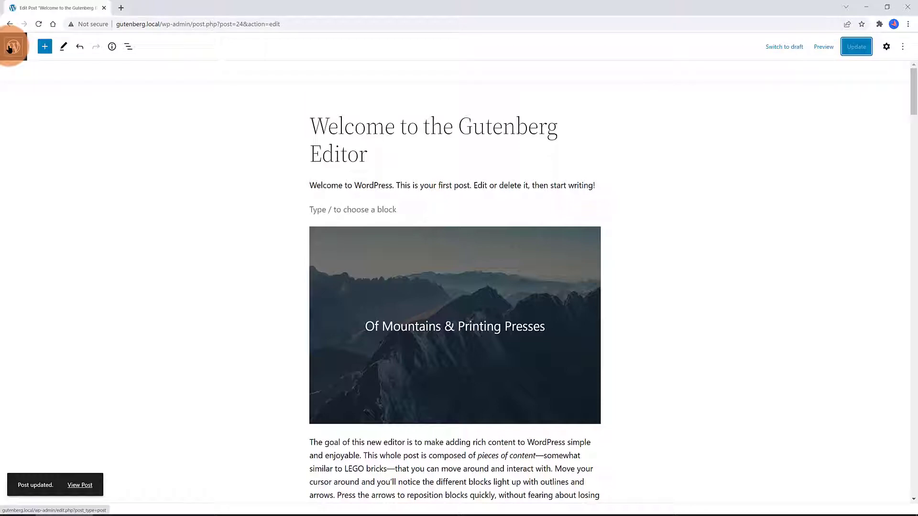
left_click(9, 47)
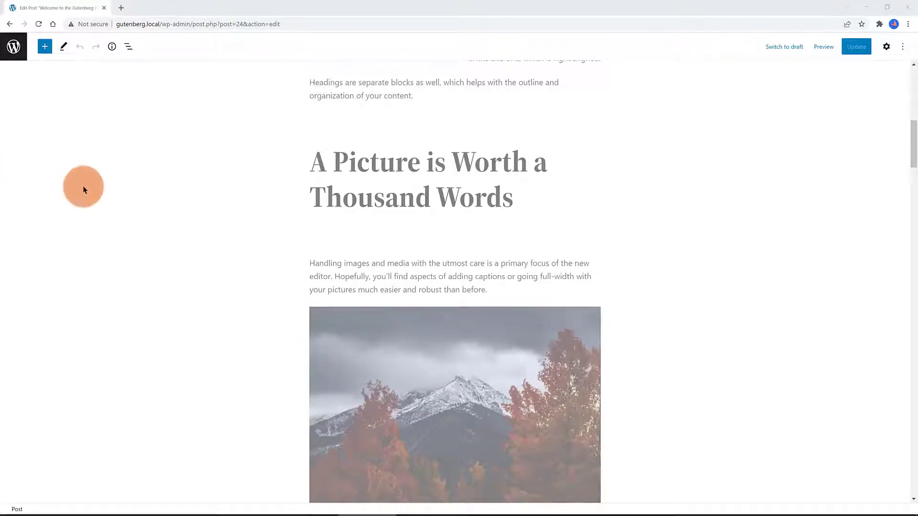
- Select the 'A Picture is Worth a Thousand Words' heading and drag it below the caption paragraph
left_click(315, 161)
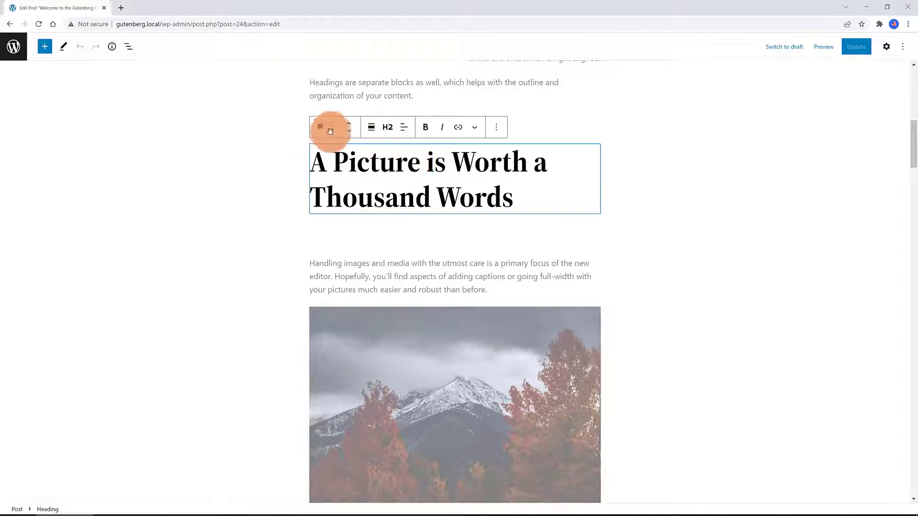
left_click(321, 127)
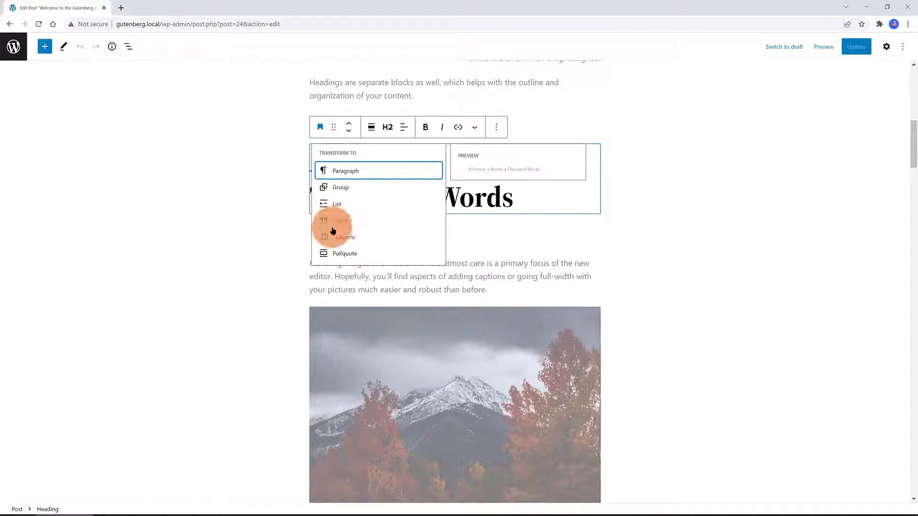
left_click(333, 127)
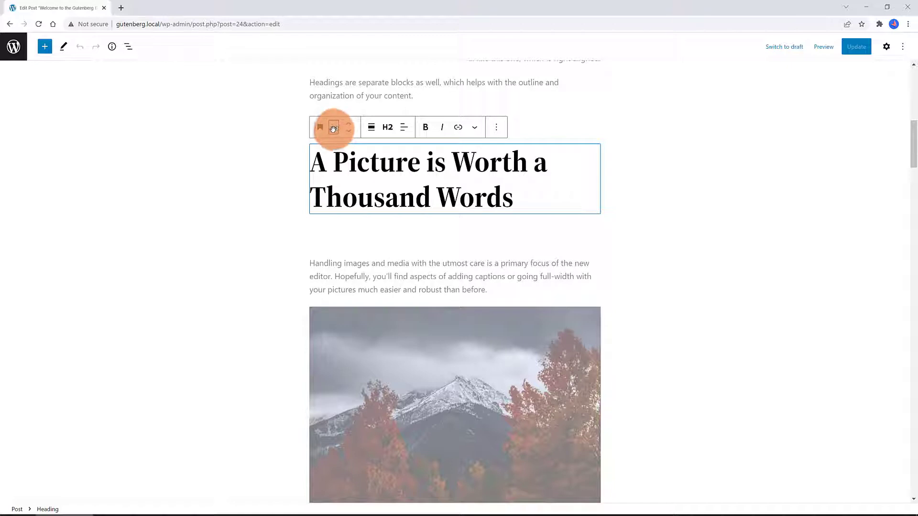
left_click_drag(334, 128, 336, 165)
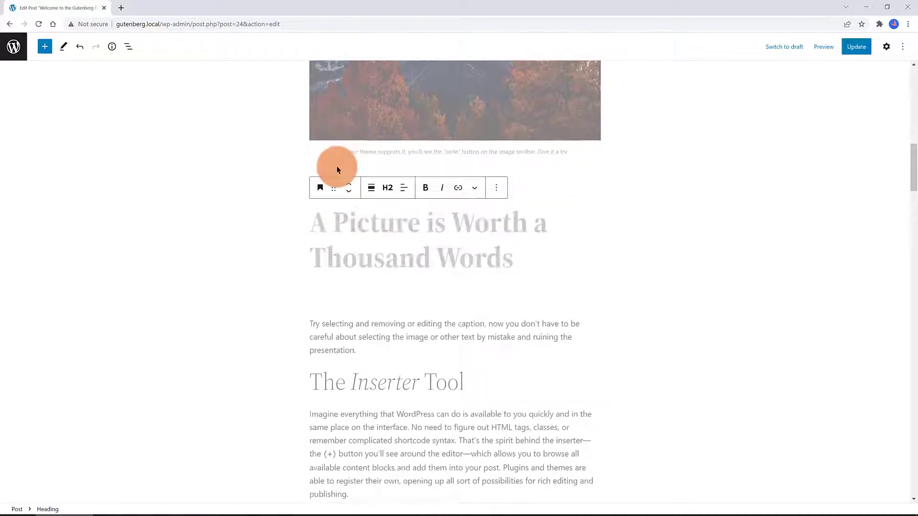
- Move the heading below The Inserter Tool, trying wide then normal width before undoing
left_click(348, 191)
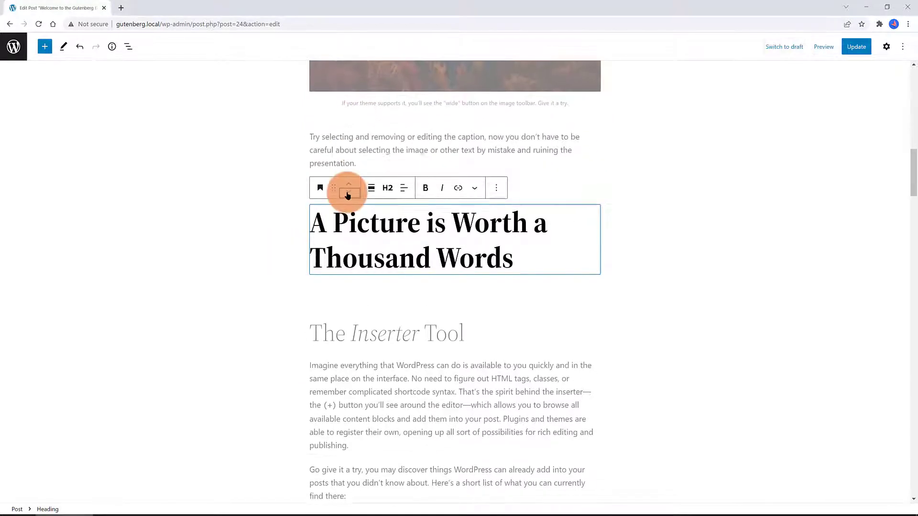
left_click(349, 193)
left_click(371, 188)
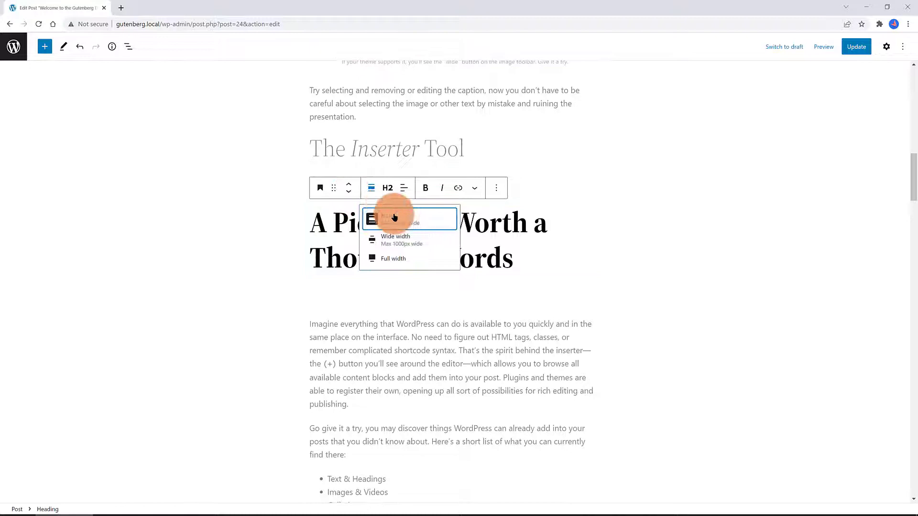
left_click(395, 237)
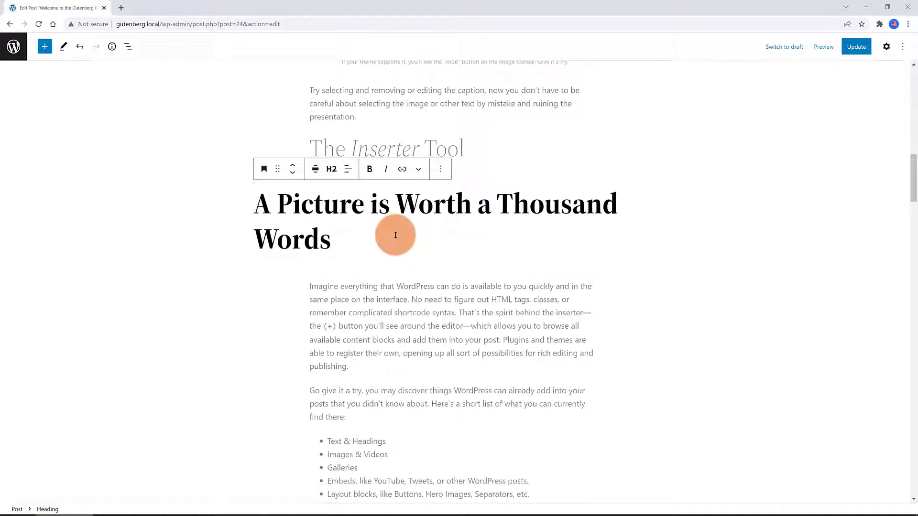
left_click(314, 169)
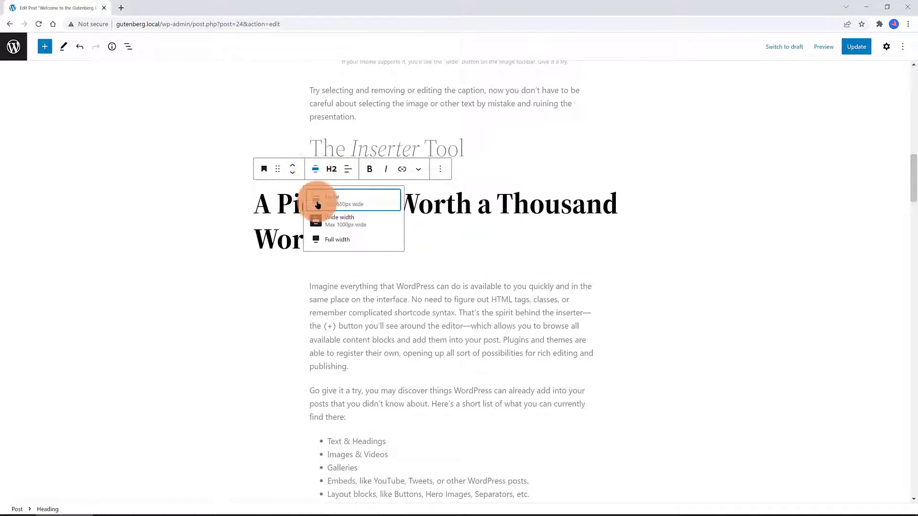
left_click(335, 243)
key("ctrl+z")
key("ctrl+z")
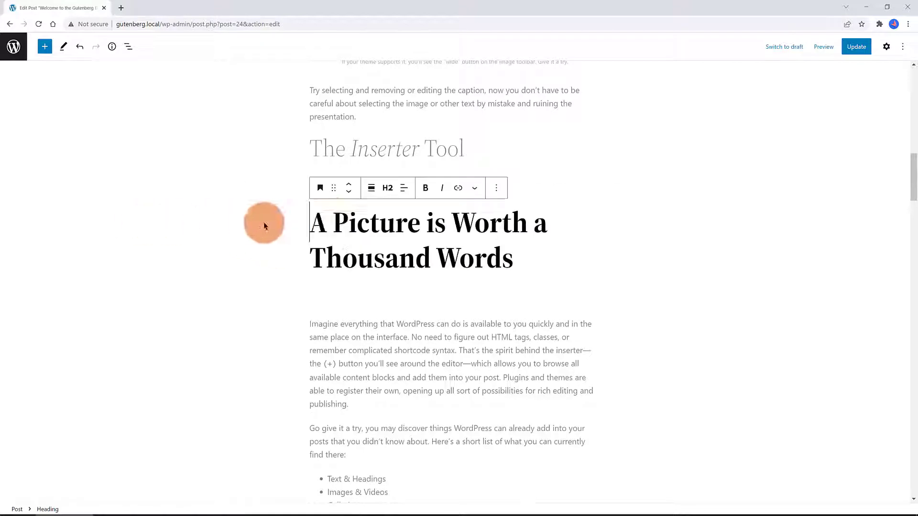
- Change the heading level and centre-align the heading text
left_click(387, 188)
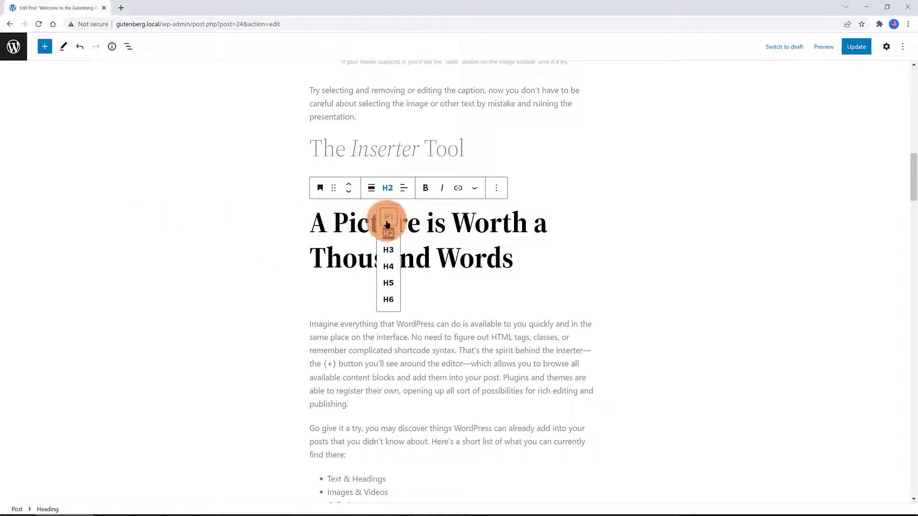
left_click(388, 217)
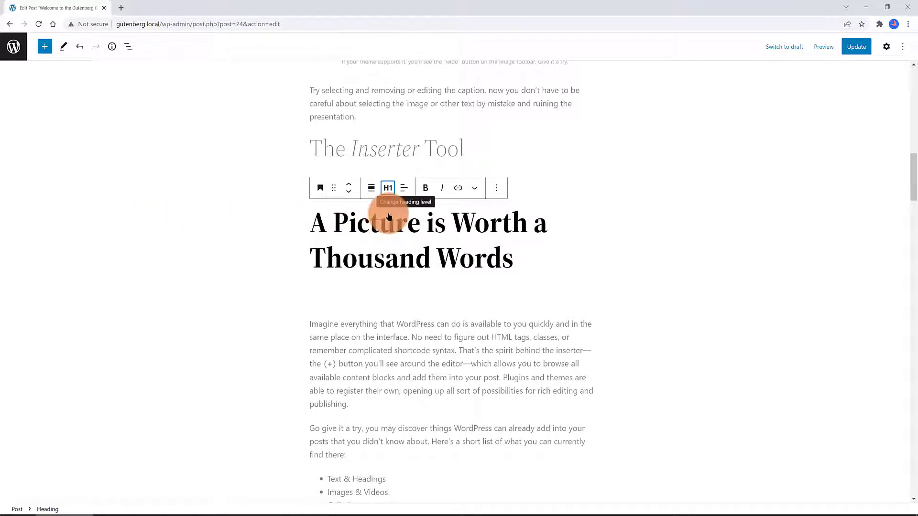
left_click(388, 188)
left_click(390, 266)
left_click(399, 192)
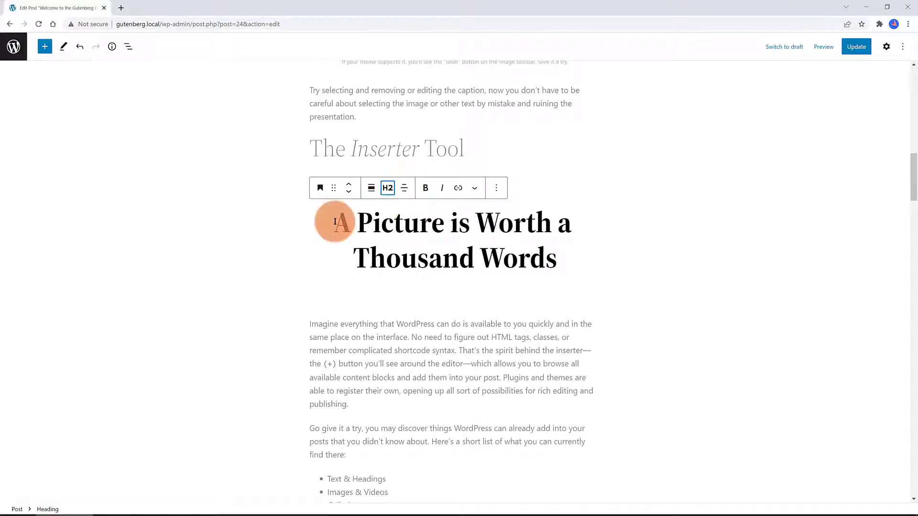
- Make the heading text bold and start linking it to 'home'
left_click_drag(328, 221, 581, 260)
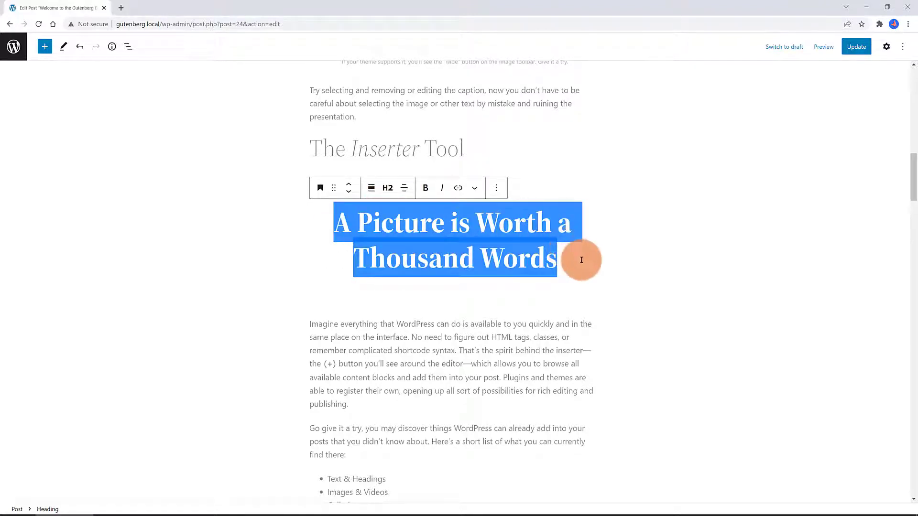
left_click(424, 189)
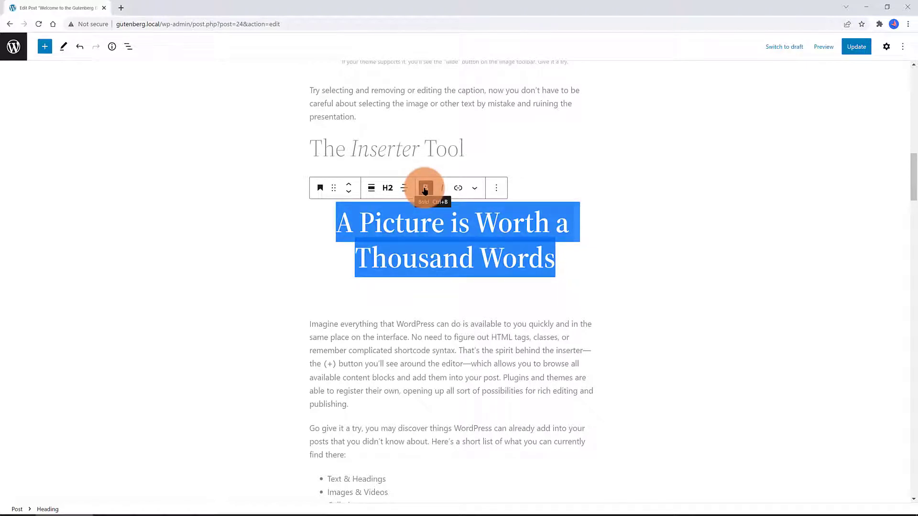
left_click(442, 189)
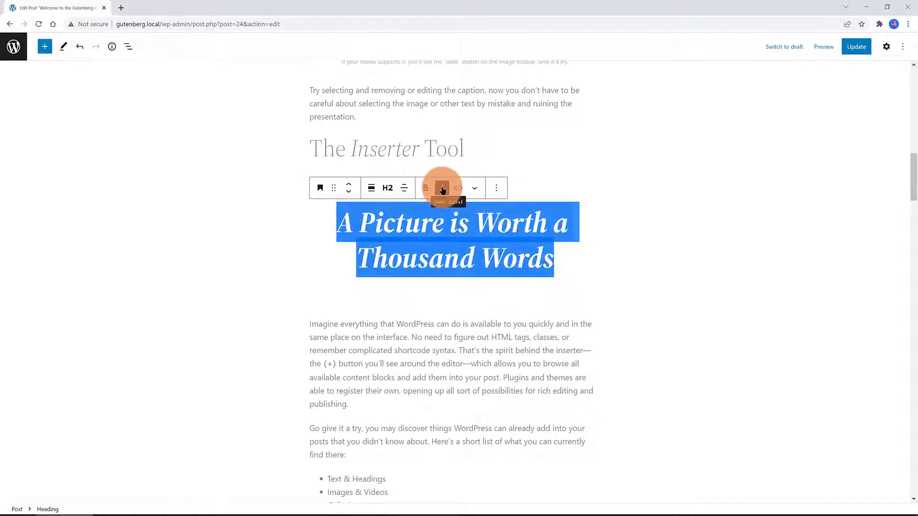
left_click(442, 189)
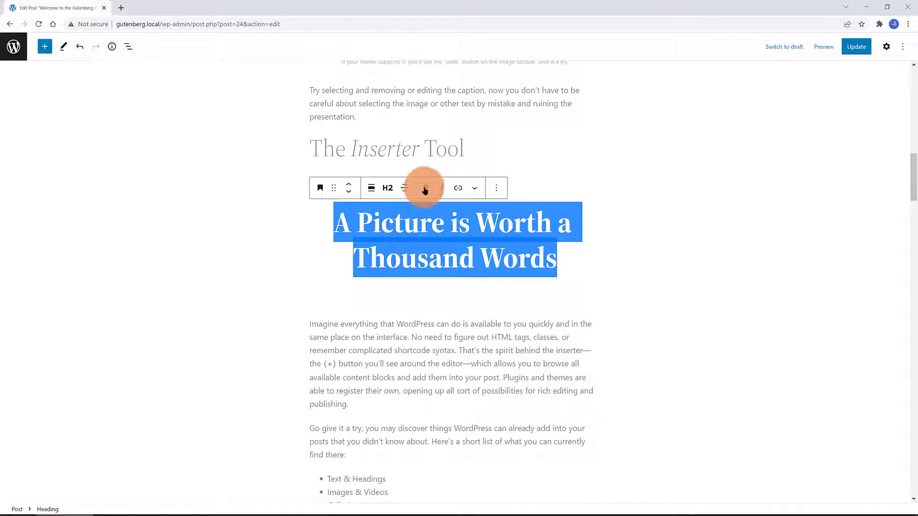
left_click(425, 189)
left_click(296, 219)
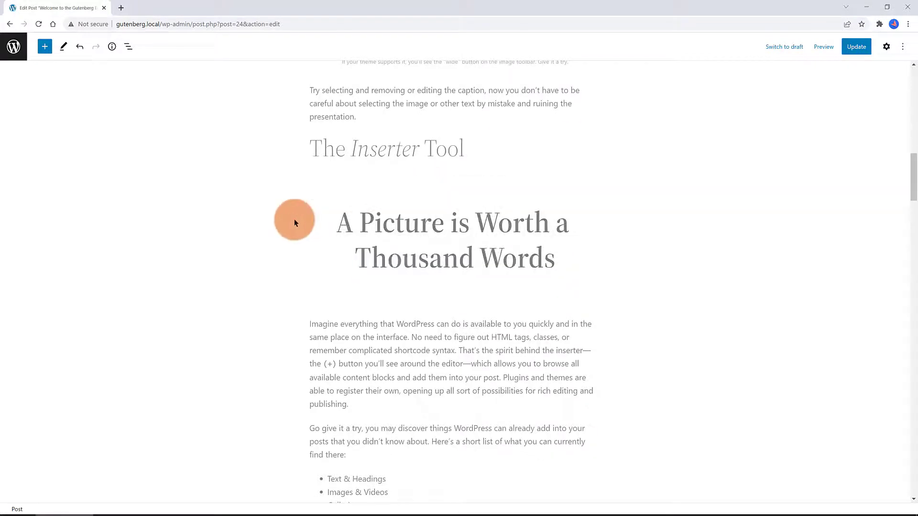
left_click(383, 215)
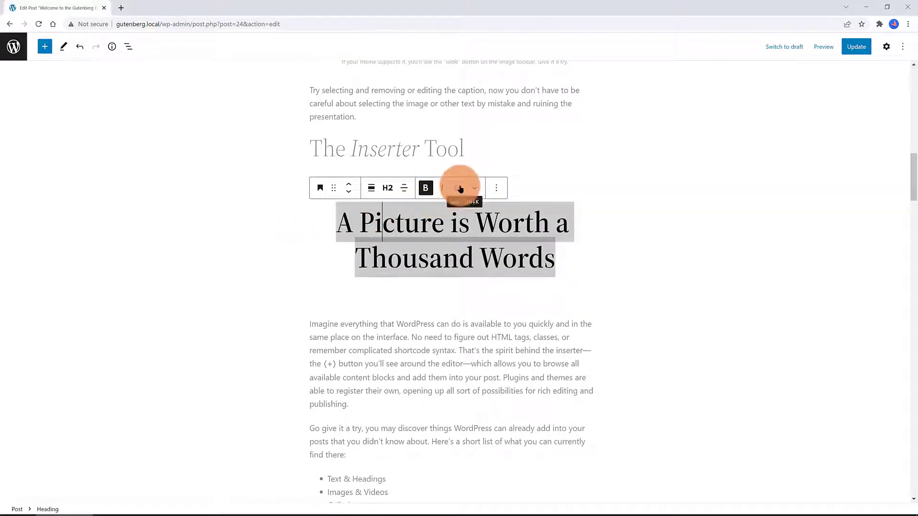
left_click(427, 188)
left_click(458, 188)
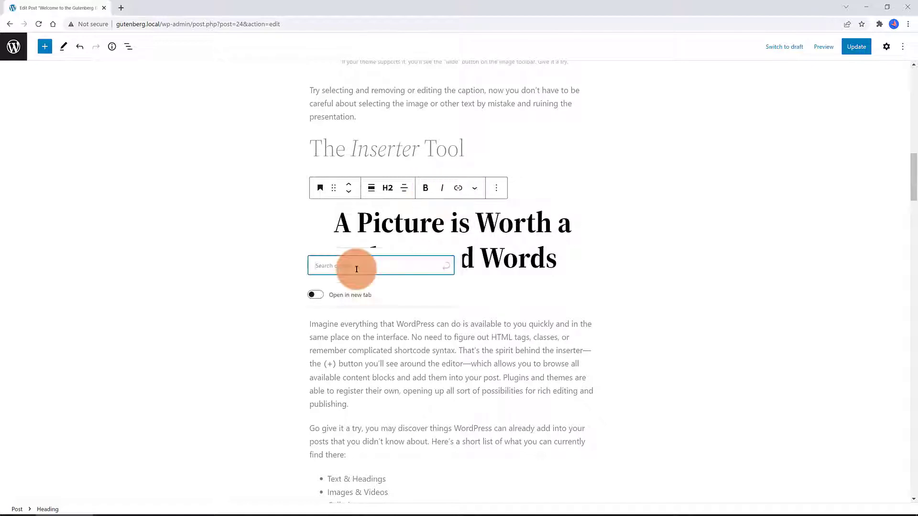
type("h")
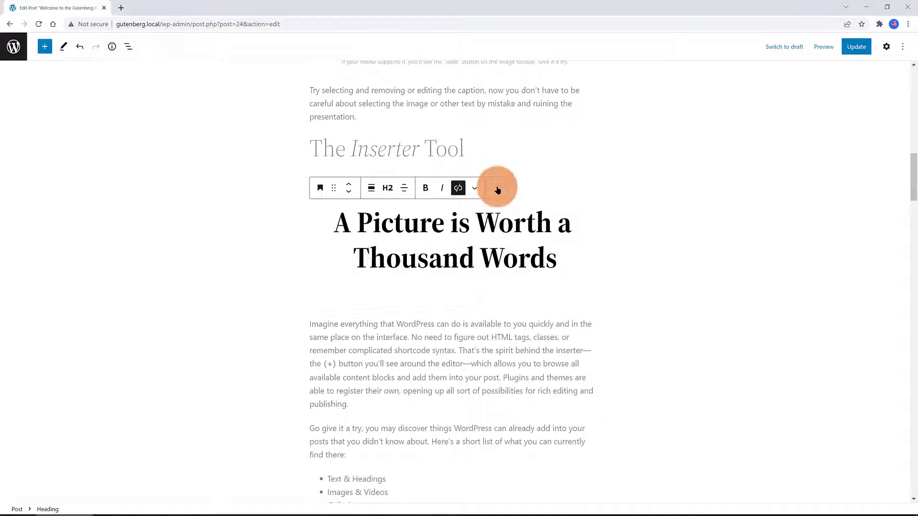
- Remove the 'A Picture is Worth a Thousand Words' heading, then restore it with Undo
left_click(497, 189)
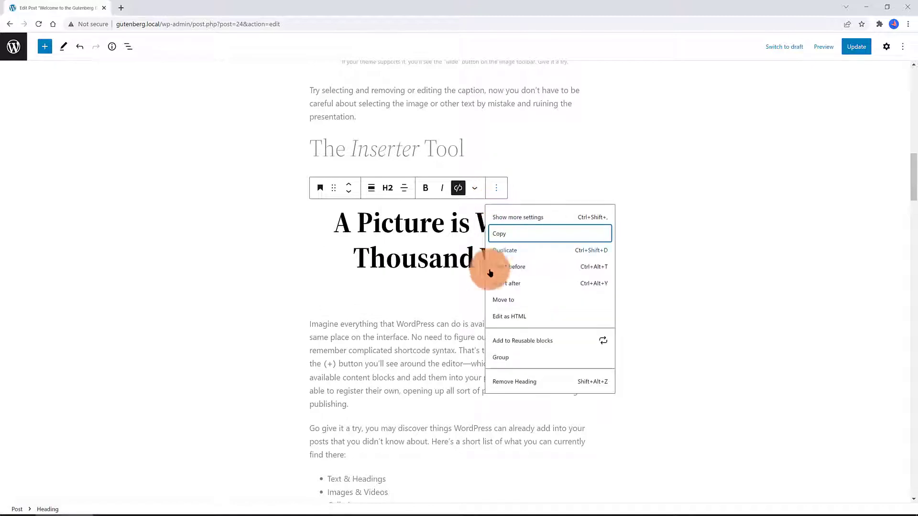
left_click(508, 382)
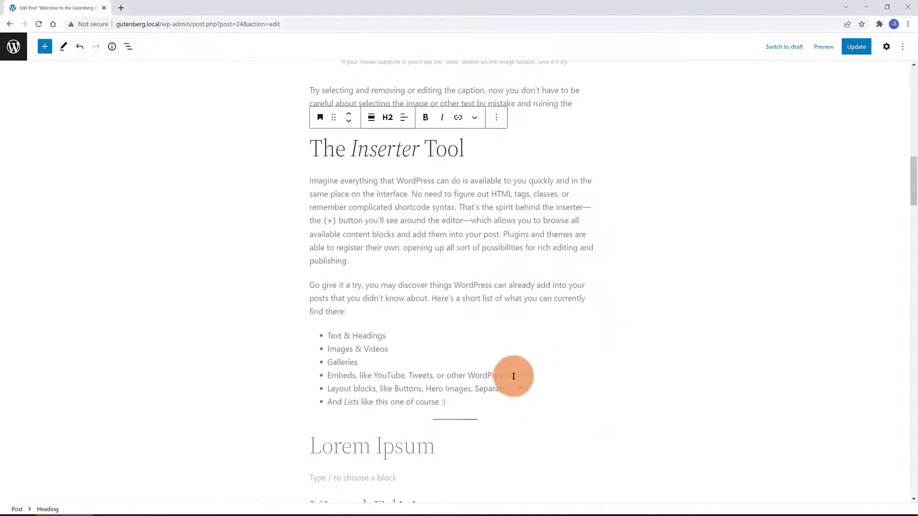
left_click(78, 47)
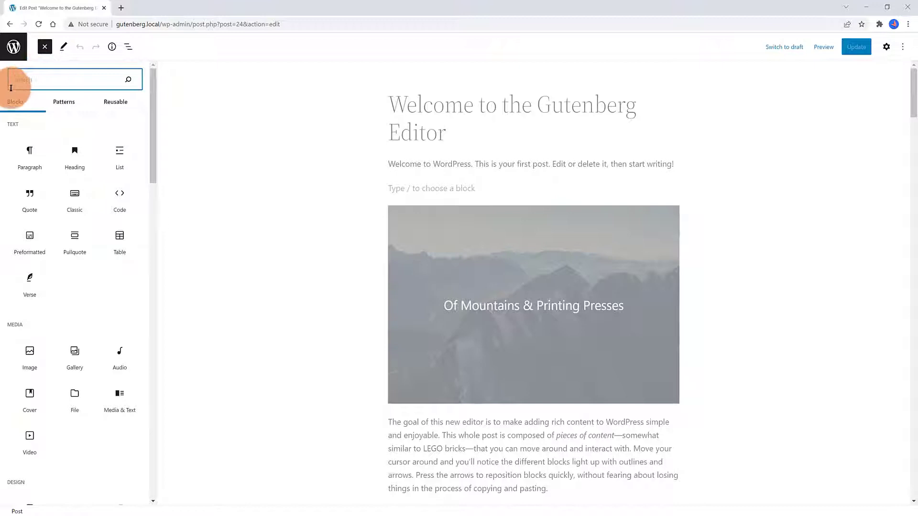
double_click(31, 122)
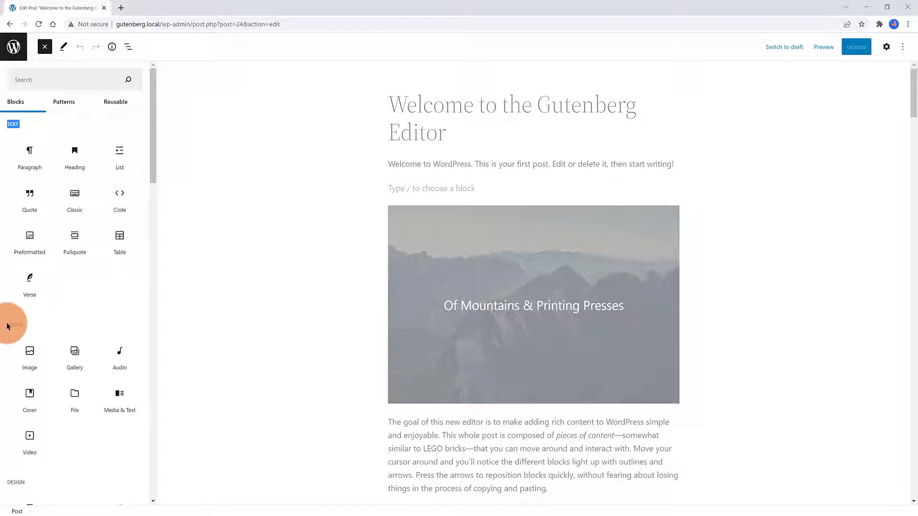
left_click_drag(8, 327, 39, 329)
scroll(72, 329, "down", 1)
mouse_move(31, 339)
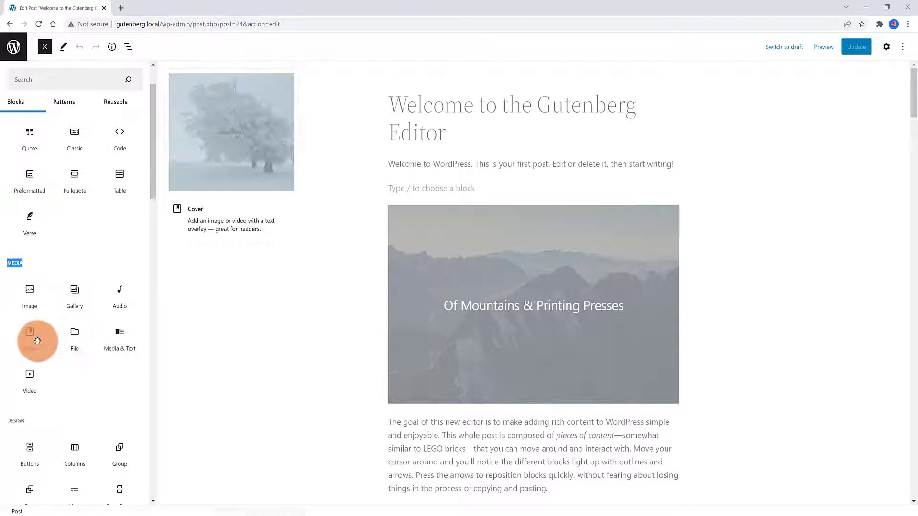
mouse_move(79, 347)
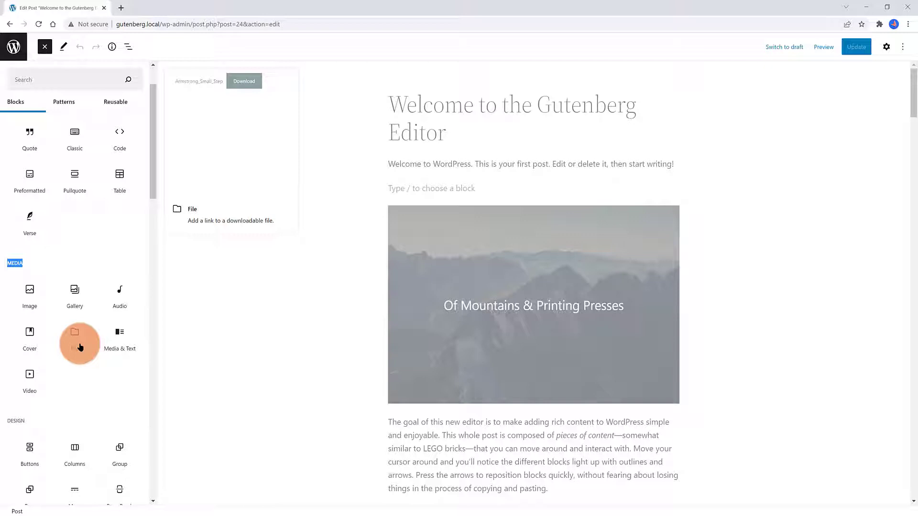
left_click(29, 378)
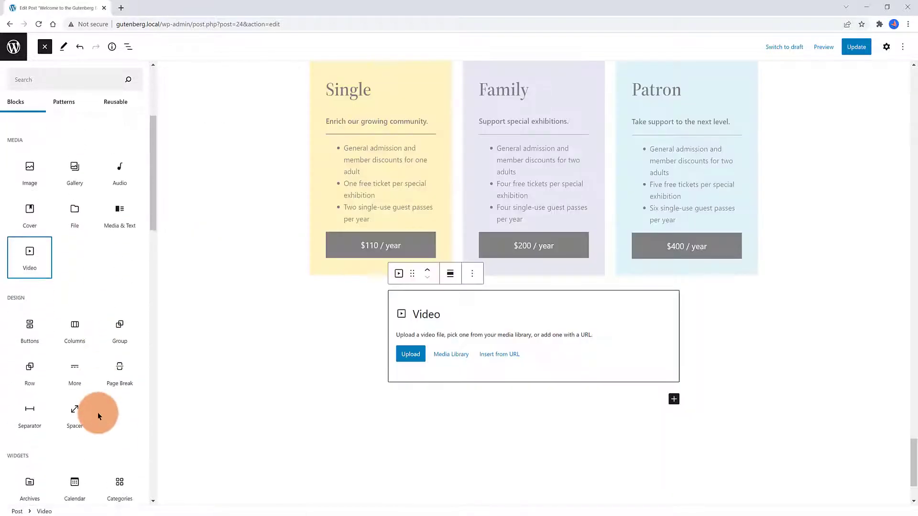
left_click_drag(31, 297, 10, 297)
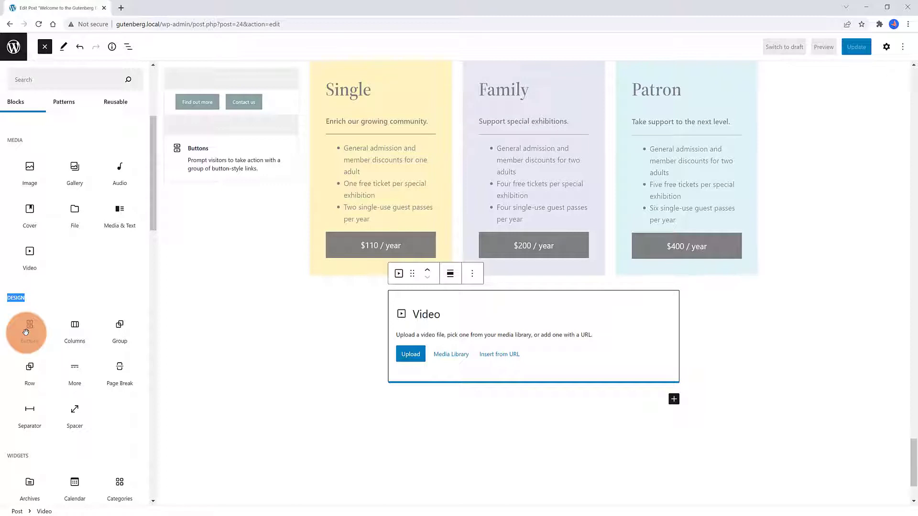
key("ctrl+z")
scroll(19, 297, "down", 4)
double_click(17, 271)
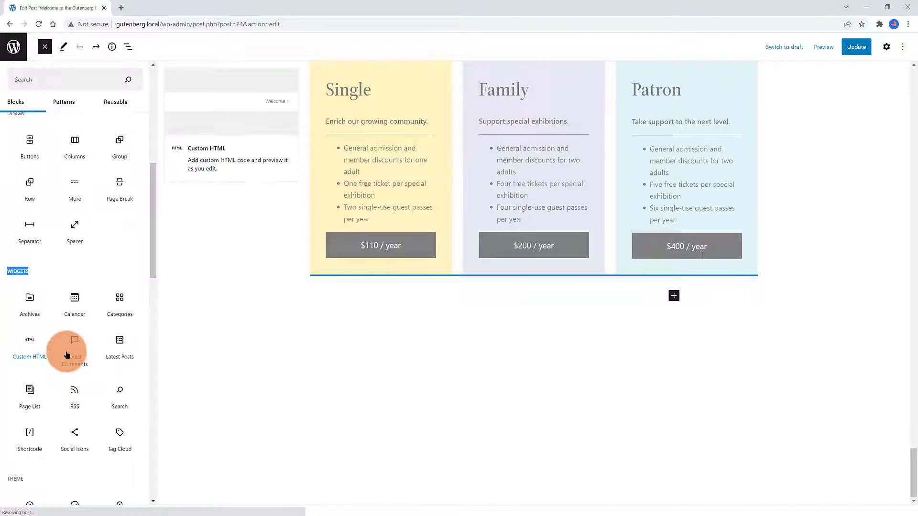
scroll(21, 334, "down", 4)
double_click(18, 295)
scroll(29, 310, "down", 1)
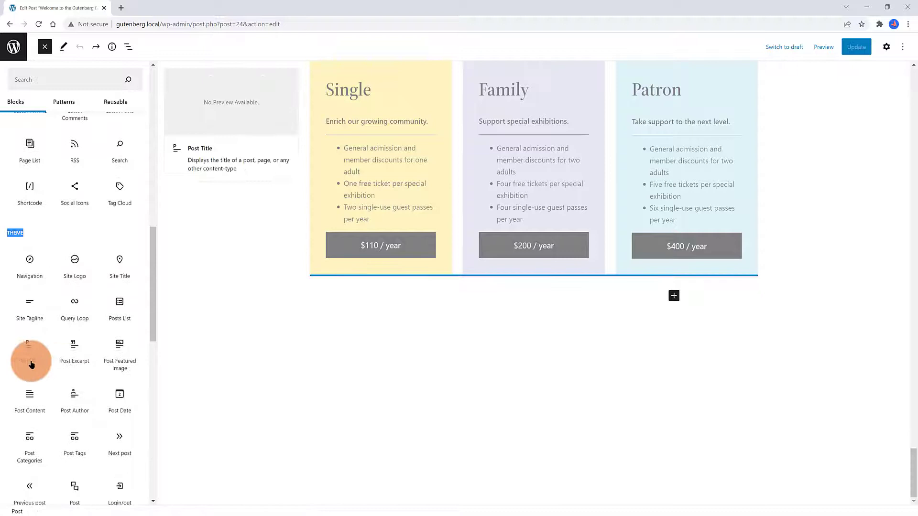
scroll(88, 368, "down", 3)
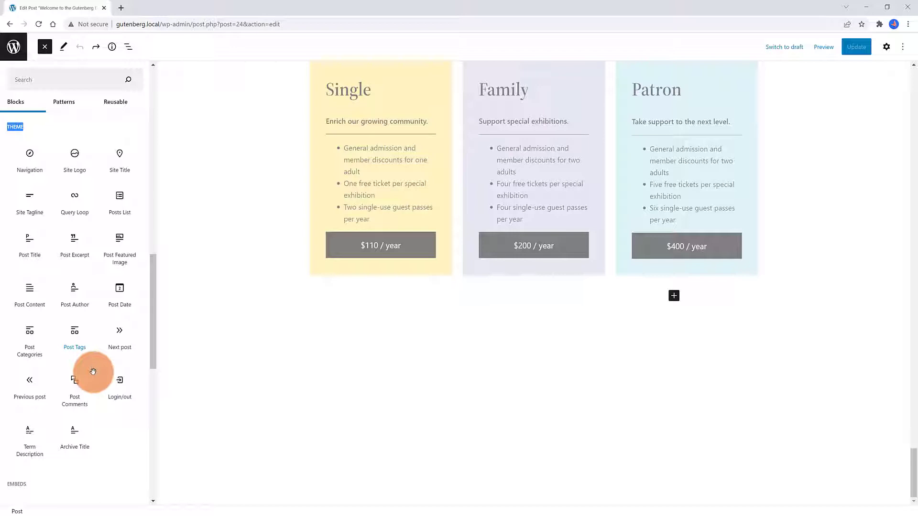
scroll(8, 282, "down", 4)
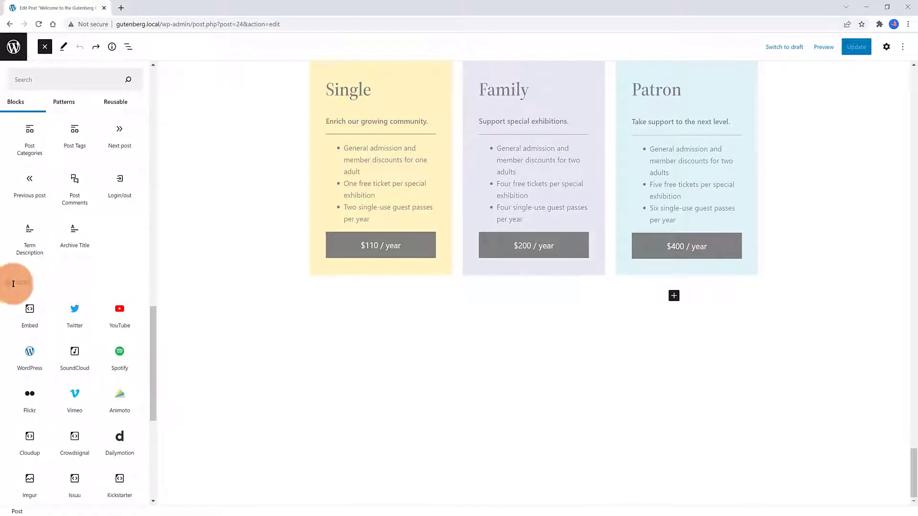
double_click(8, 282)
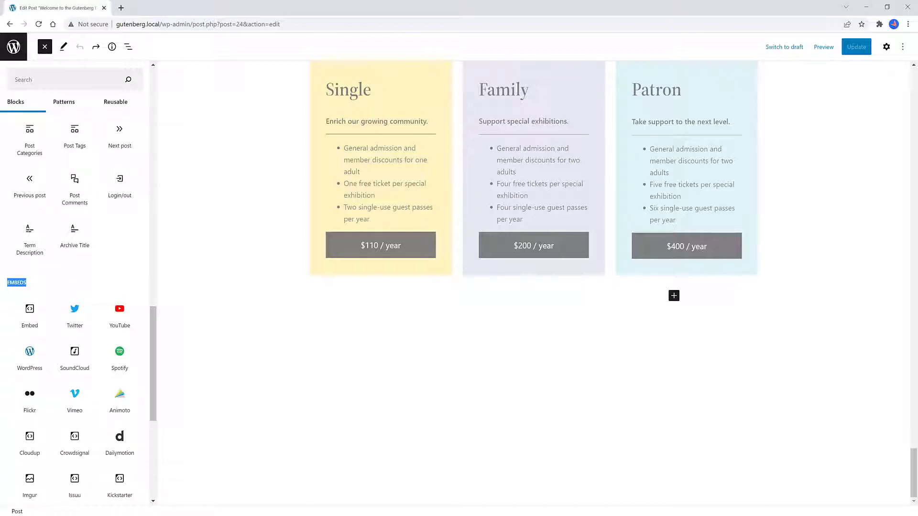
- Insert a Buttons block below the pricing table labelled 'CLICK ME'
left_click(41, 79)
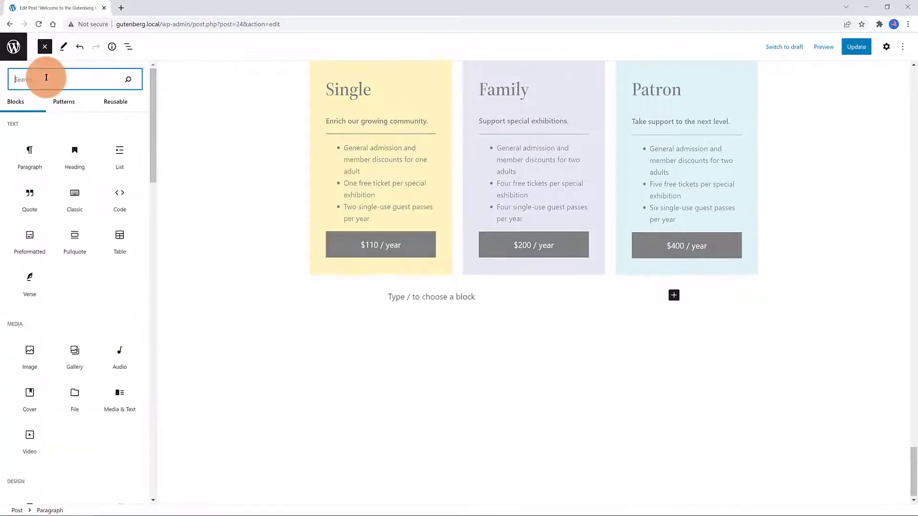
type("bu")
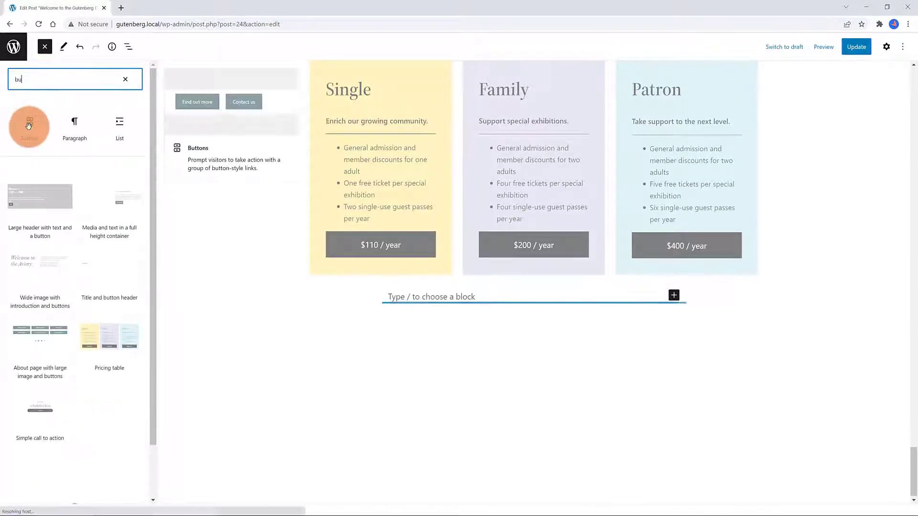
left_click(28, 125)
type("CLICK")
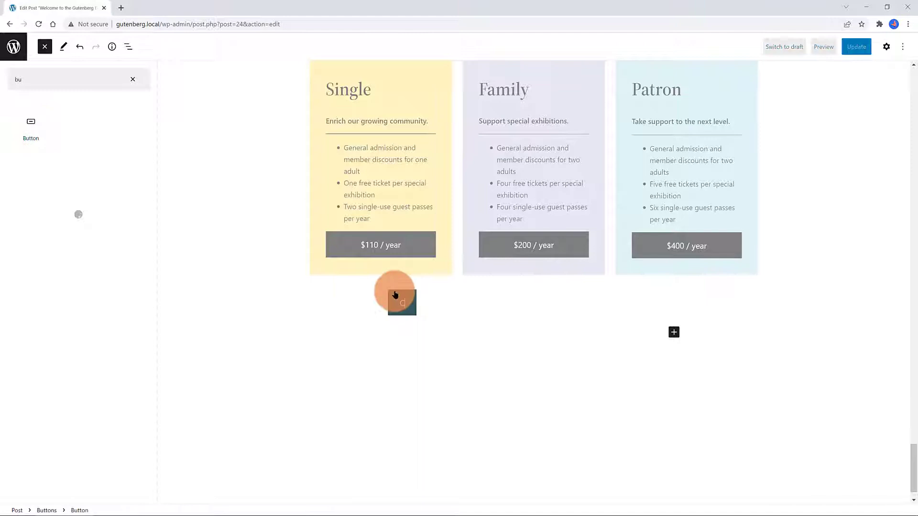
type(" ME")
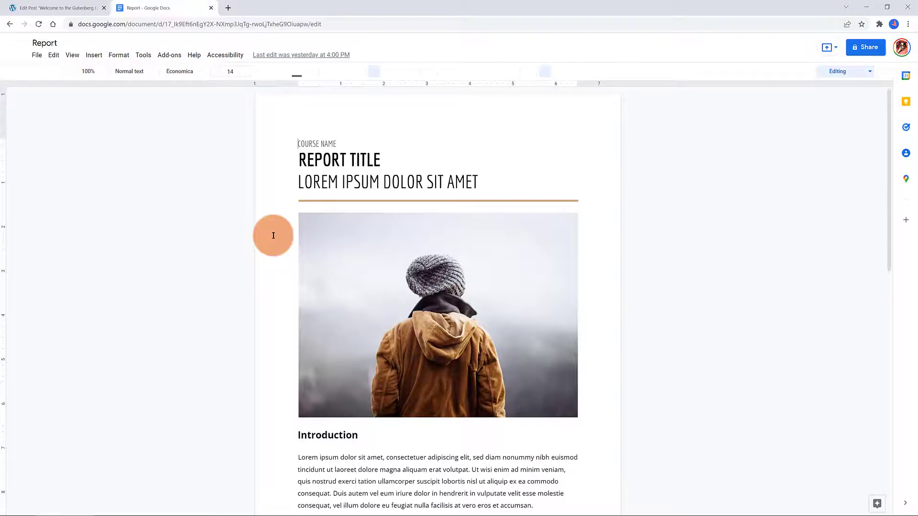
scroll(273, 235, "down", 8)
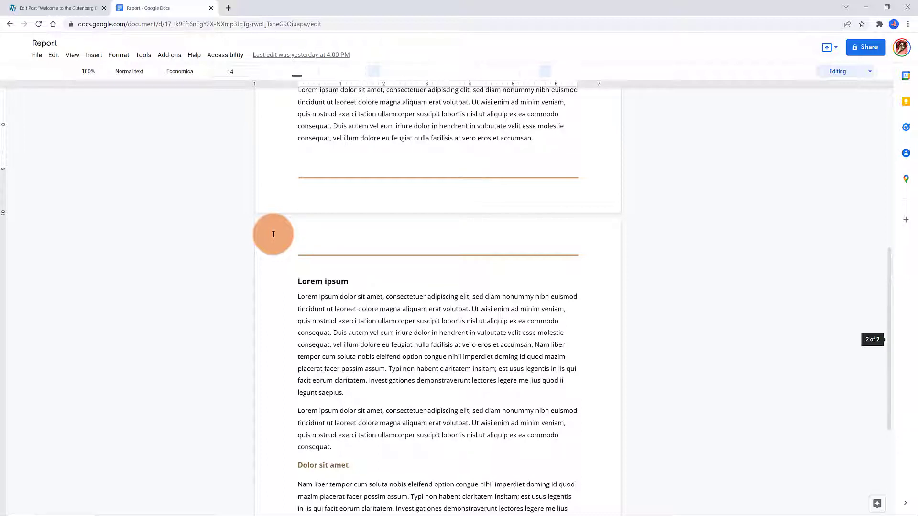
- Copy the Google Docs report text and paste it below the CLICK ME button
scroll(273, 234, "down", 2)
left_click(275, 222, "shift")
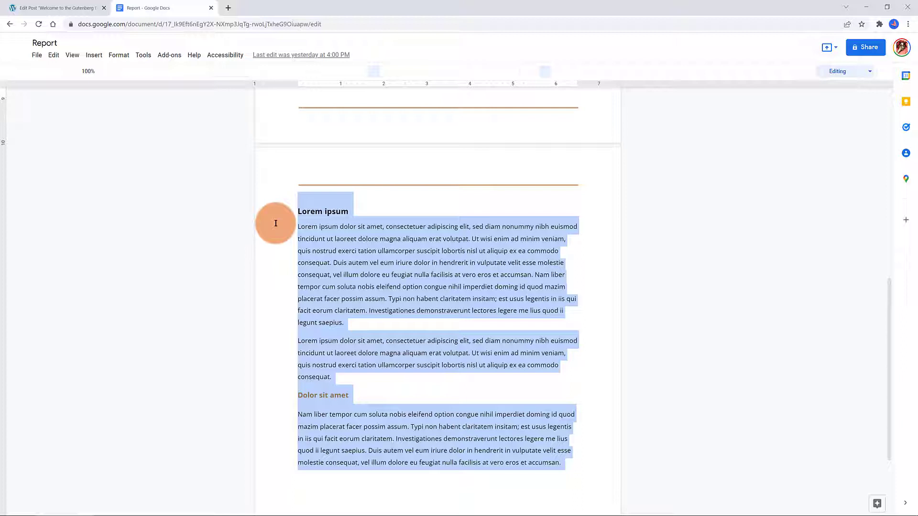
left_click(49, 8)
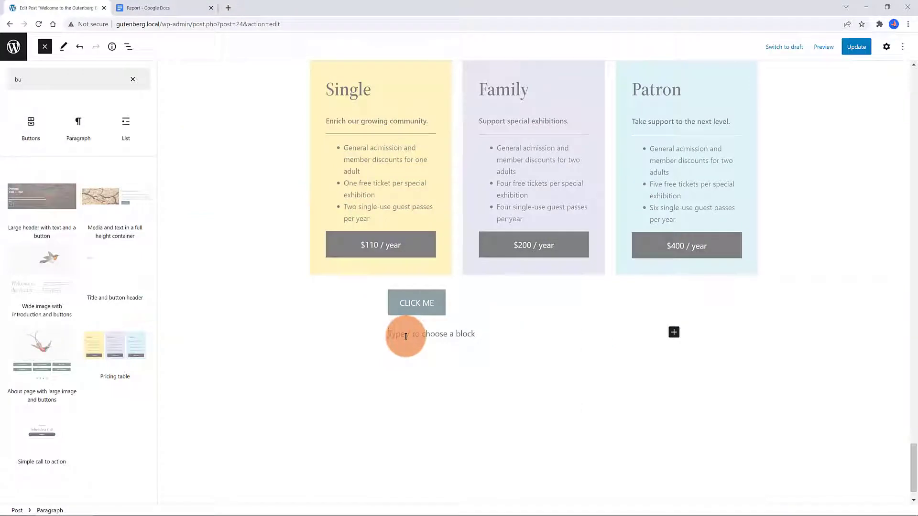
- Update the post and bring up the Preview options
left_click(857, 46)
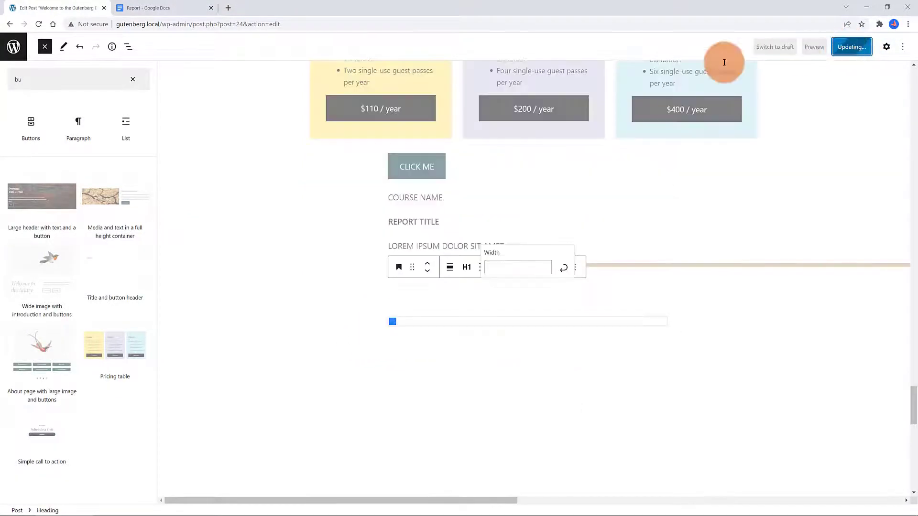
scroll(526, 191, "up", 5)
left_click(820, 48)
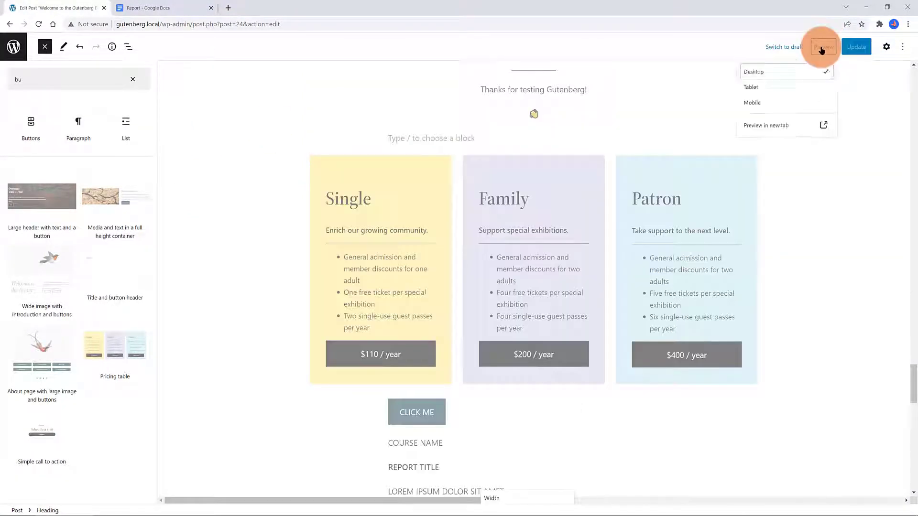
- Preview the post in a new tab, check the report's photo and Introduction, then choose Edit Post
left_click(789, 137)
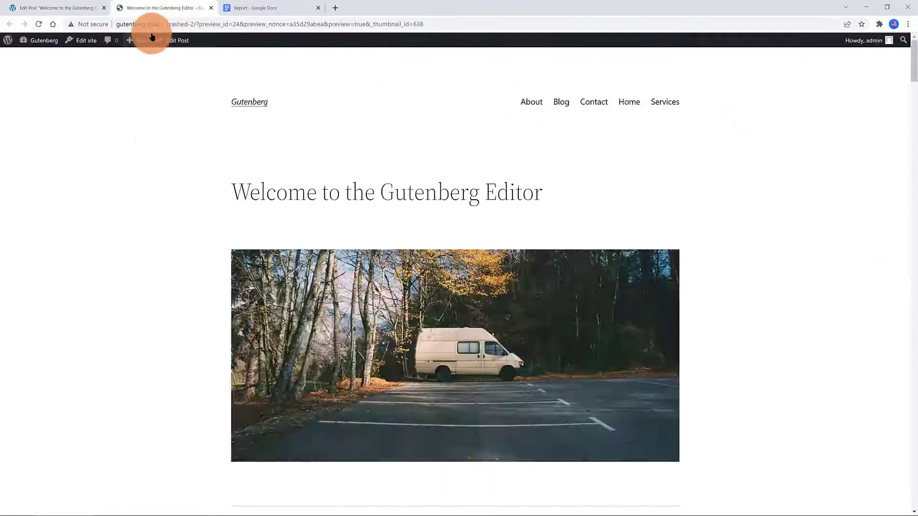
scroll(205, 114, "down", 12)
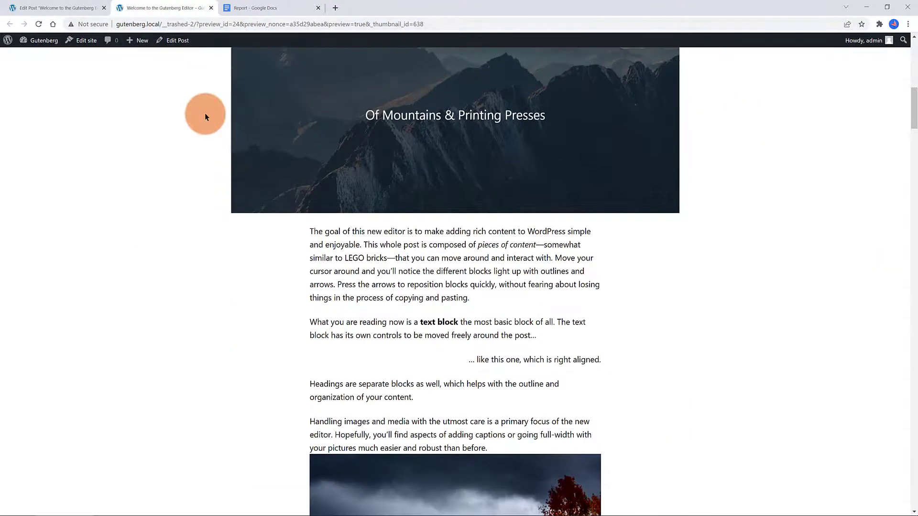
scroll(205, 113, "down", 13)
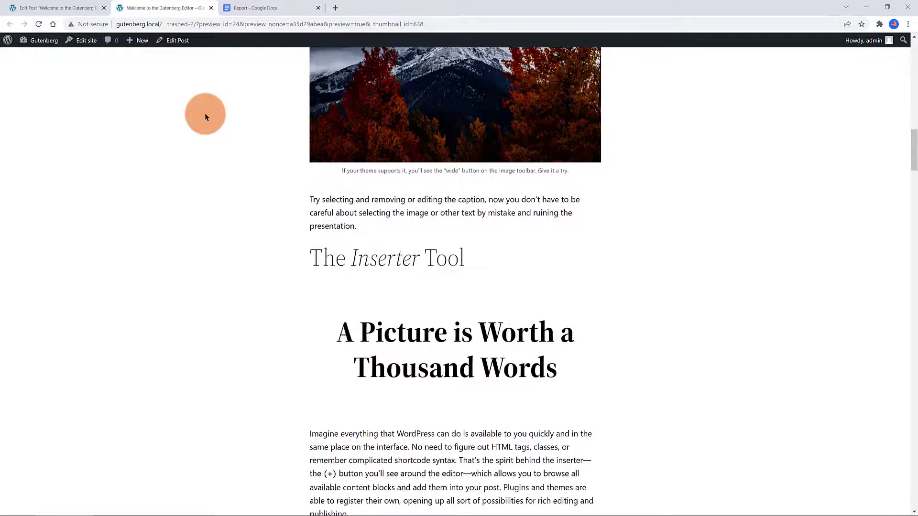
scroll(205, 114, "down", 15)
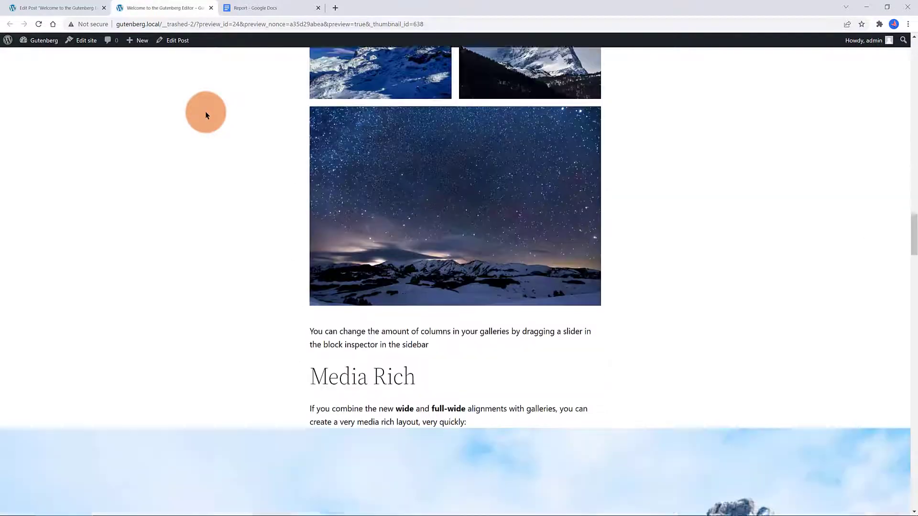
scroll(206, 113, "down", 15)
scroll(205, 114, "up", 5)
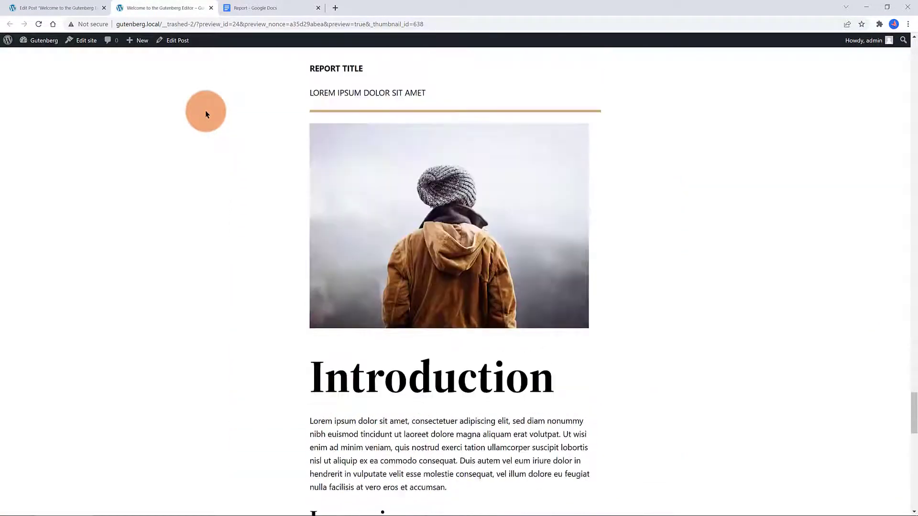
scroll(205, 113, "down", 11)
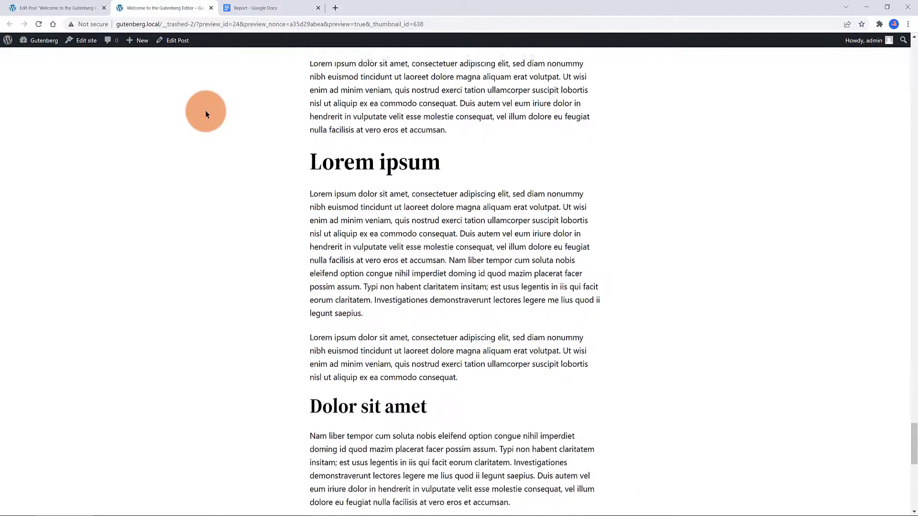
scroll(206, 113, "down", 8)
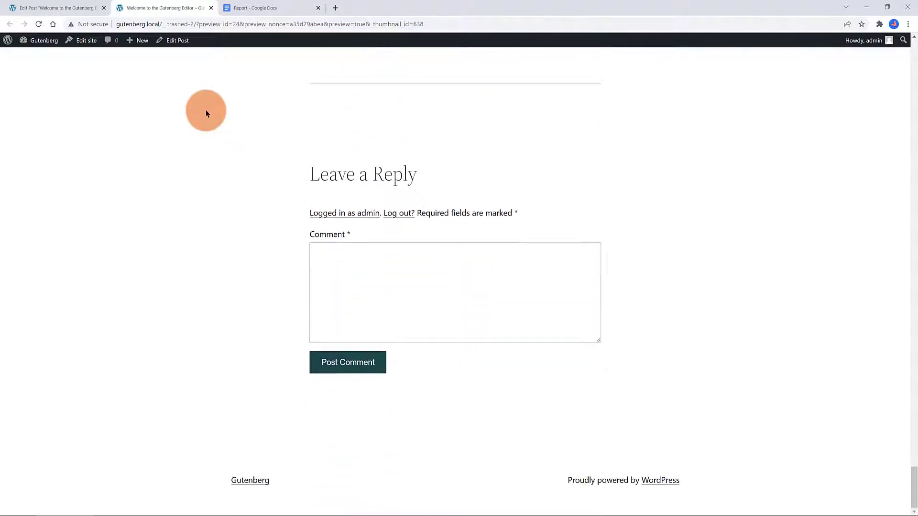
left_click(182, 41)
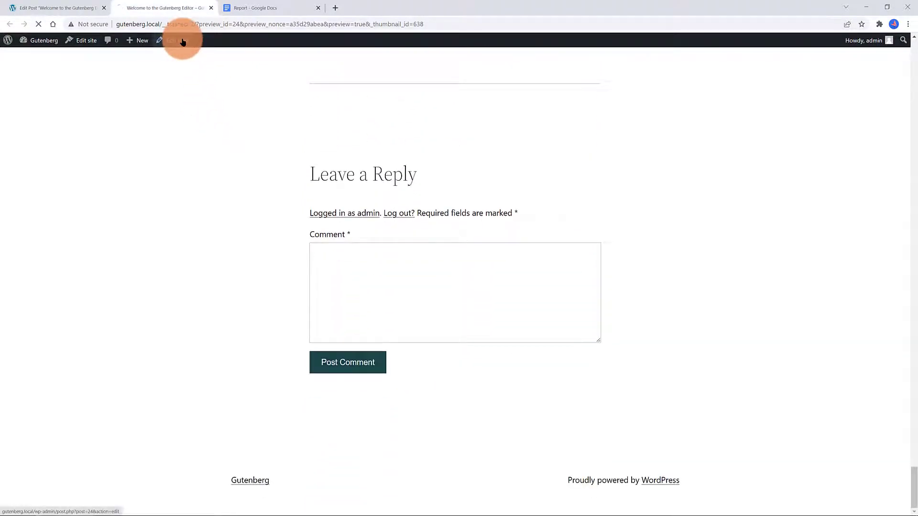
- Return to the original editor tab and add an empty paragraph above the Of Mountains & Printing Presses cover
left_click(82, 7)
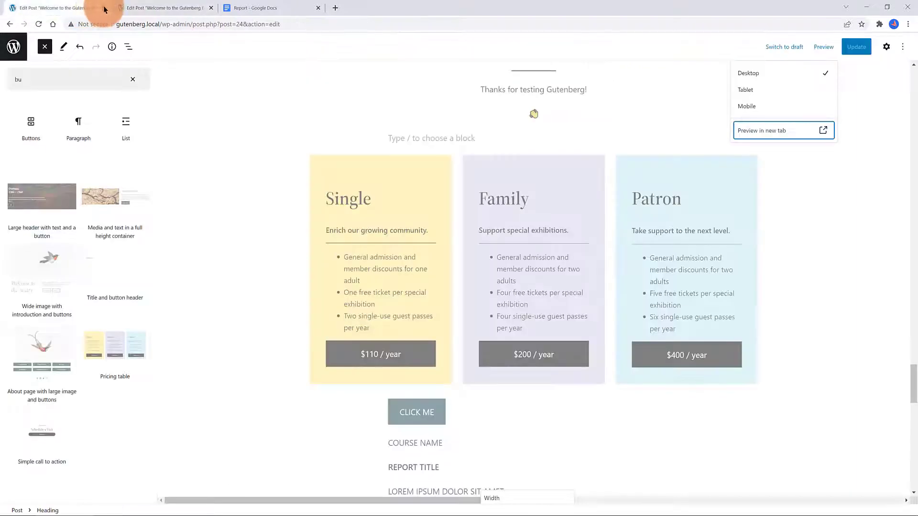
left_click(104, 8)
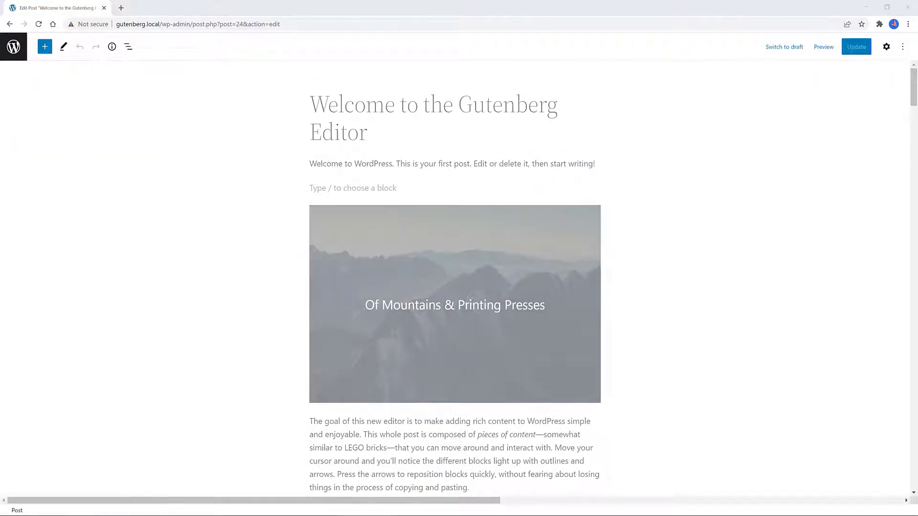
scroll(336, 125, "down", 1)
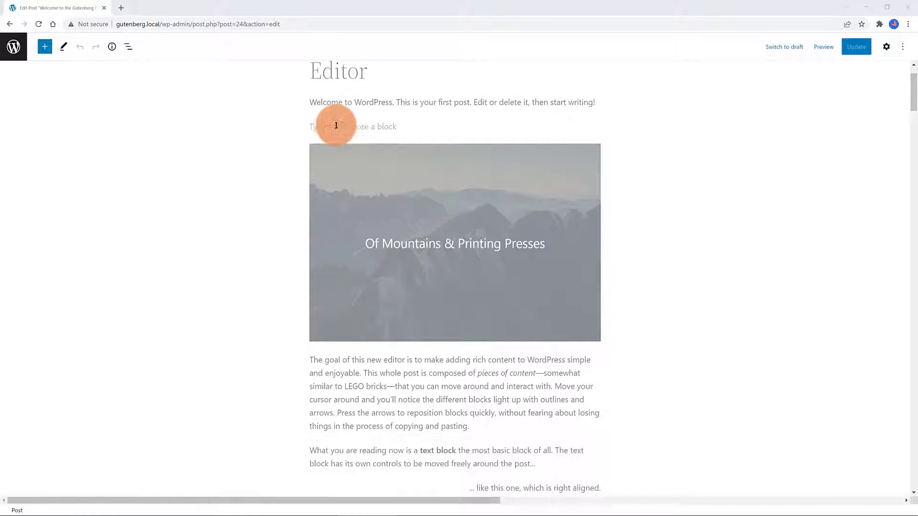
mouse_move(438, 139)
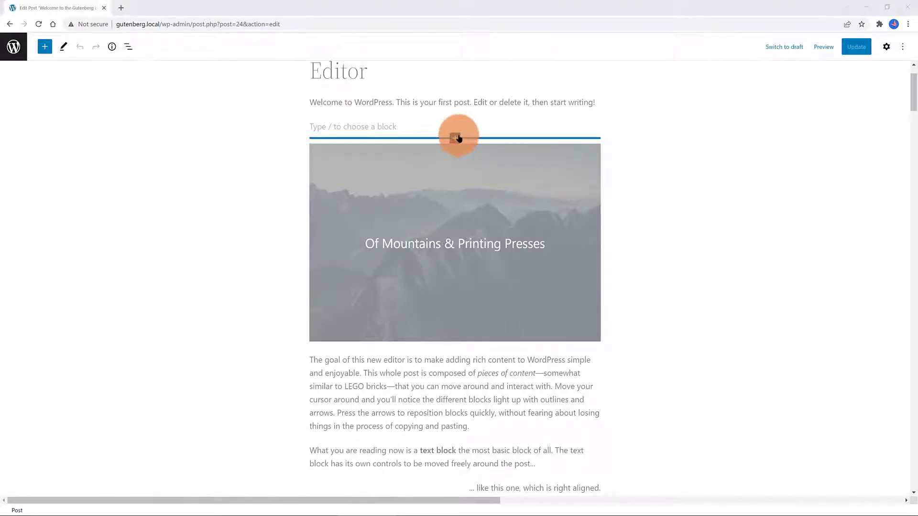
left_click(457, 138)
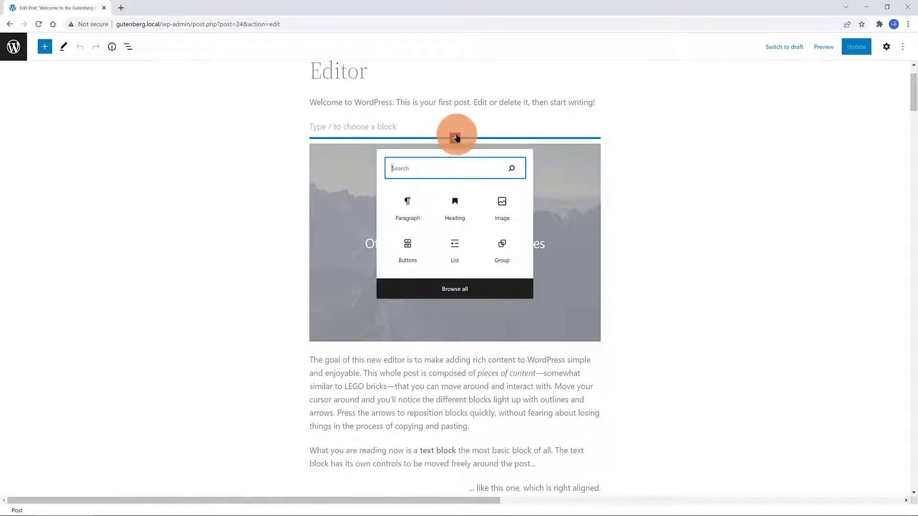
left_click(407, 214)
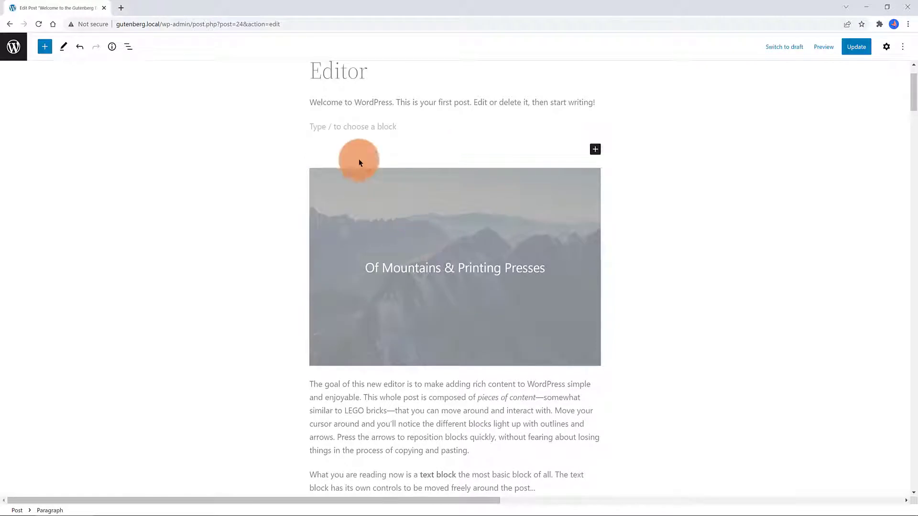
- With List View showing, type 'Wordpress' into the new paragraph
left_click(127, 46)
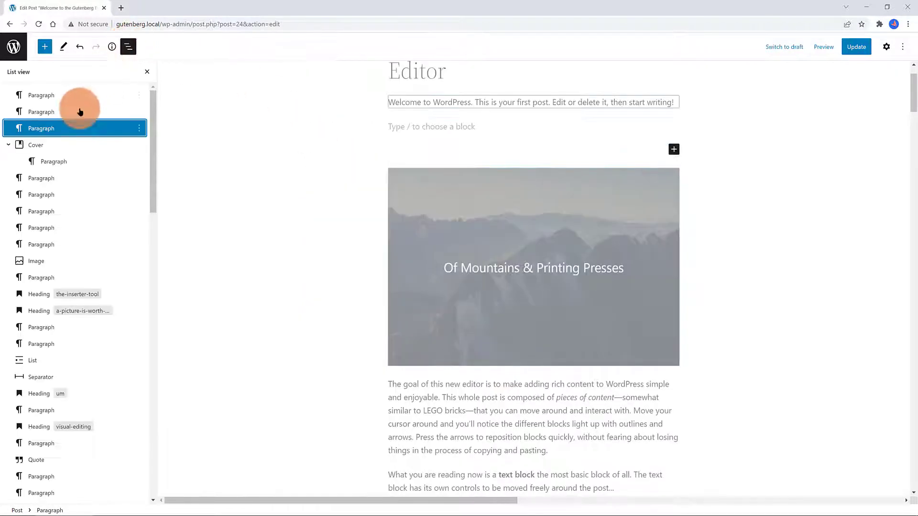
left_click(394, 146)
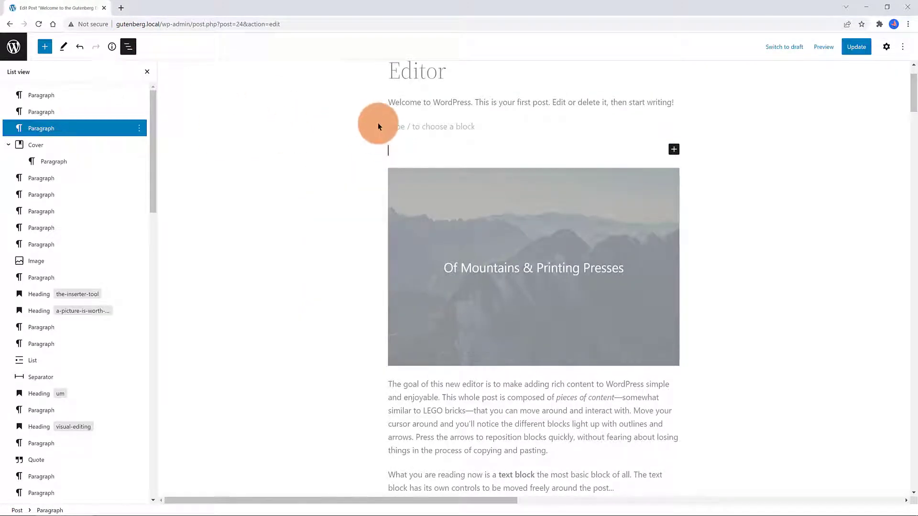
type("Wordpress")
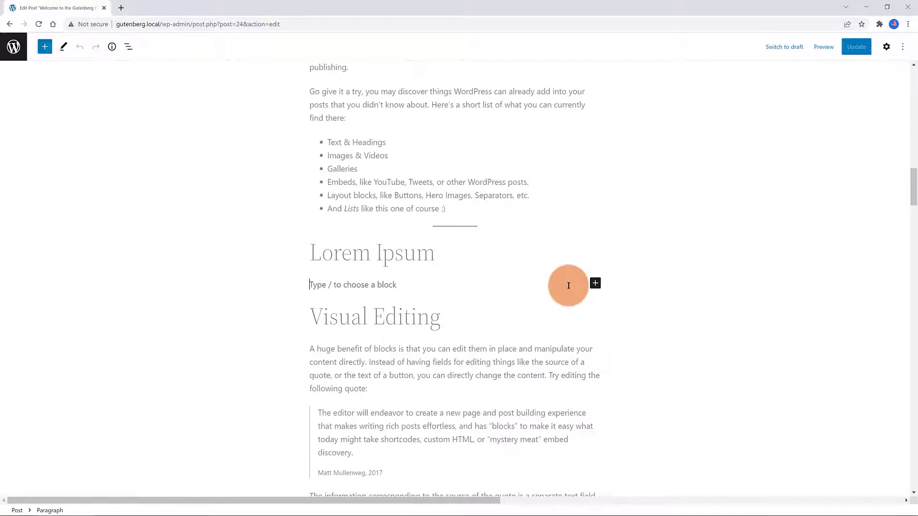
left_click(596, 285)
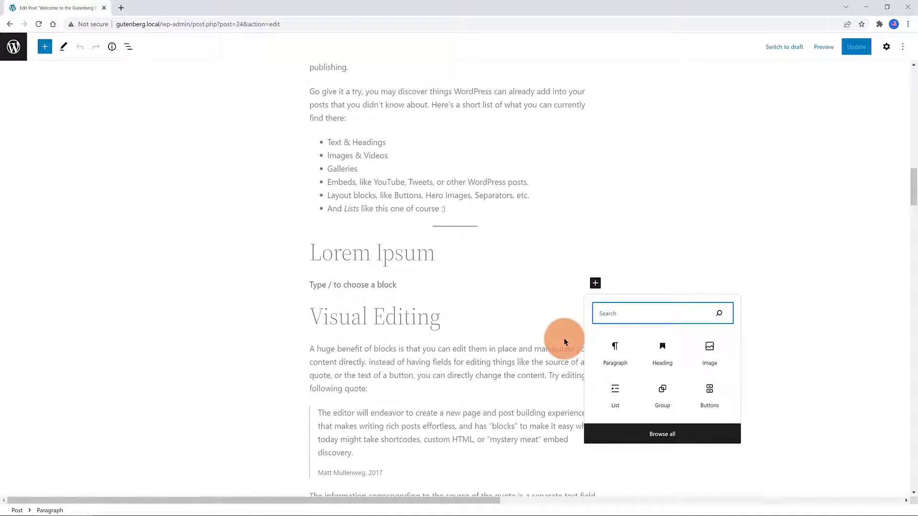
left_click(605, 438)
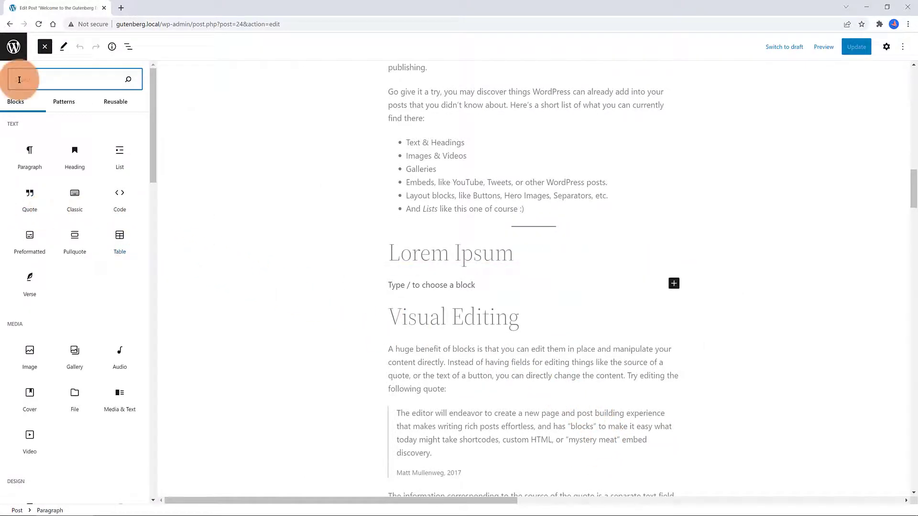
- Add a bulleted list with items 'one' and 'Two Example' below the inserter paragraph
left_click(43, 46)
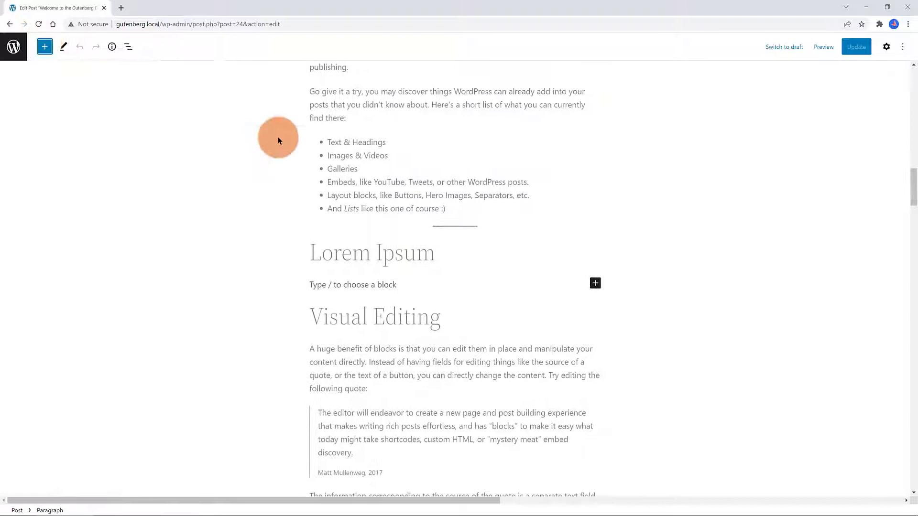
scroll(279, 139, "up", 4)
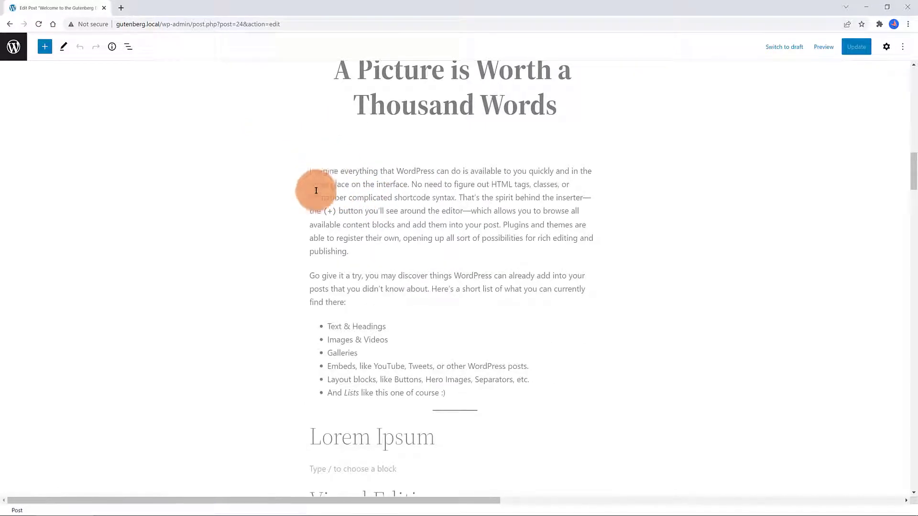
left_click(353, 251)
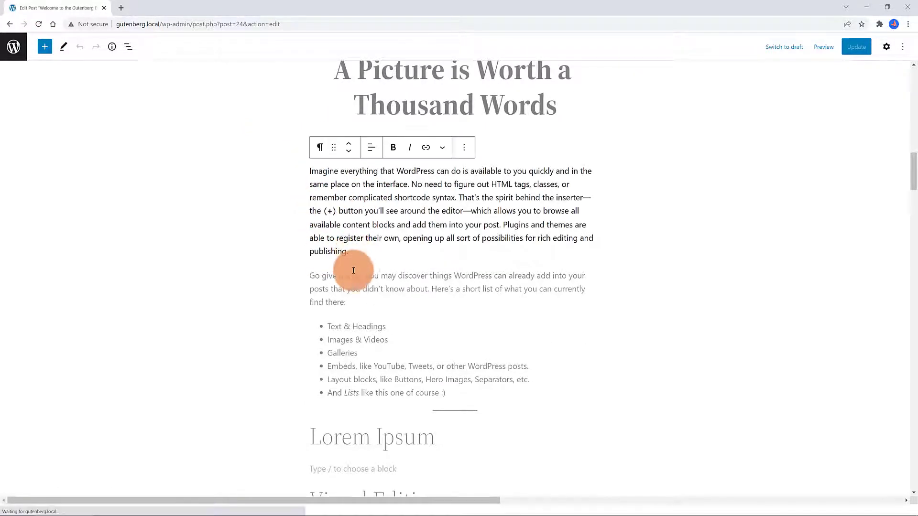
mouse_move(353, 262)
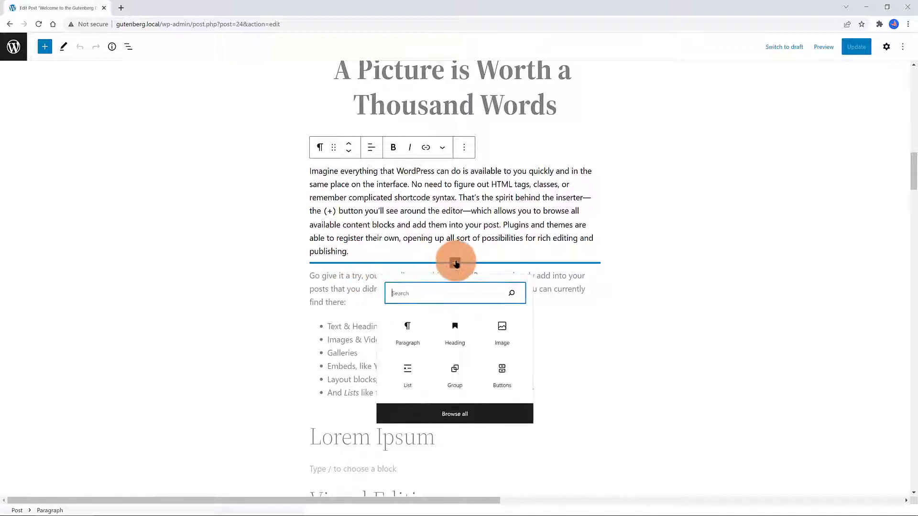
left_click(407, 369)
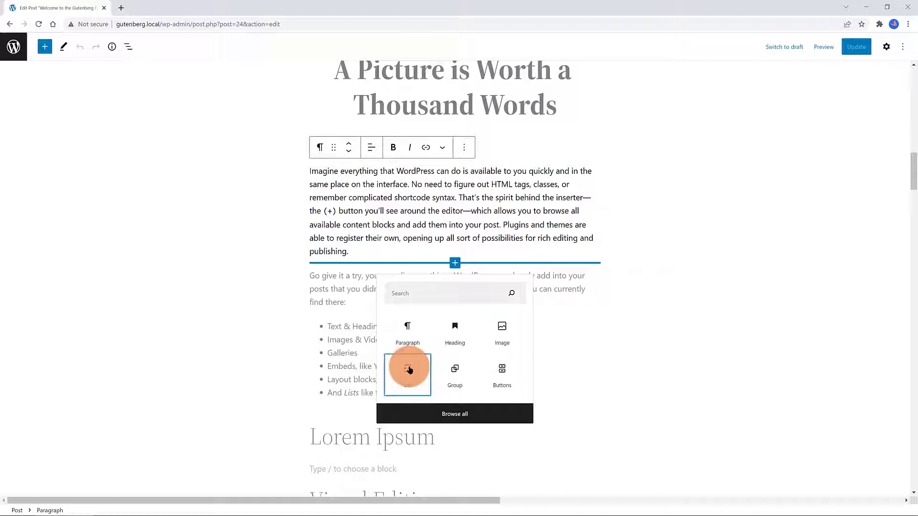
left_click(409, 369)
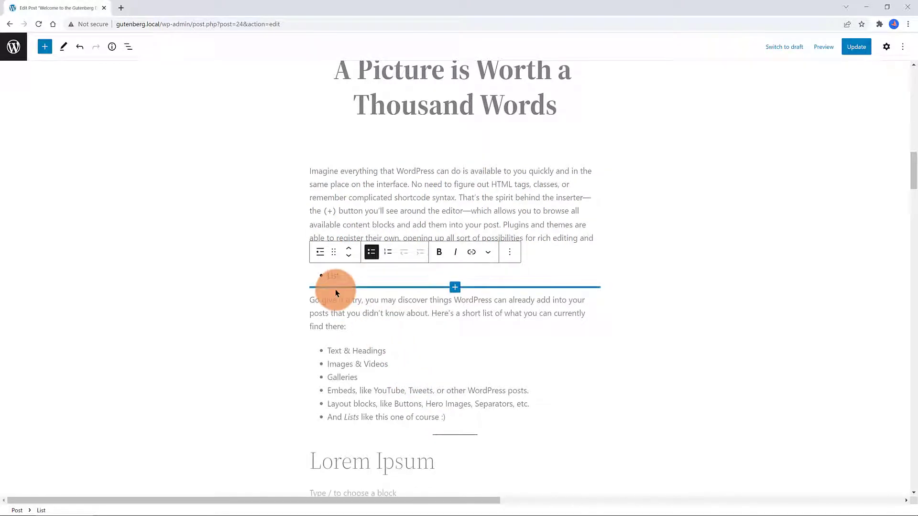
type("one")
key("Return")
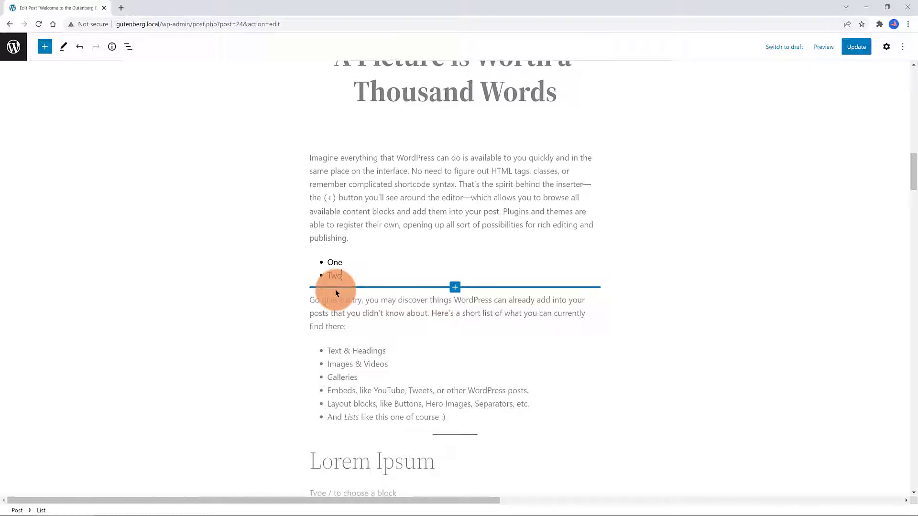
type("Two Example")
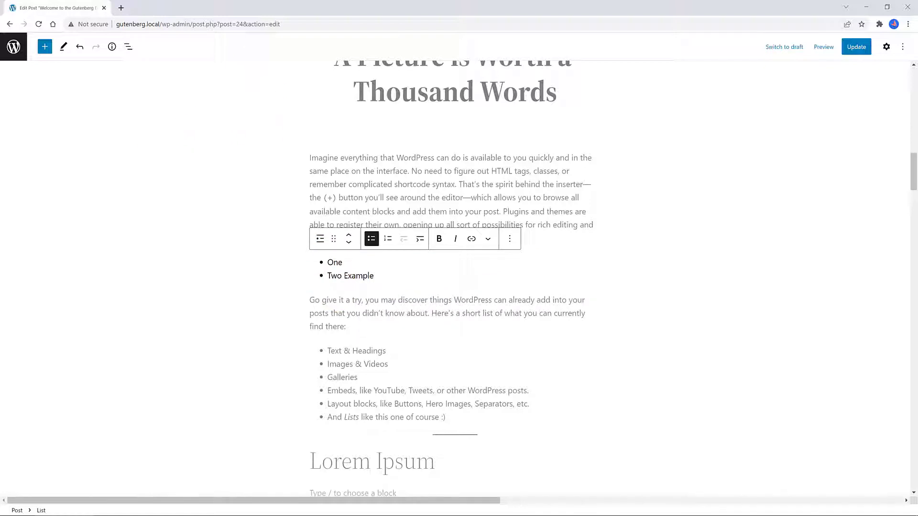
- Select the 'A Picture is Worth a Thousand Words' heading in List View and show the Tools mode menu
left_click(178, 131)
scroll(178, 131, "up", 5)
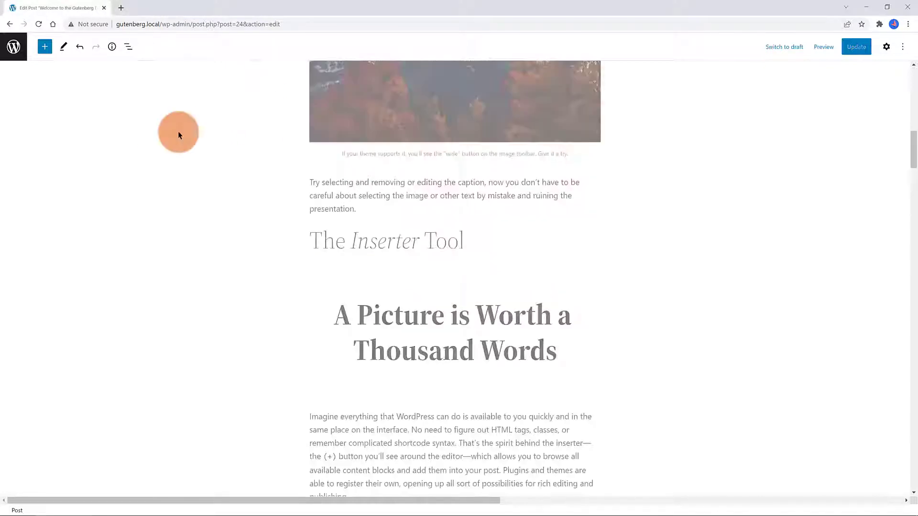
left_click(128, 47)
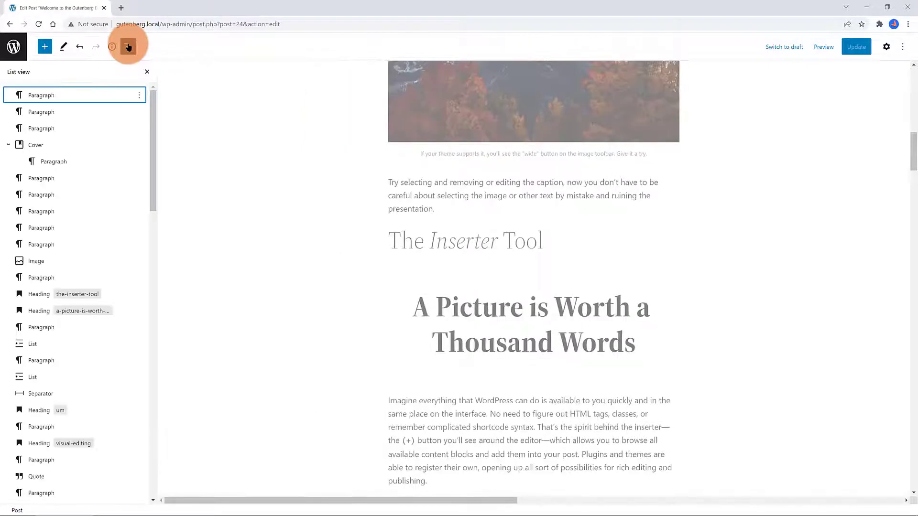
left_click(37, 312)
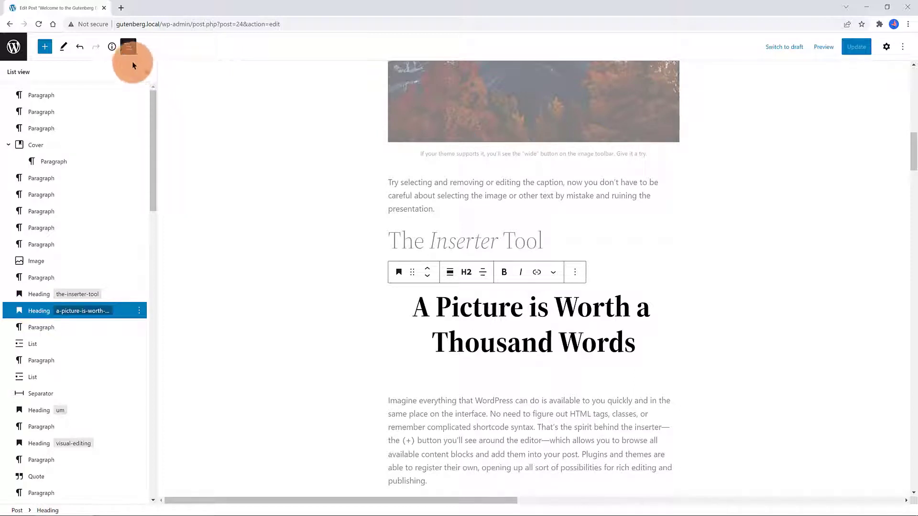
left_click(63, 48)
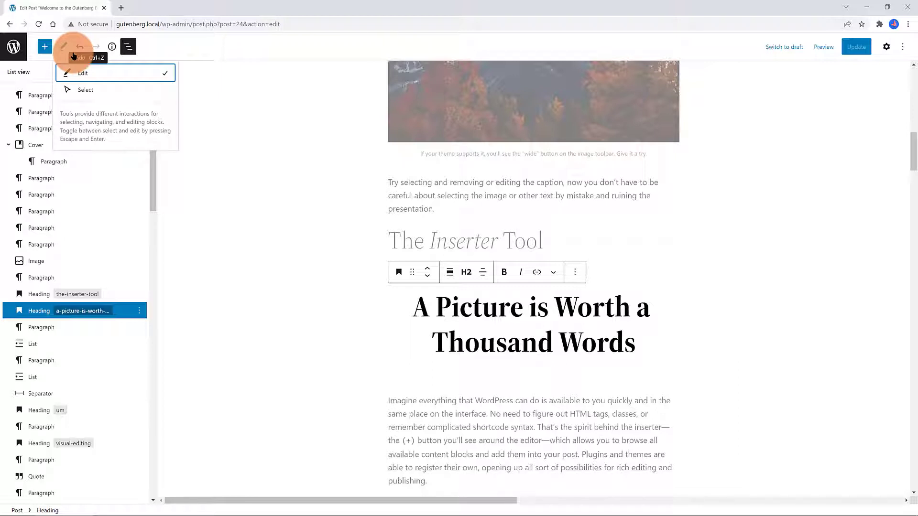
- Switch the editor to Select mode and reselect the Thousand Words heading
left_click(98, 91)
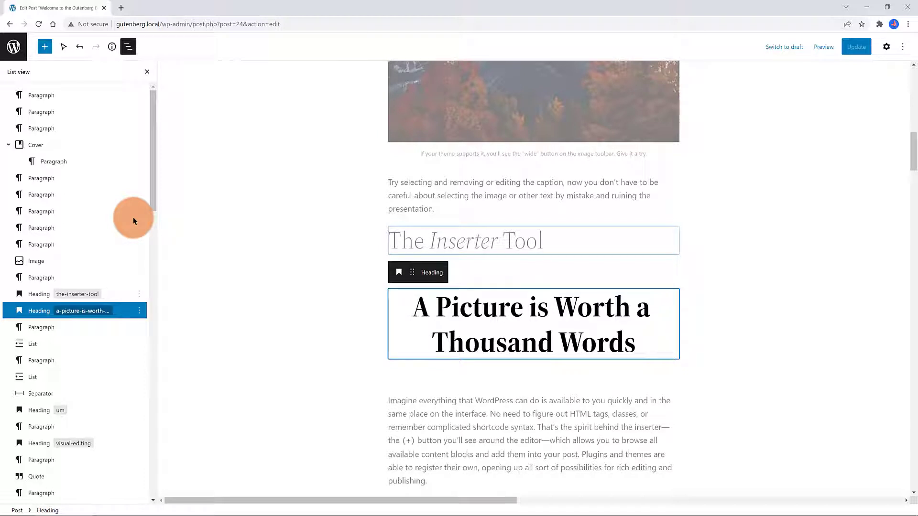
left_click(146, 73)
left_click(162, 156)
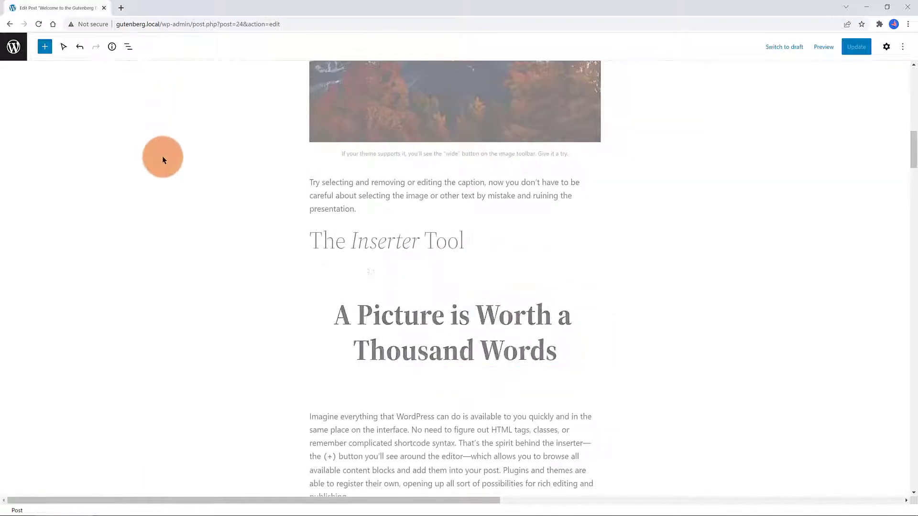
left_click(62, 47)
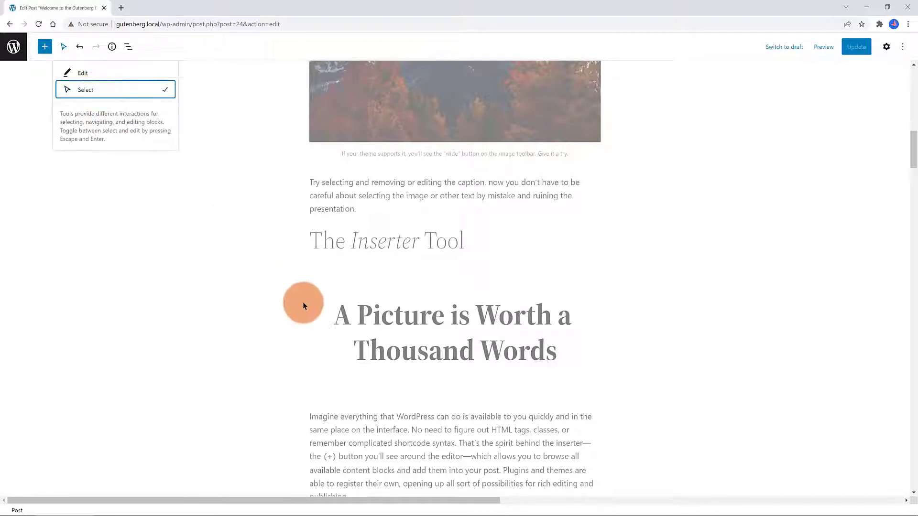
left_click(312, 316)
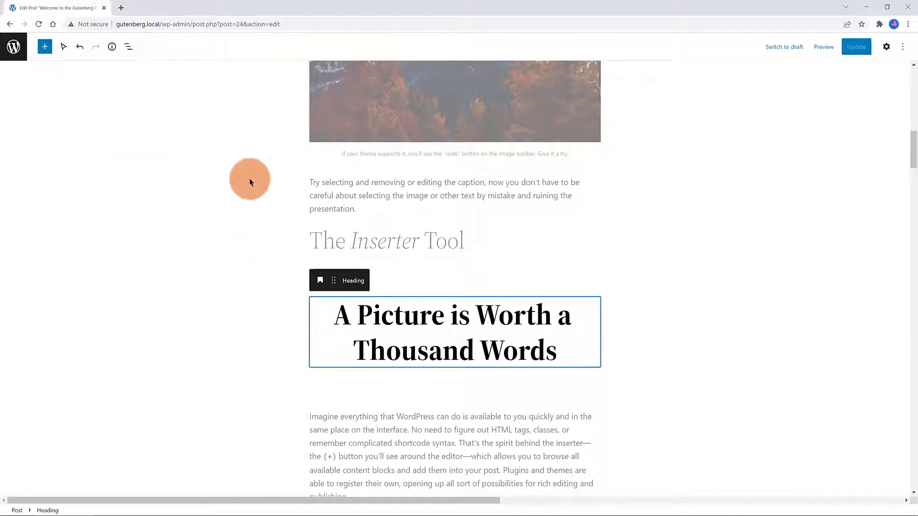
- Reopen List View and the heading's options menu, then dismiss both
left_click(127, 46)
left_click(138, 311)
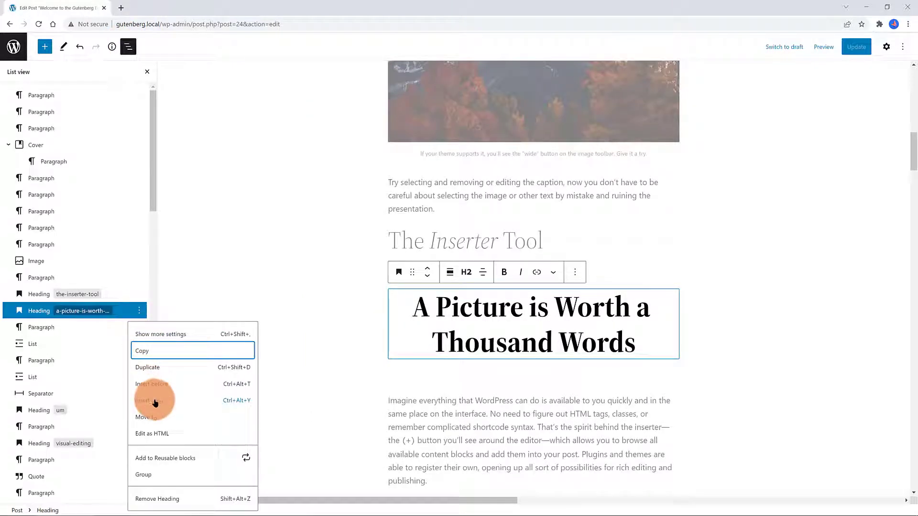
left_click(464, 307)
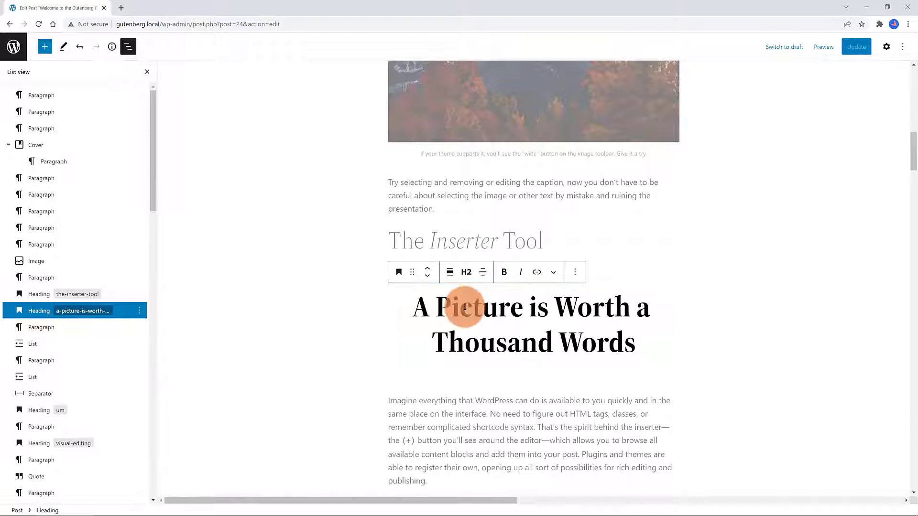
left_click(577, 272)
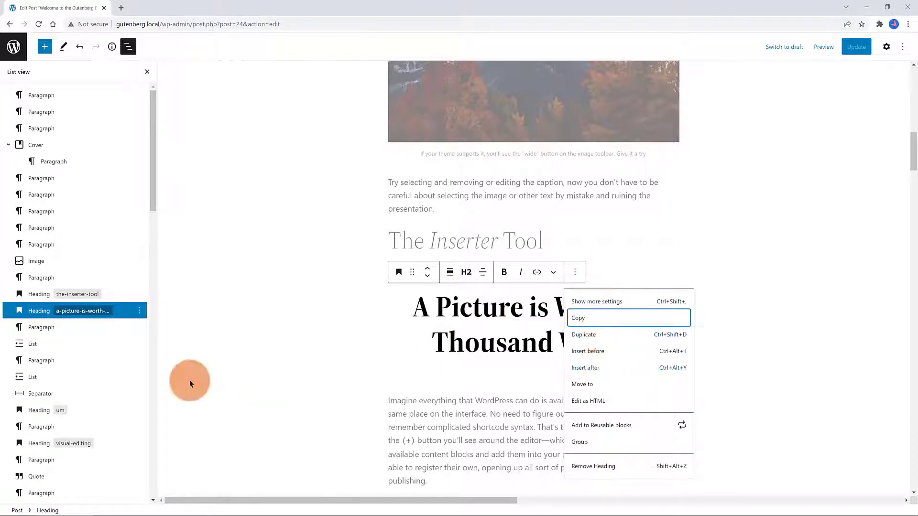
left_click(332, 317)
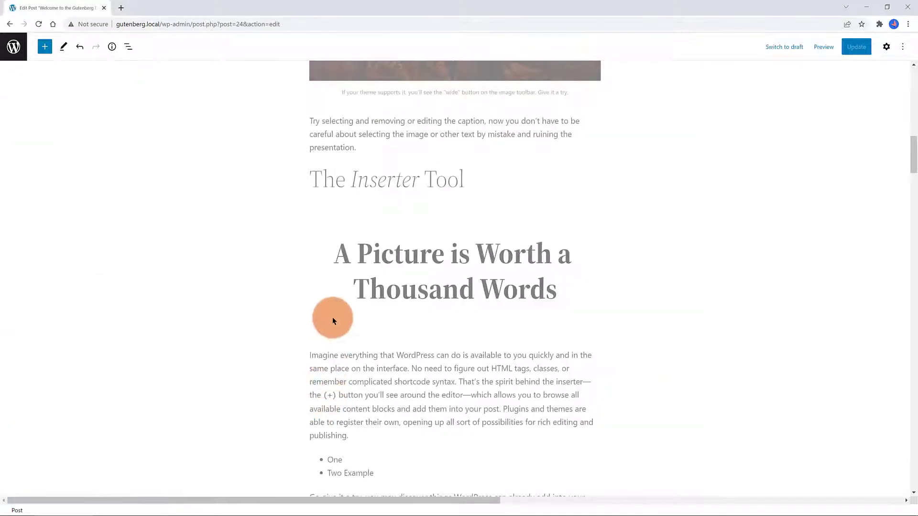
scroll(338, 267, "down", 5)
- Turn the empty block below Lorem Ipsum into a table using /table
left_click(330, 406)
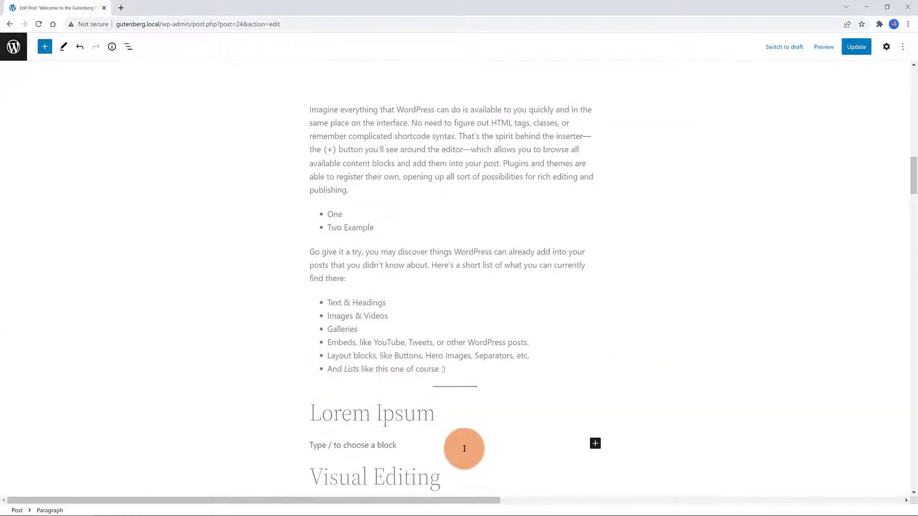
left_click(319, 446)
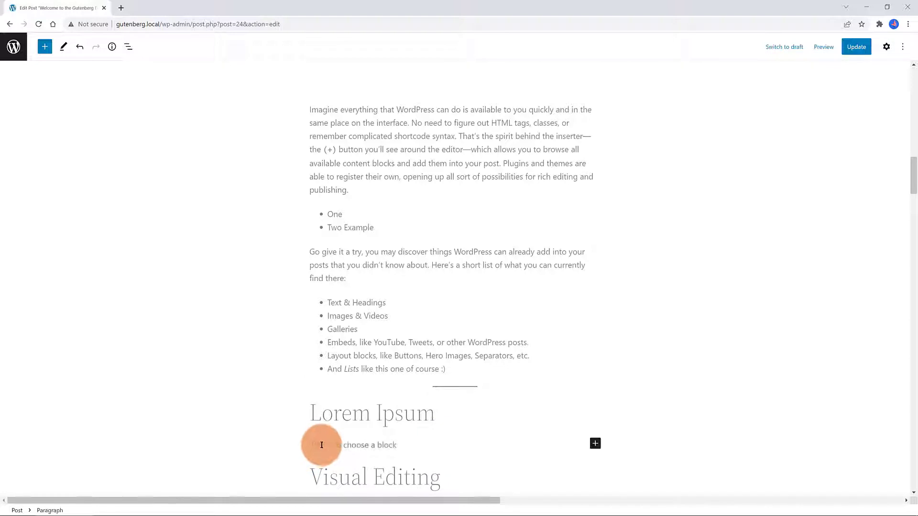
type("/table")
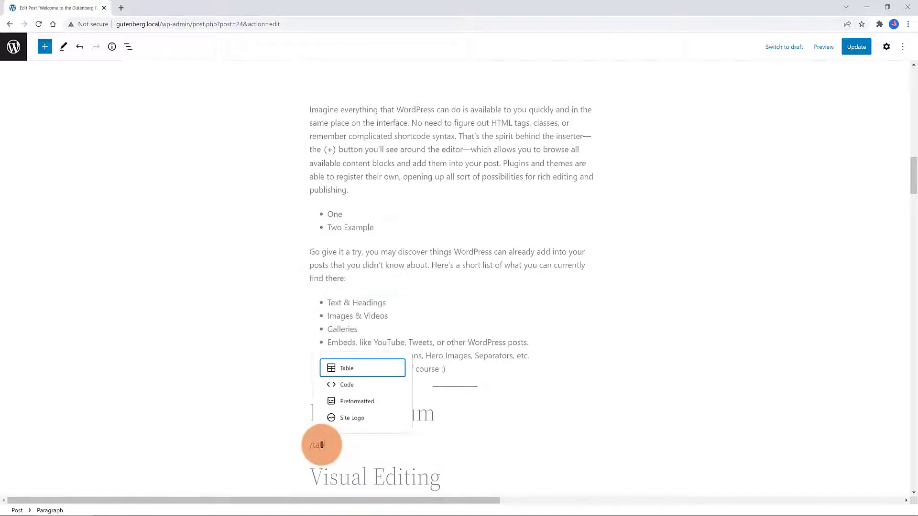
left_click(372, 419)
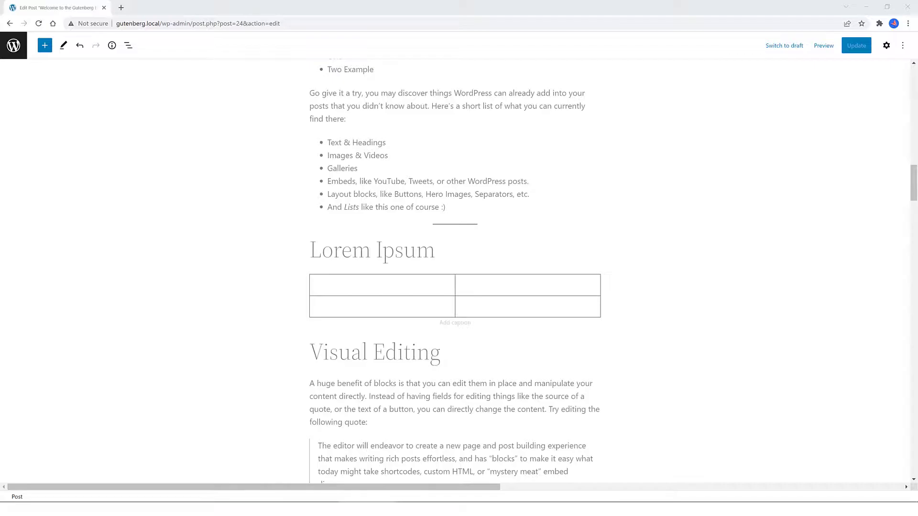
- Delete the Lorem Ipsum heading and restore it with Undo
left_click(309, 251)
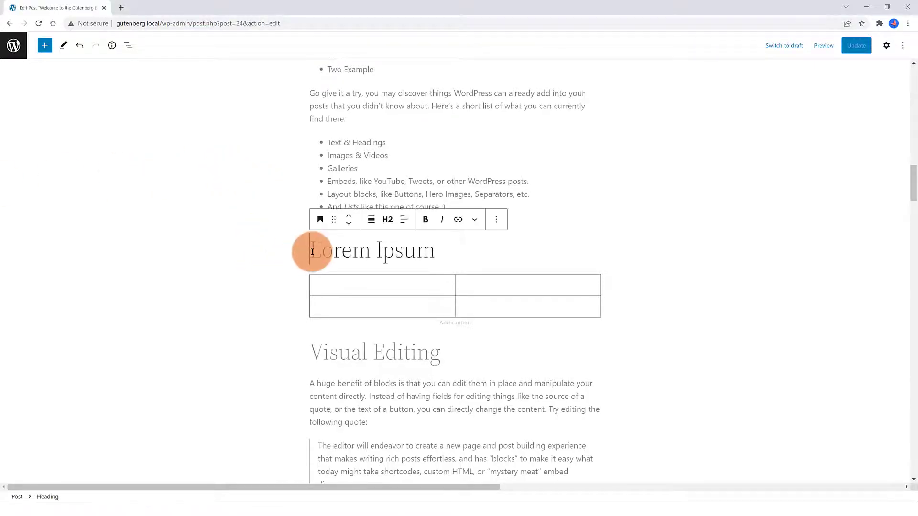
left_click(497, 222)
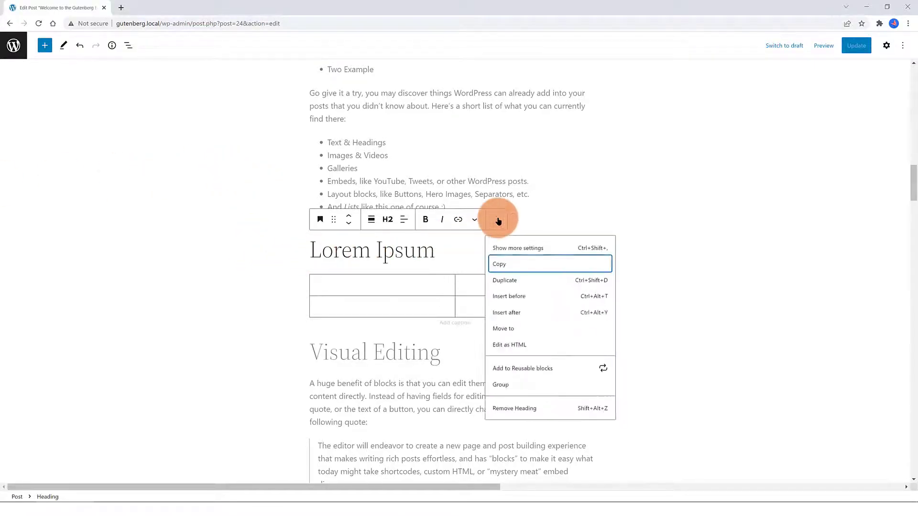
left_click(525, 409)
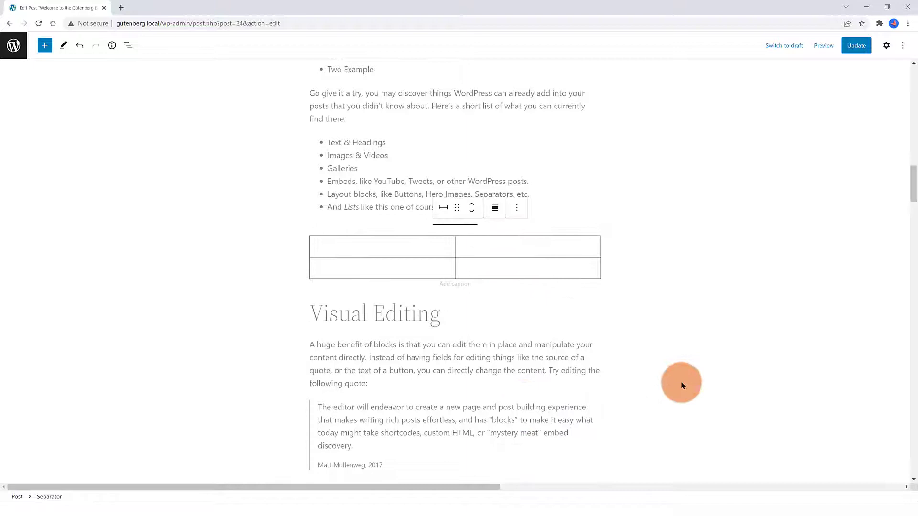
left_click(80, 46)
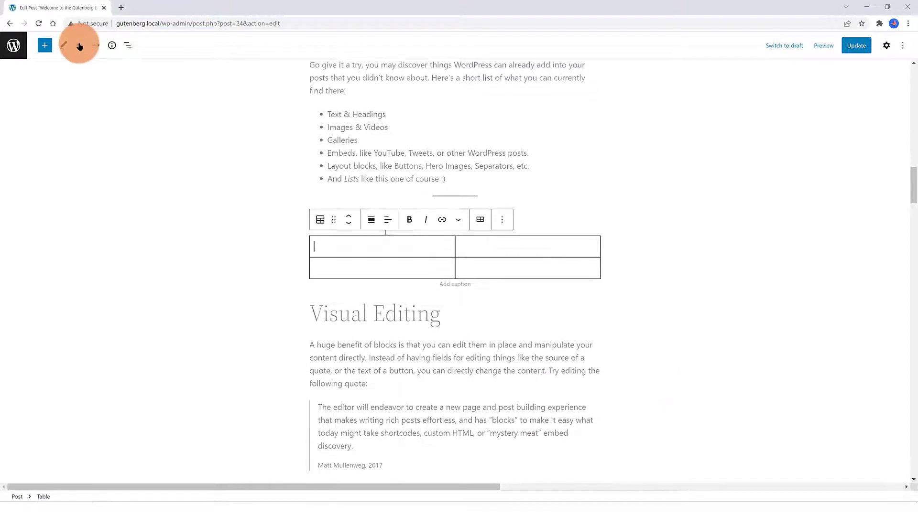
- Remove the empty table block from the List View outline
left_click(129, 46)
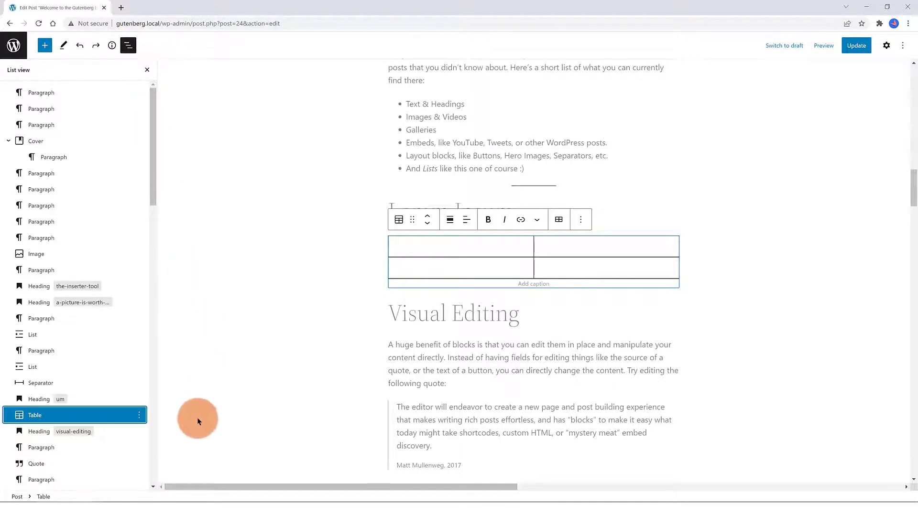
left_click(140, 415)
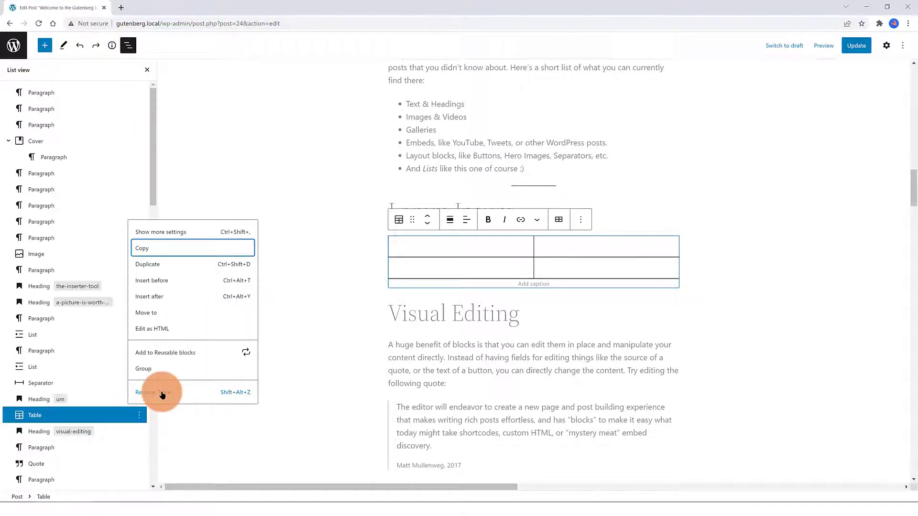
left_click(163, 392)
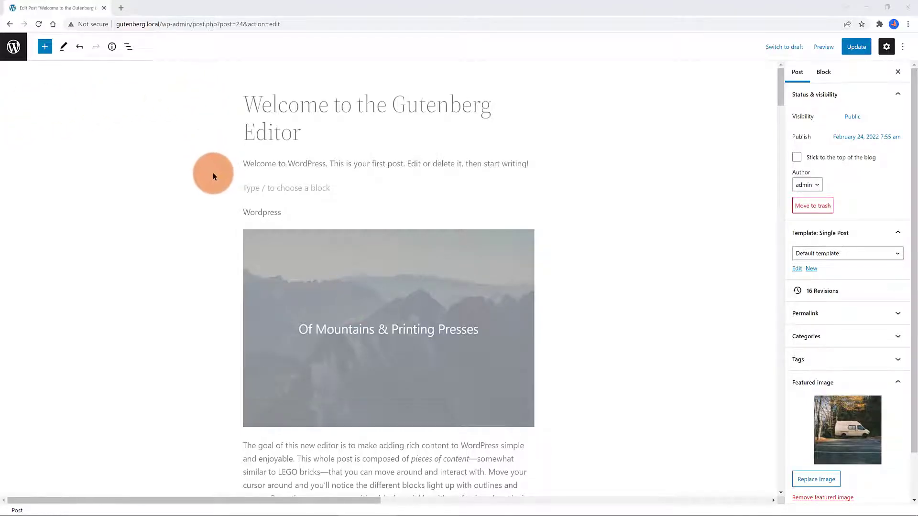
- Open the full block library and scroll through it alongside the post
left_click(44, 47)
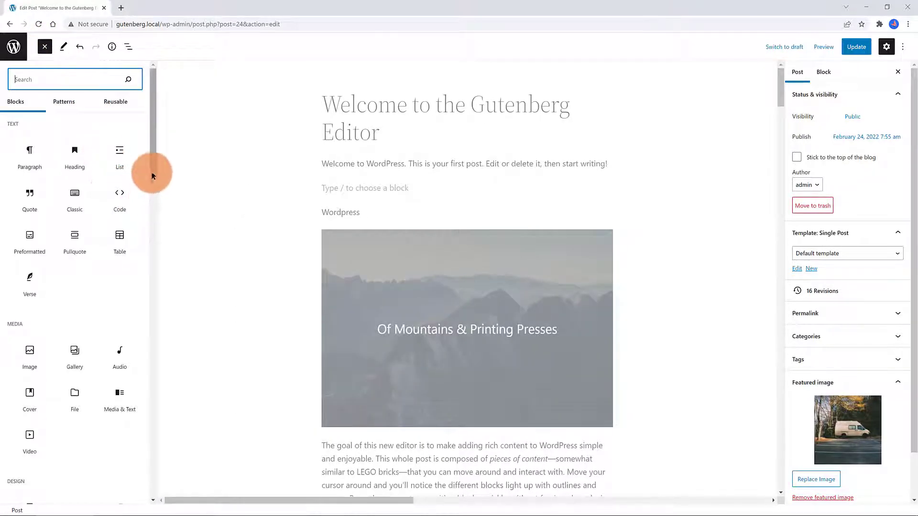
scroll(153, 176, "down", 5)
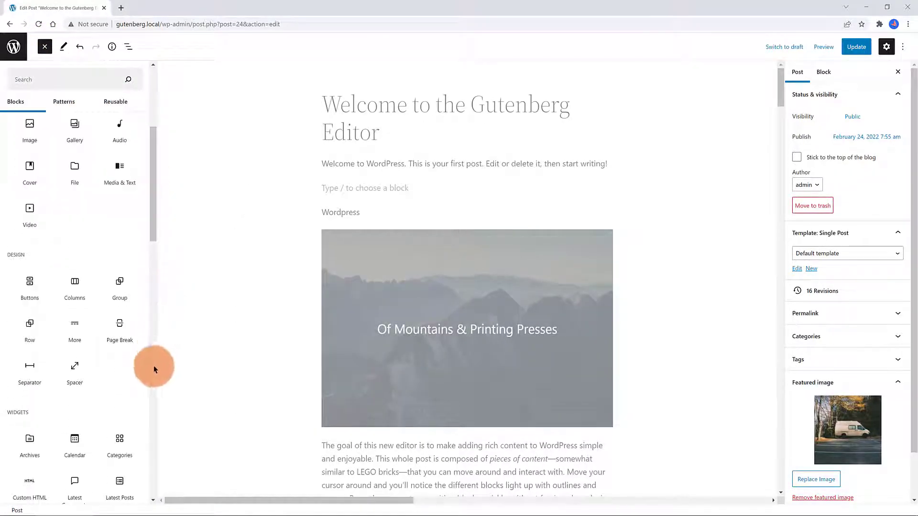
scroll(381, 356, "down", 4)
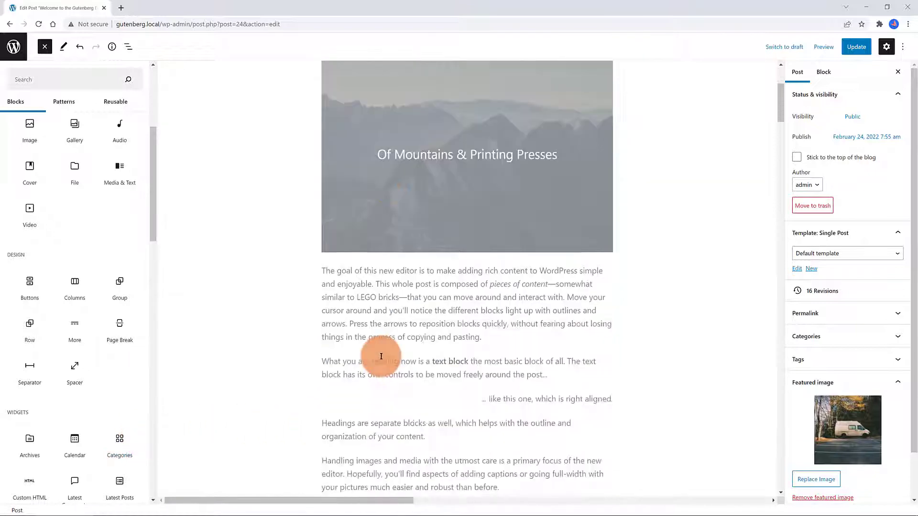
scroll(353, 376, "down", 10)
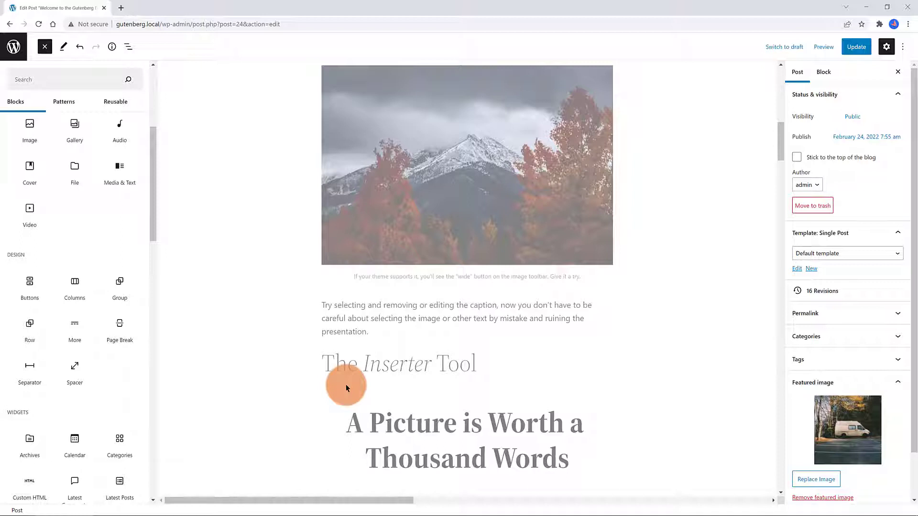
- Left-align the 'A Picture is Worth a Thousand Words' heading text
left_click(348, 421)
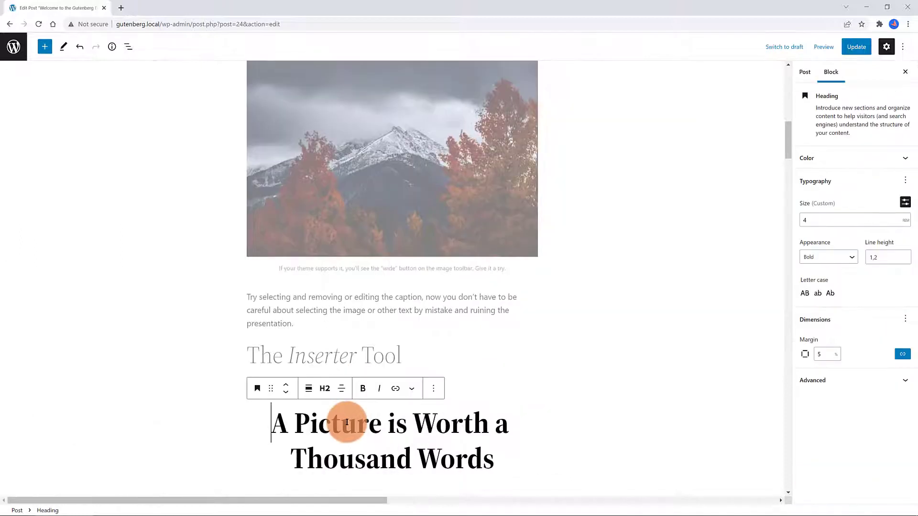
left_click(308, 389)
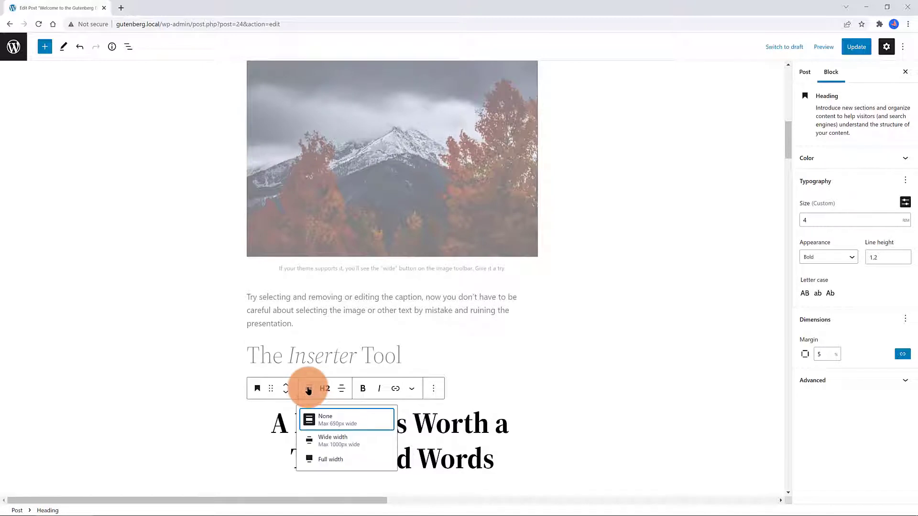
left_click(342, 388)
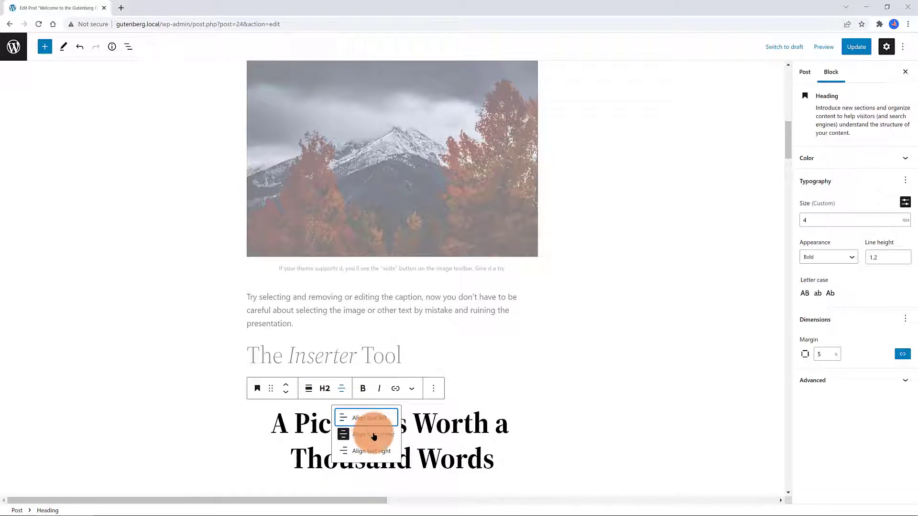
left_click(359, 420)
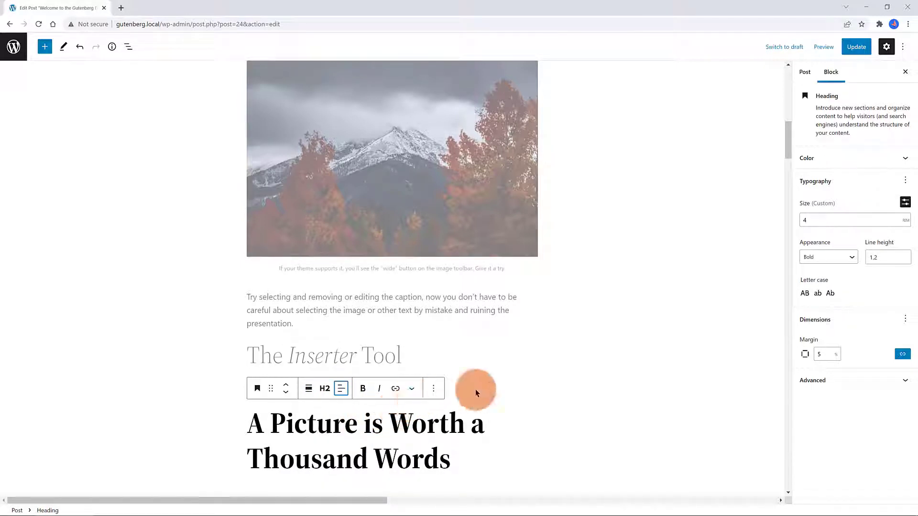
- Give the heading yellow text on a black background
left_click(899, 158)
left_click(820, 184)
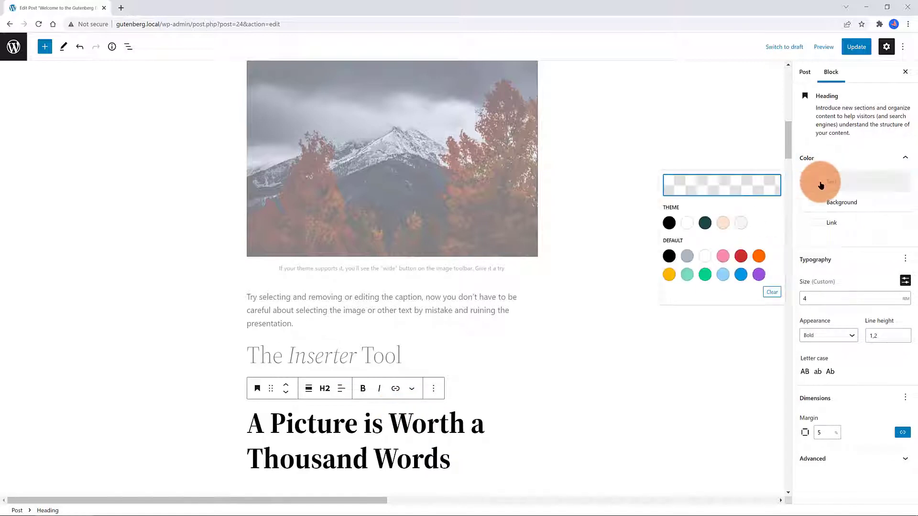
left_click(668, 277)
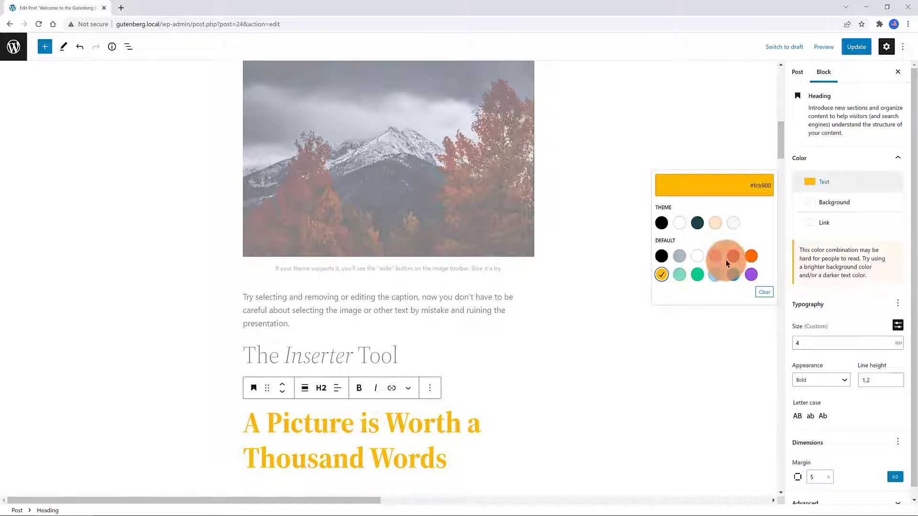
left_click(823, 210)
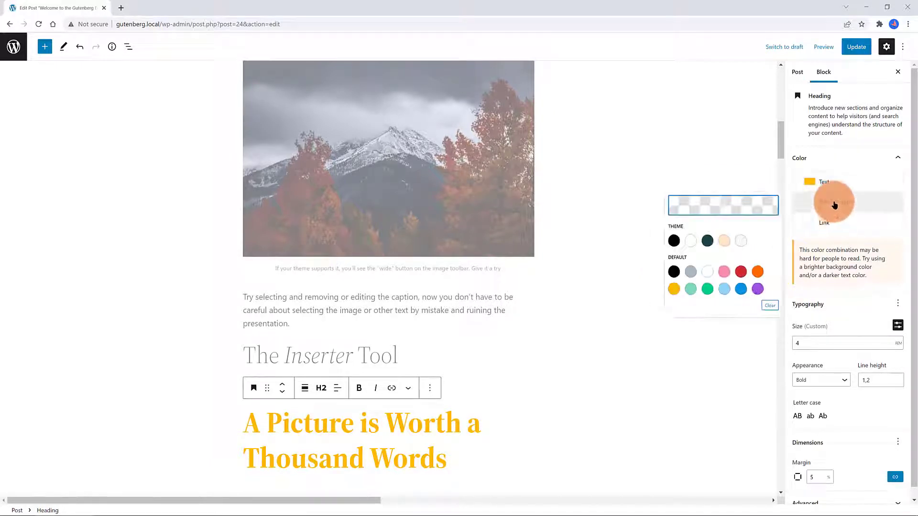
left_click(661, 277)
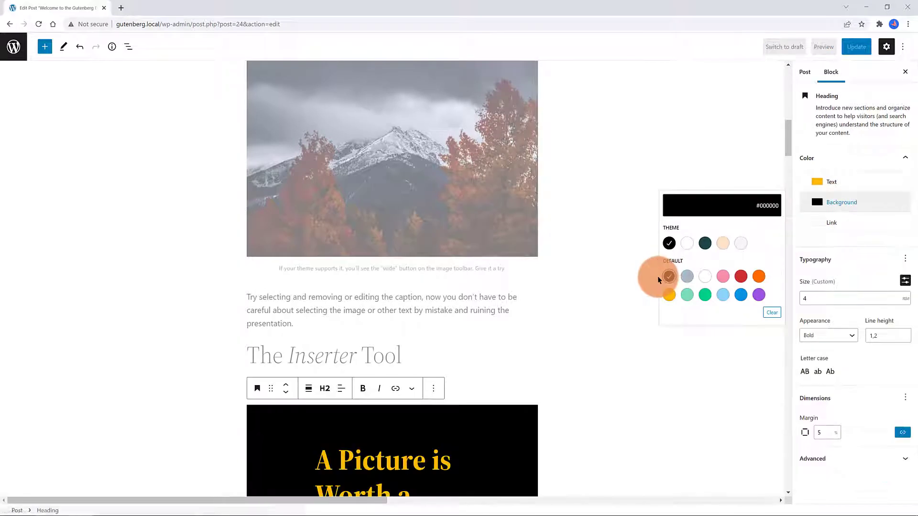
scroll(586, 319, "down", 4)
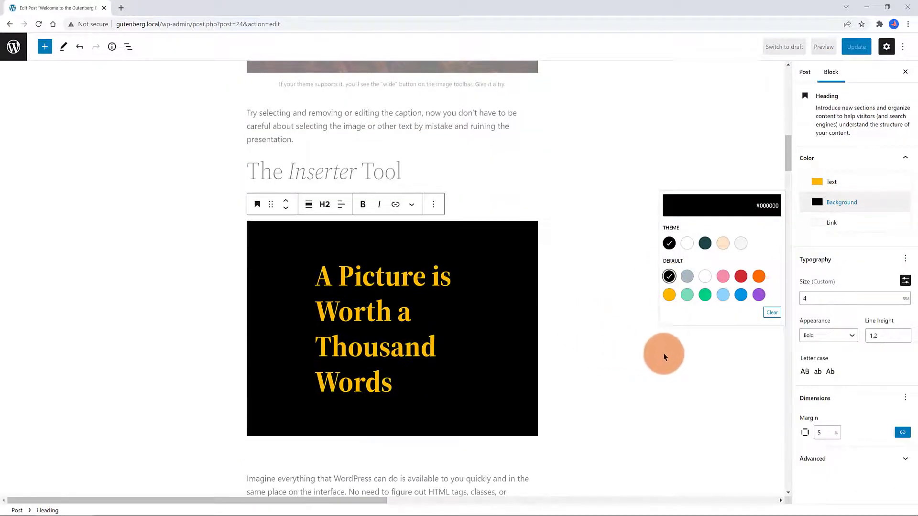
left_click(458, 280)
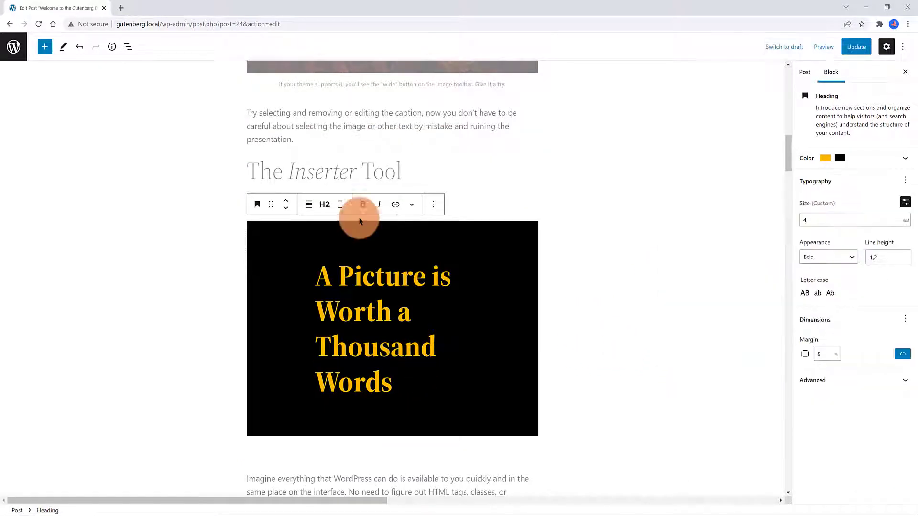
- Change the heading level from H2 to H4 and deselect it
left_click(323, 205)
left_click(324, 281)
left_click(699, 293)
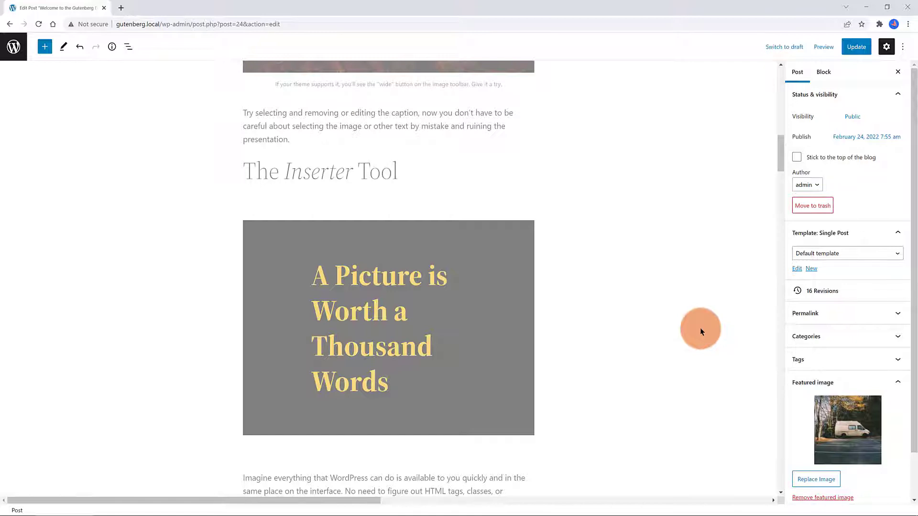
- In List view, locate the Gallery block and expand its list of images
left_click(699, 328)
left_click(128, 47)
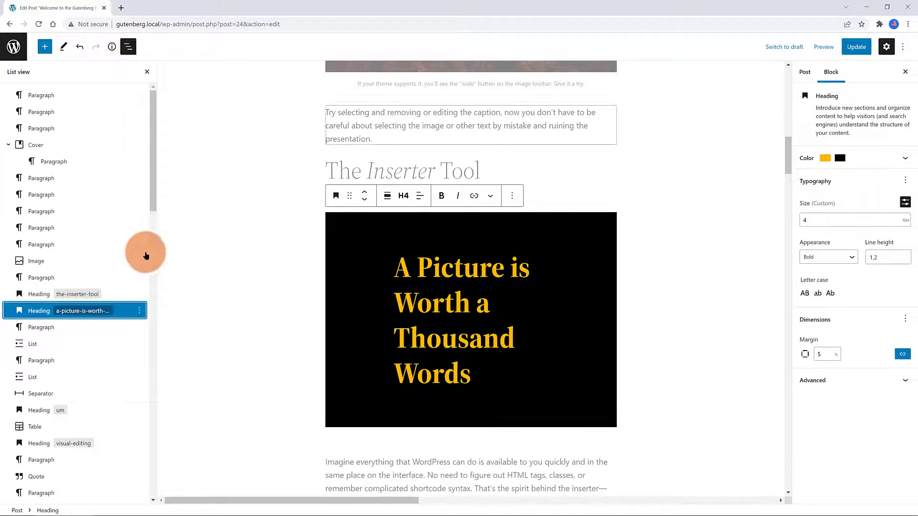
left_click_drag(152, 195, 154, 218)
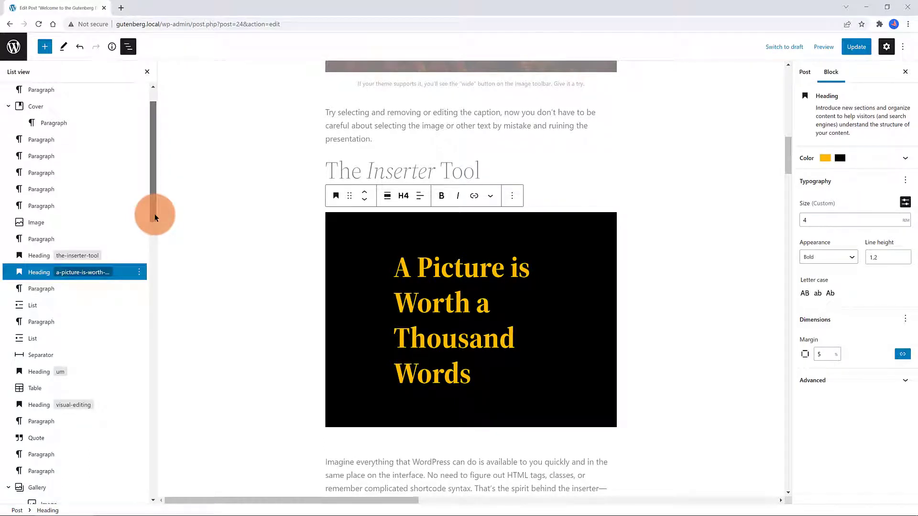
left_click_drag(154, 214, 34, 274)
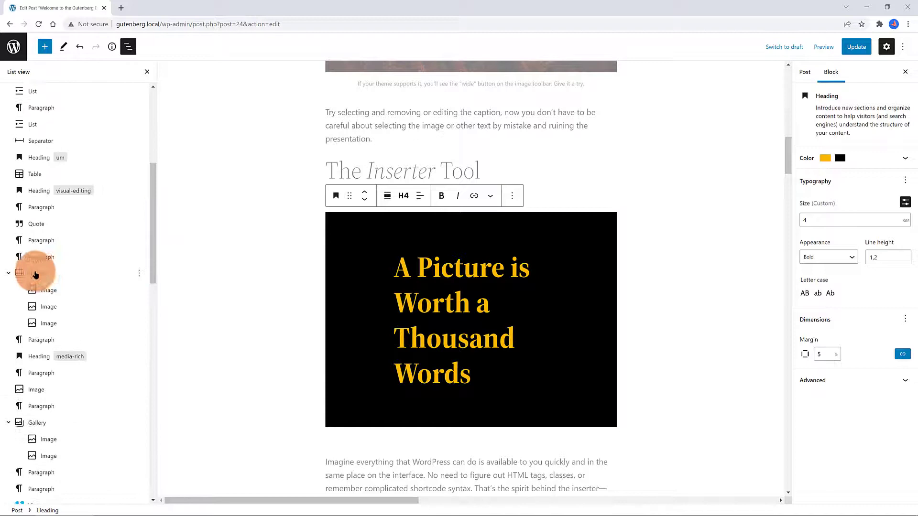
left_click(35, 274)
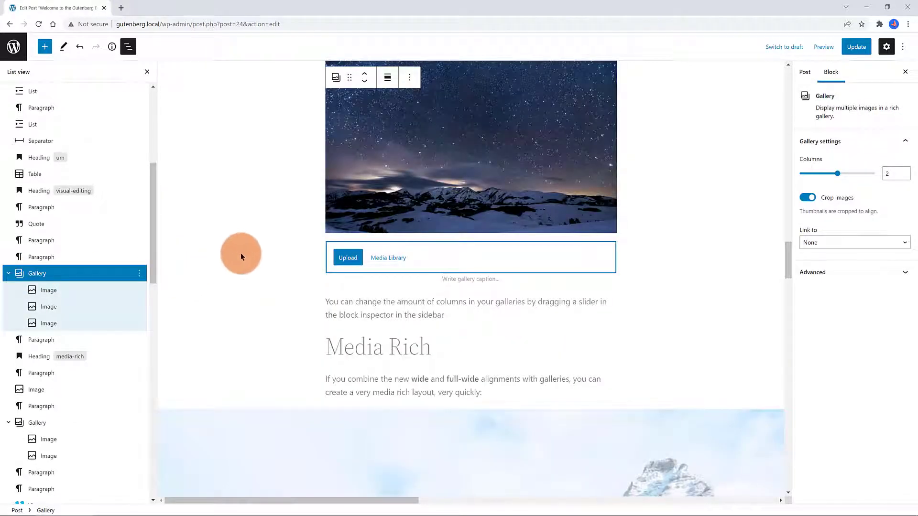
scroll(279, 262, "up", 4)
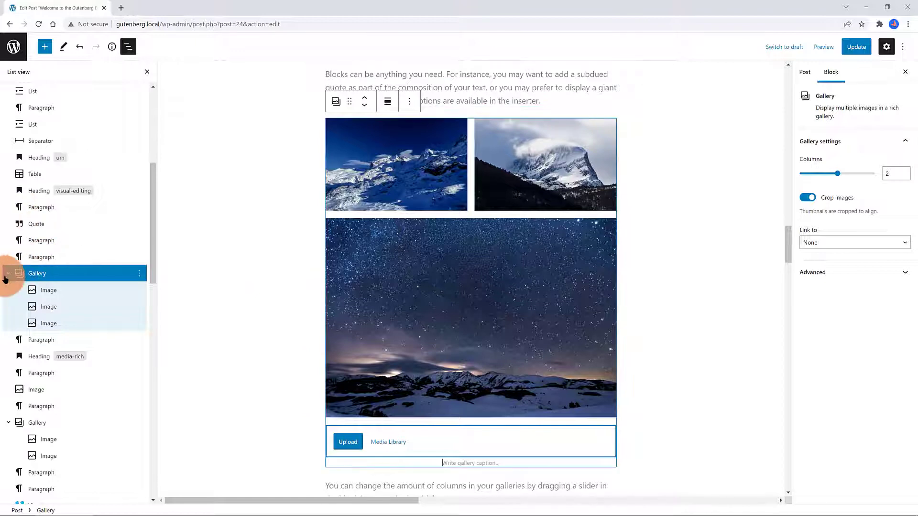
left_click(7, 274)
left_click(7, 276)
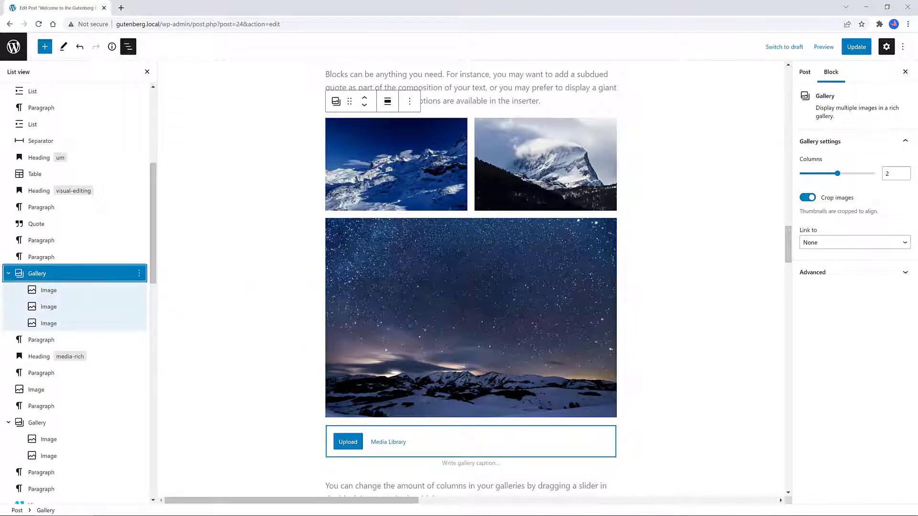
- Move the blue snowy-mountain photo into first place, then select the whole gallery
left_click(388, 101)
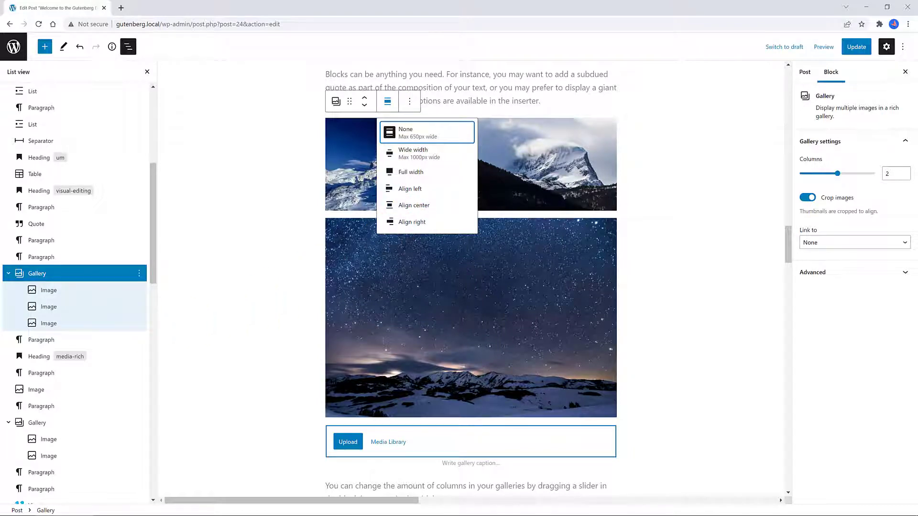
left_click(71, 290)
left_click(400, 195)
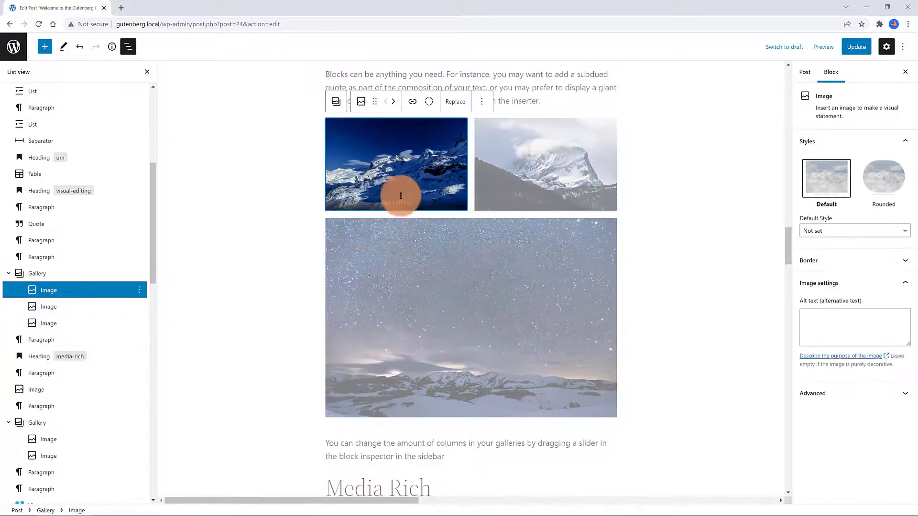
left_click(416, 106)
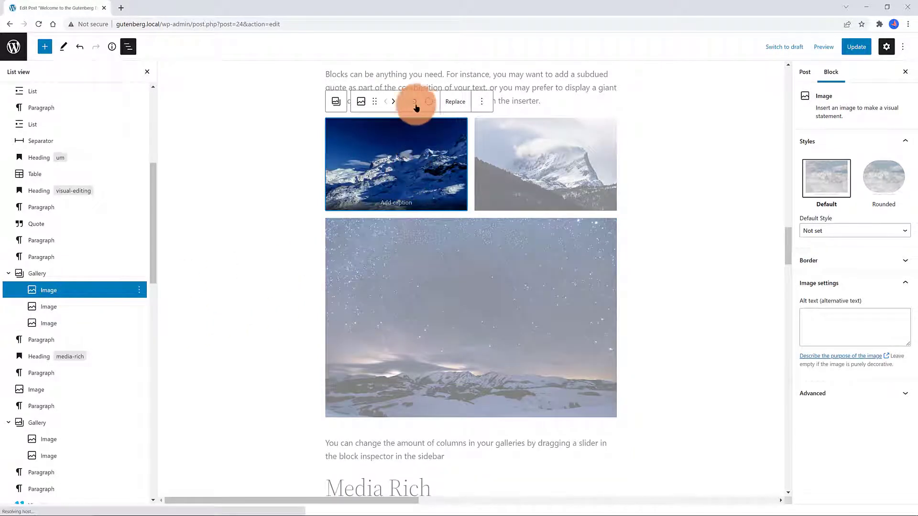
left_click(362, 103)
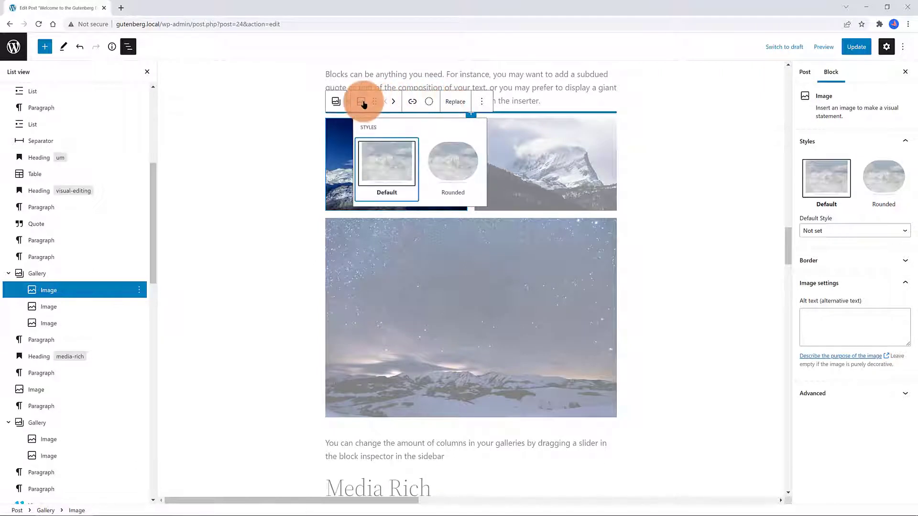
left_click(393, 101)
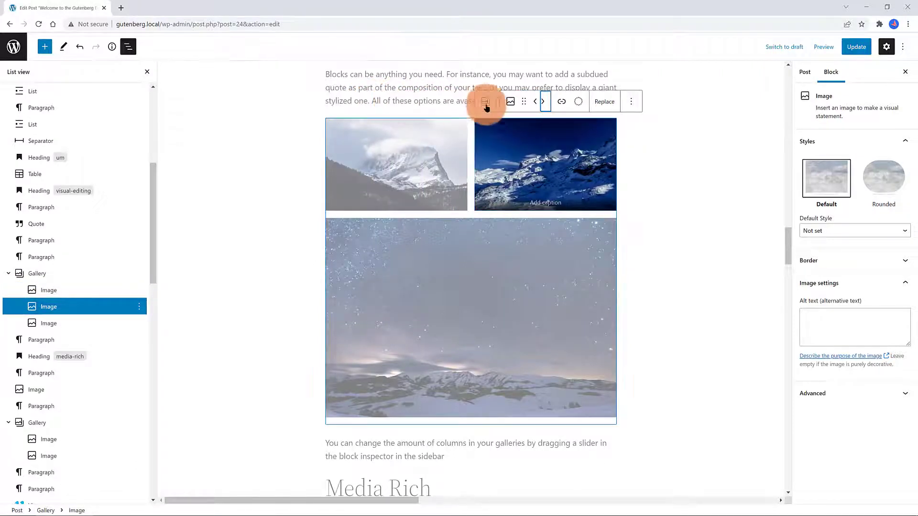
left_click(532, 106)
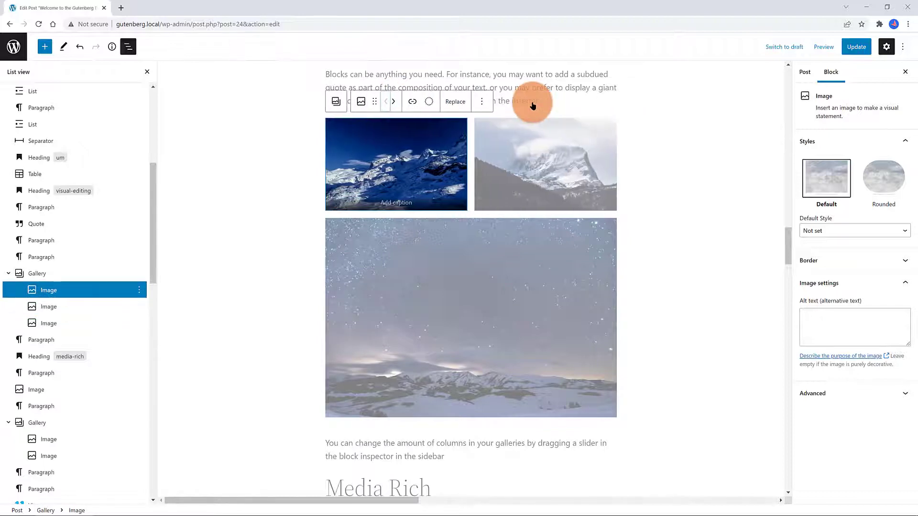
left_click(113, 273)
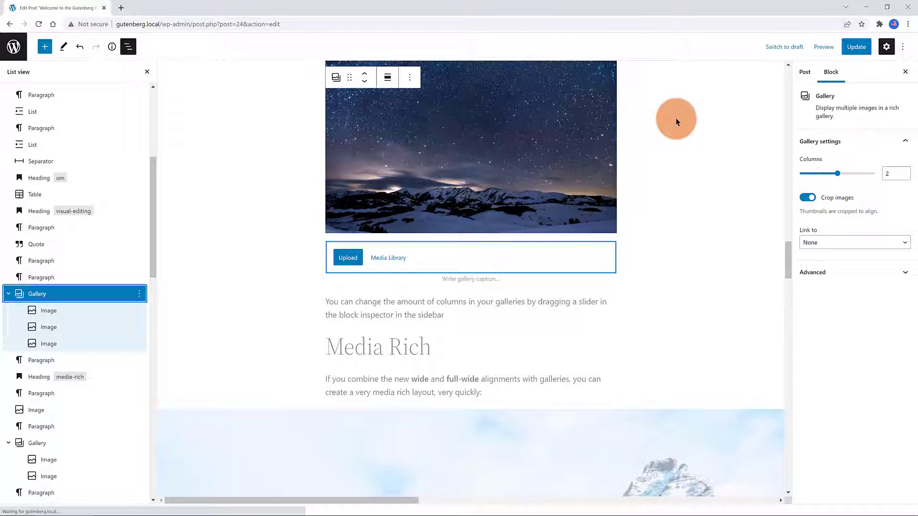
left_click(904, 47)
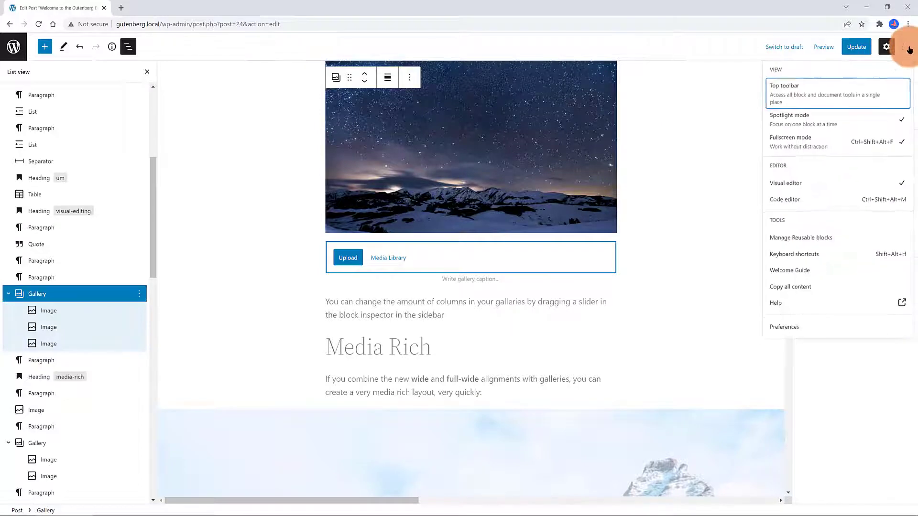
left_click(834, 85)
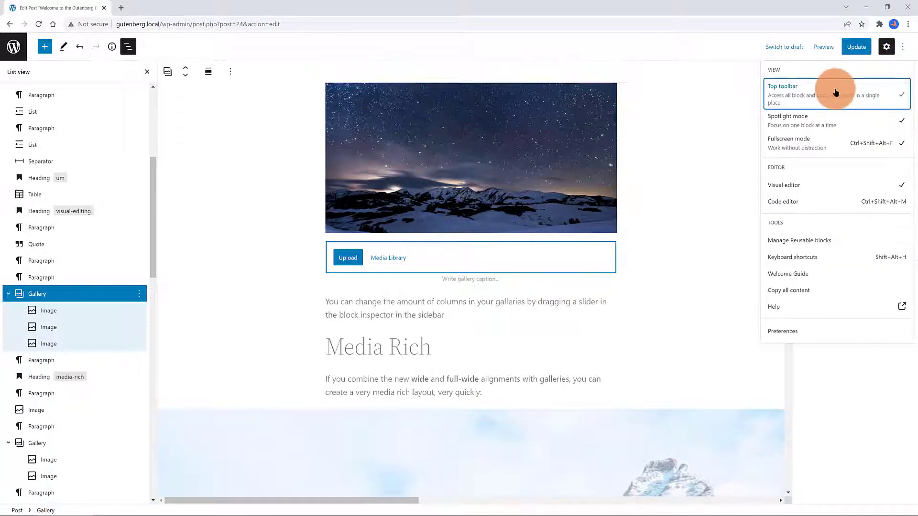
left_click(128, 46)
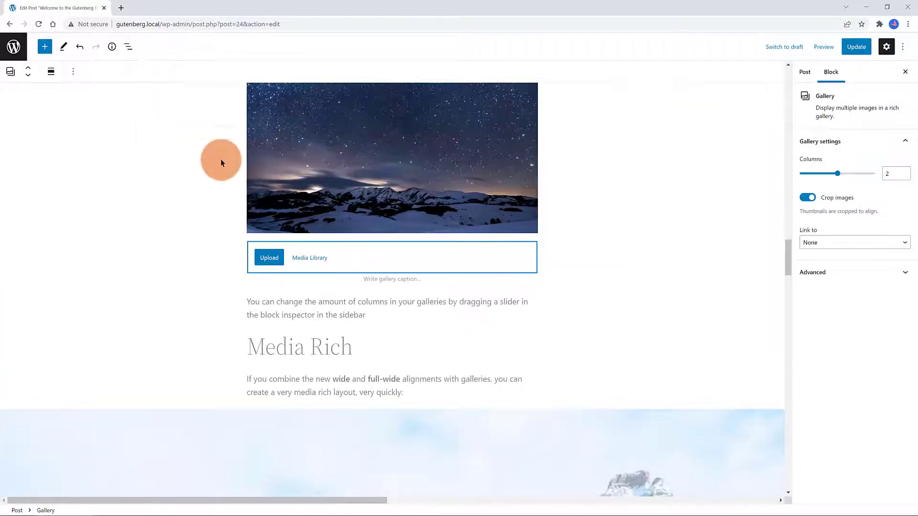
left_click(222, 215)
left_click(258, 178)
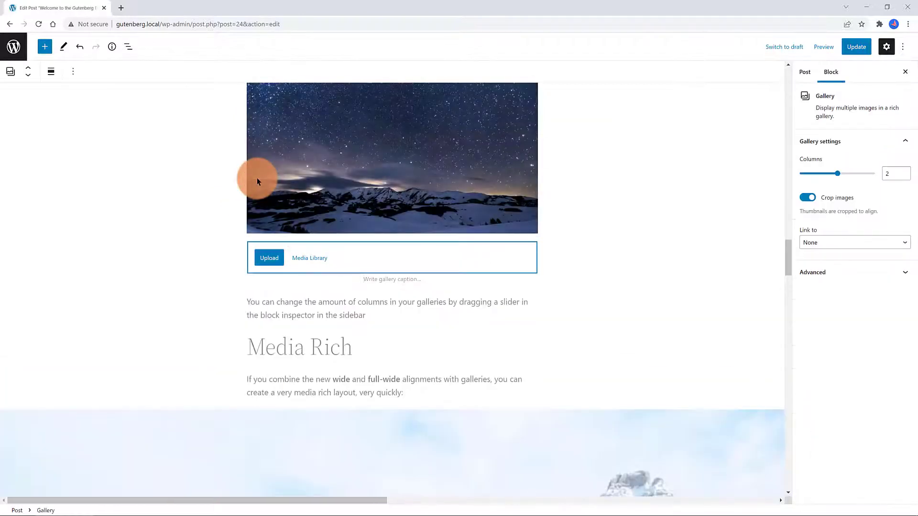
scroll(223, 199, "up", 4)
left_click(263, 179)
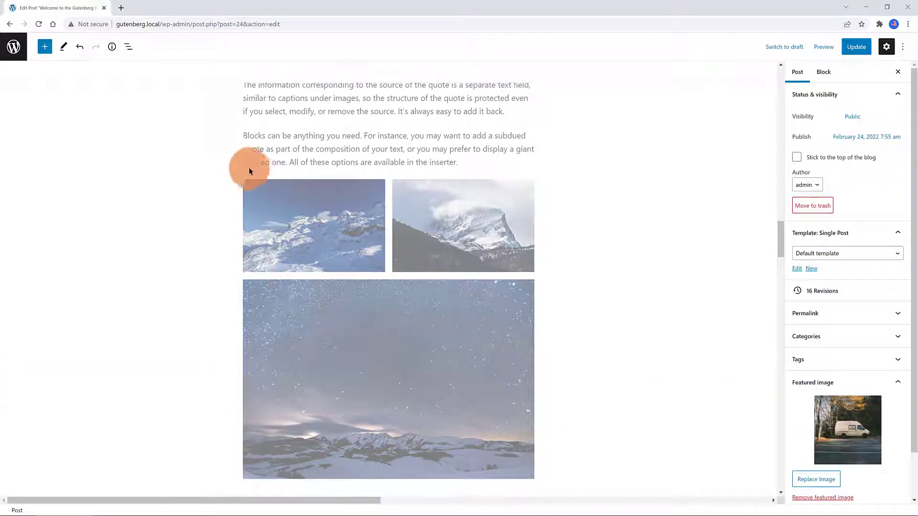
left_click(384, 211)
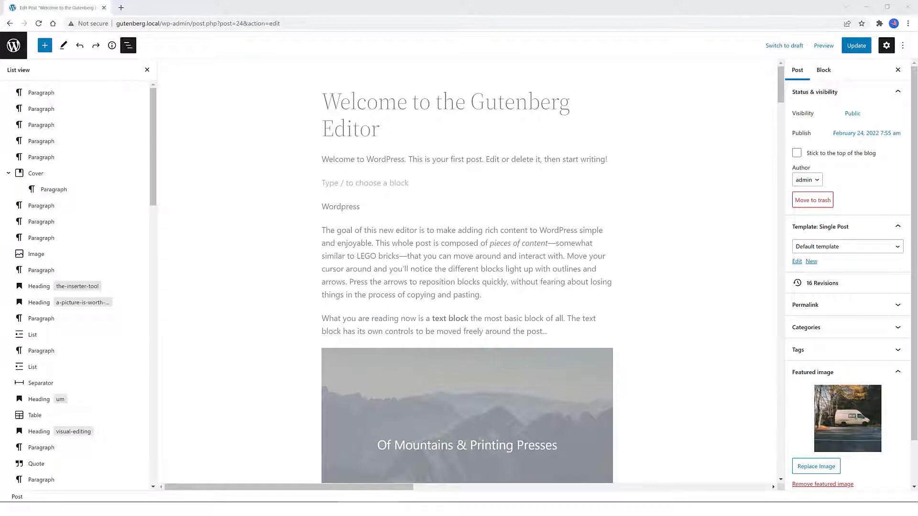
- Move the Of Mountains & Printing Presses cover below the autumn mountain image
left_click(37, 173)
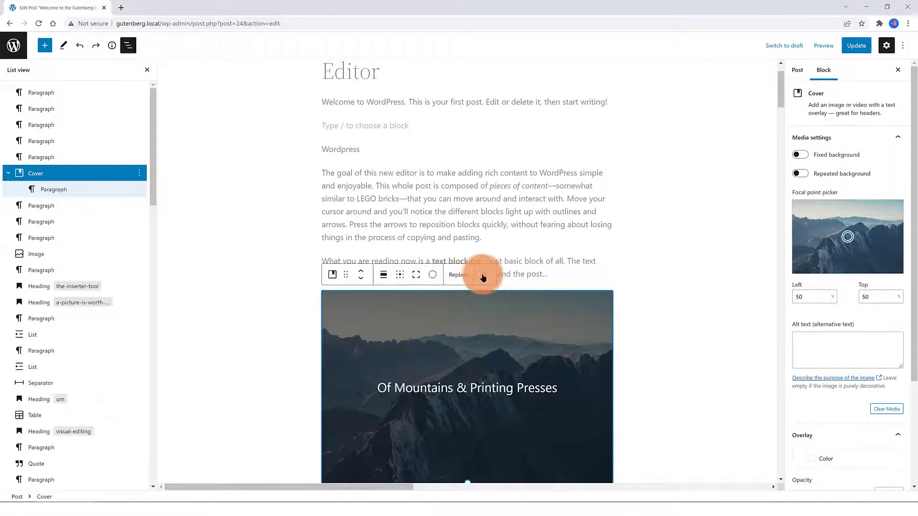
left_click(484, 275)
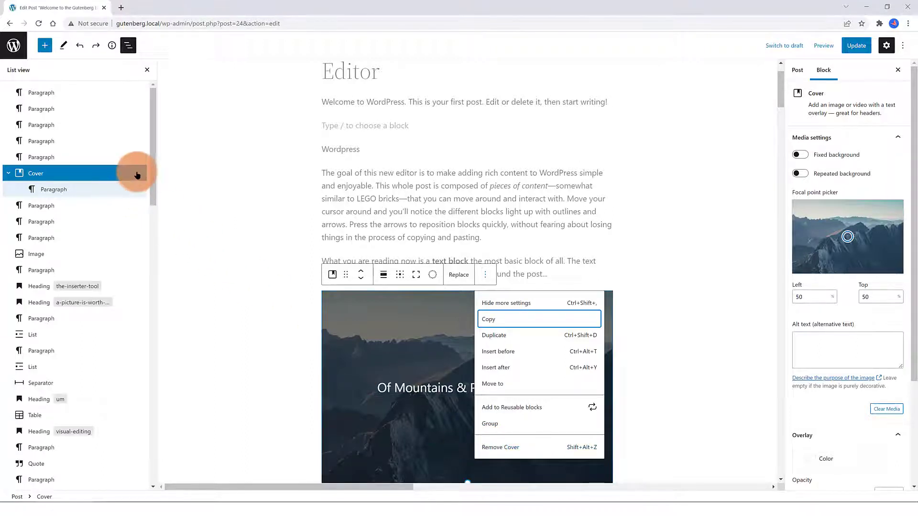
left_click(139, 173)
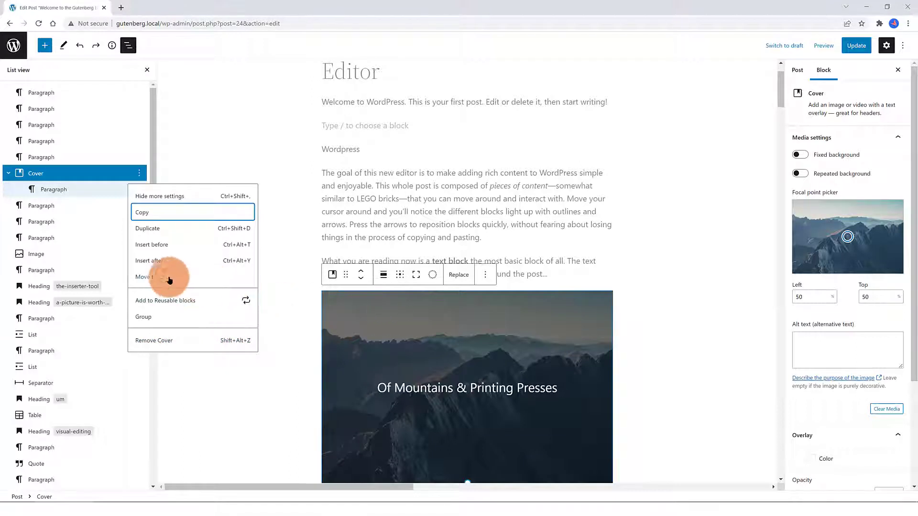
left_click(148, 278)
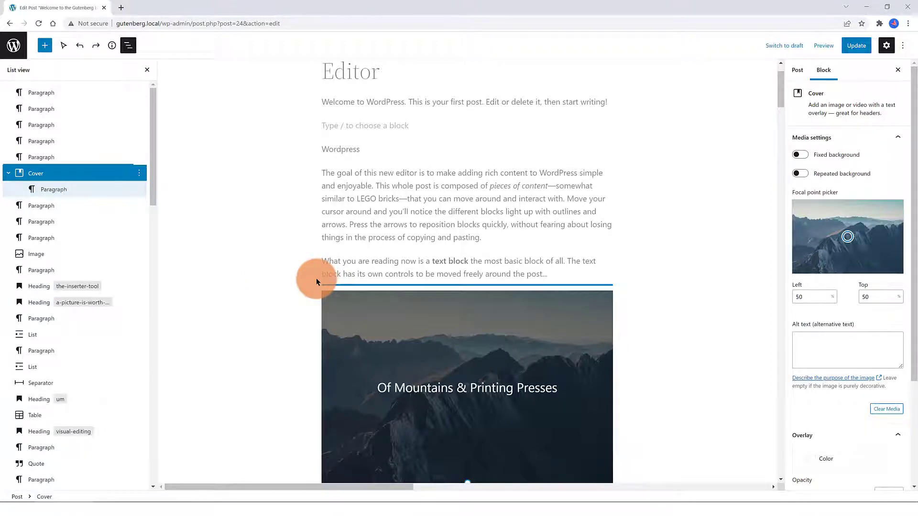
key("Down")
key("Down")
key("Down")
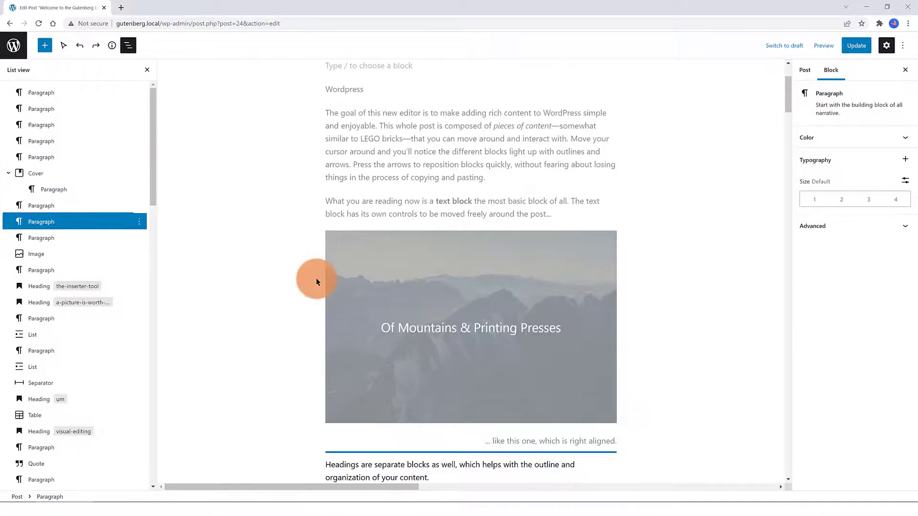
key("Down")
key("Down")
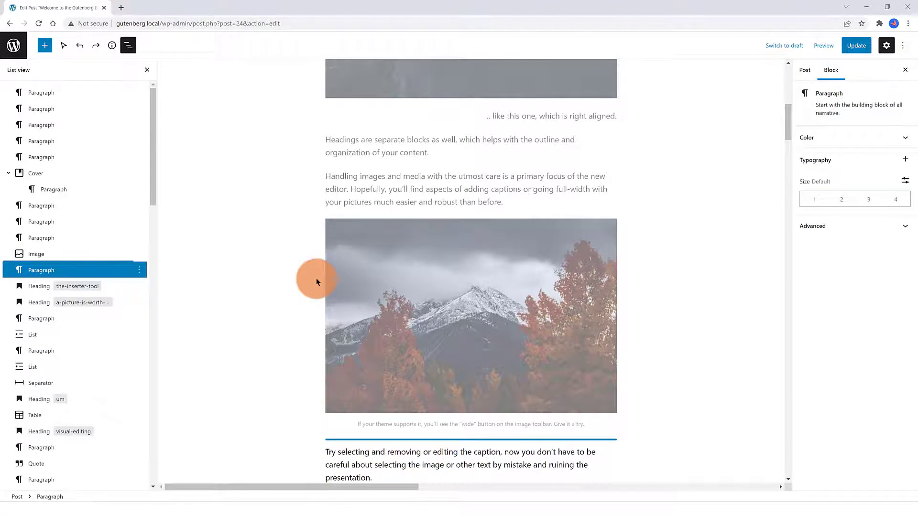
key("Return")
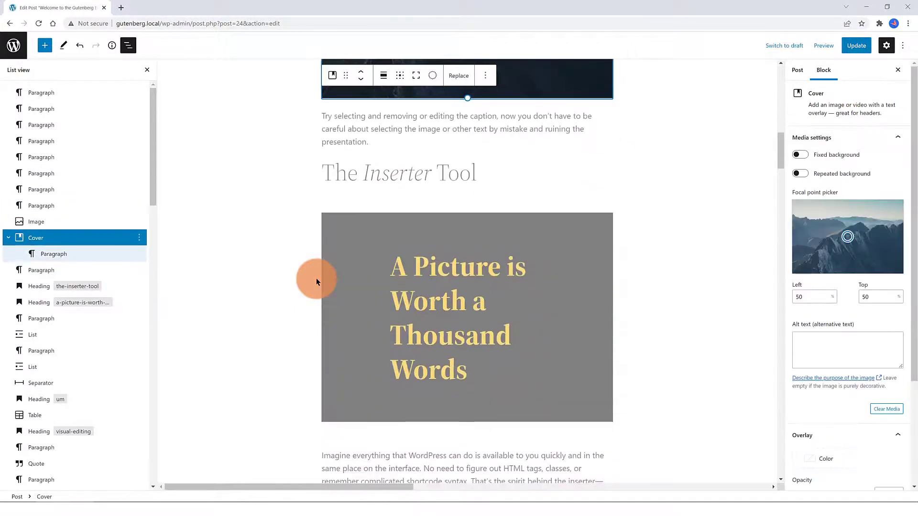
- Update the post and preview it in a new tab
scroll(281, 305, "up", 8)
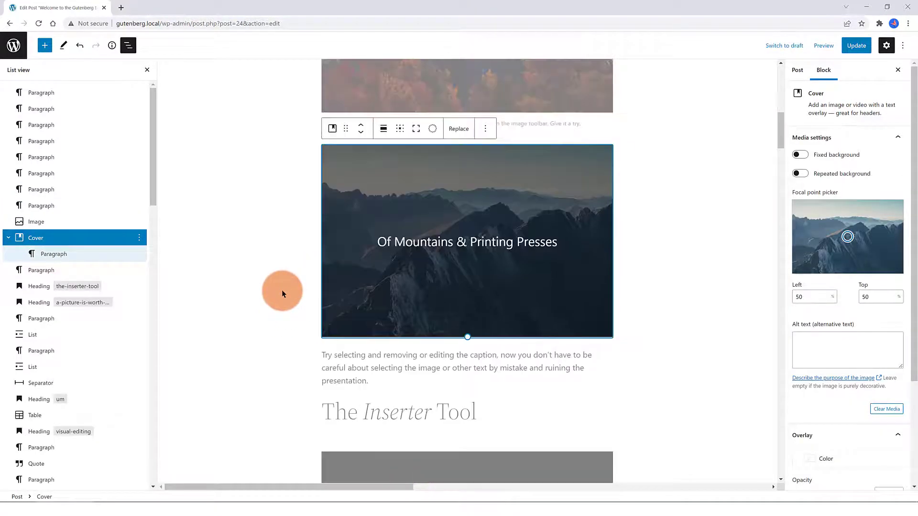
scroll(281, 294, "up", 8)
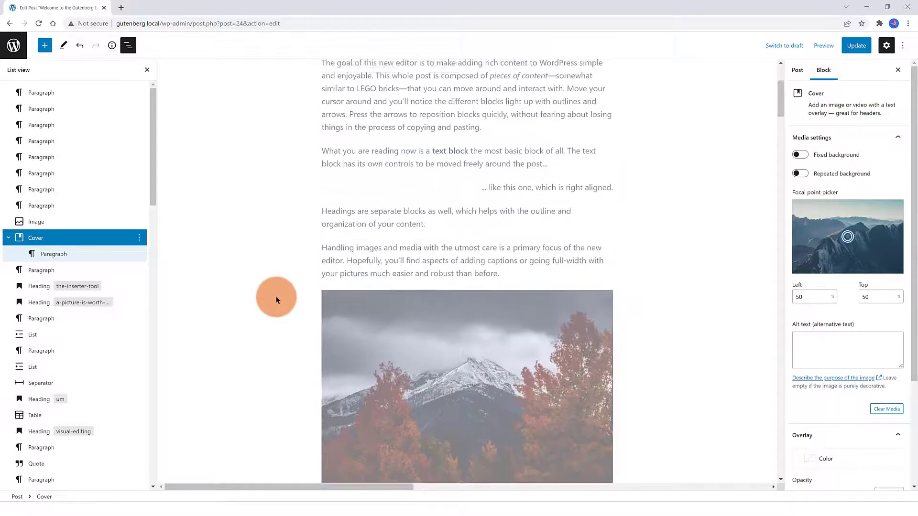
left_click(857, 46)
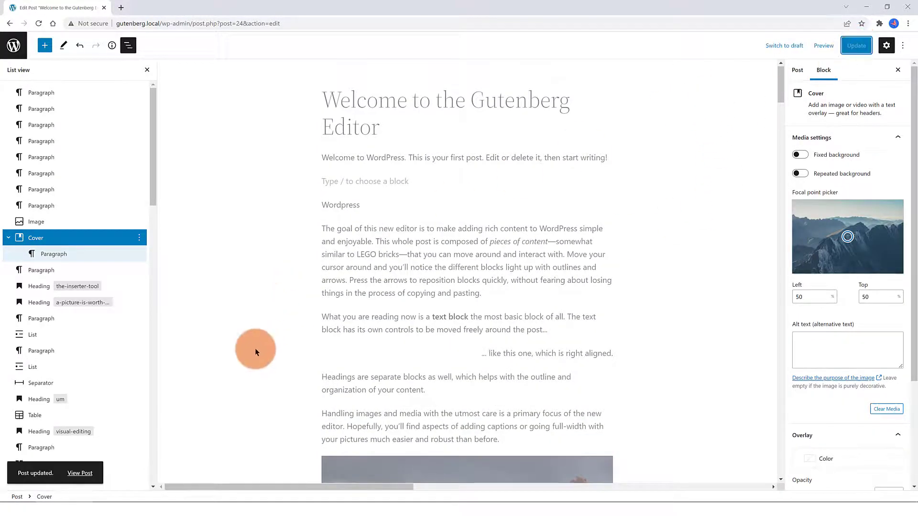
left_click(824, 46)
left_click(758, 126)
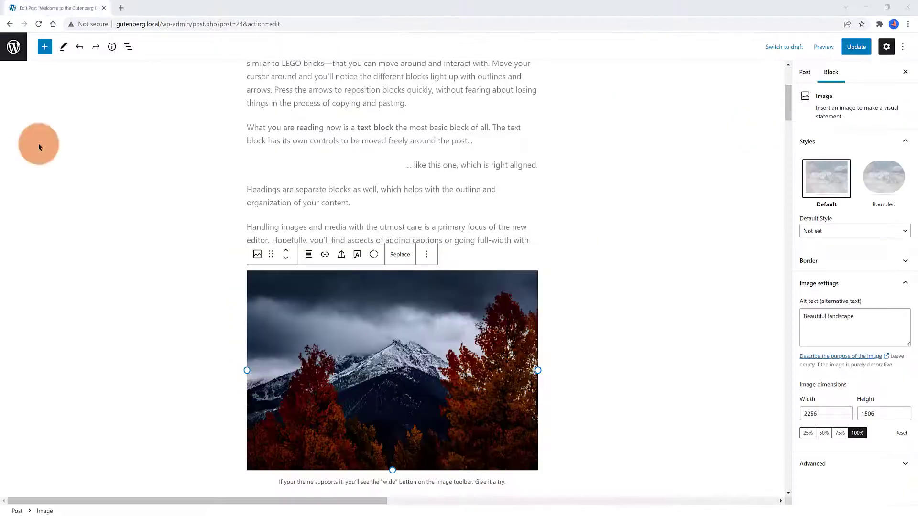
- Drag the Lorem Ipsum heading above the autumn mountain image in List view
left_click(128, 46)
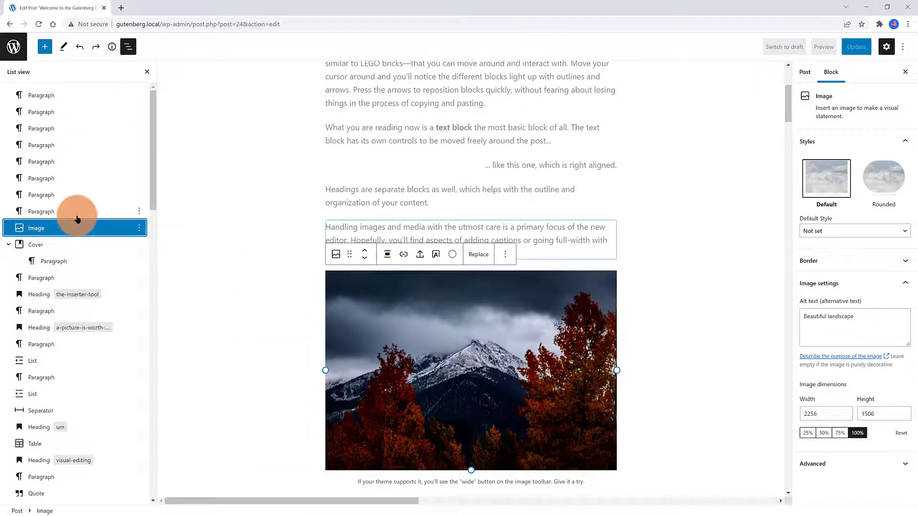
scroll(53, 212, "down", 3)
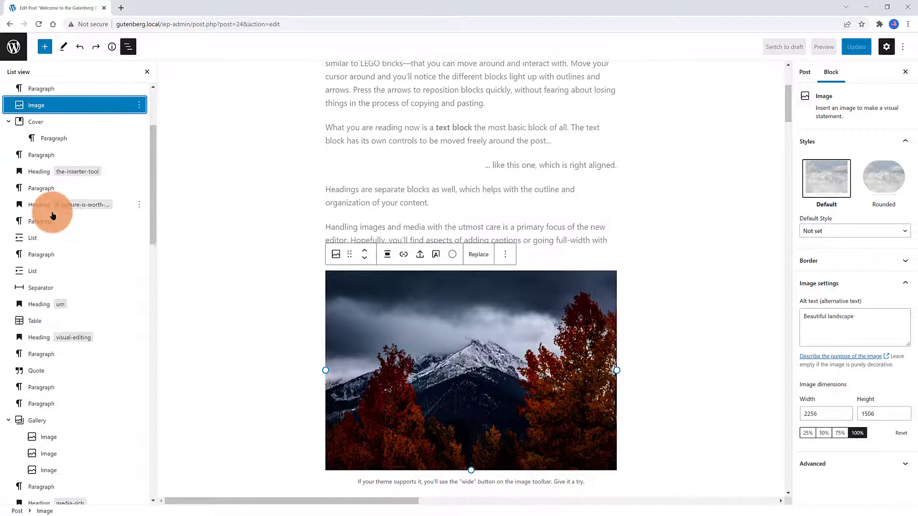
left_click(26, 305)
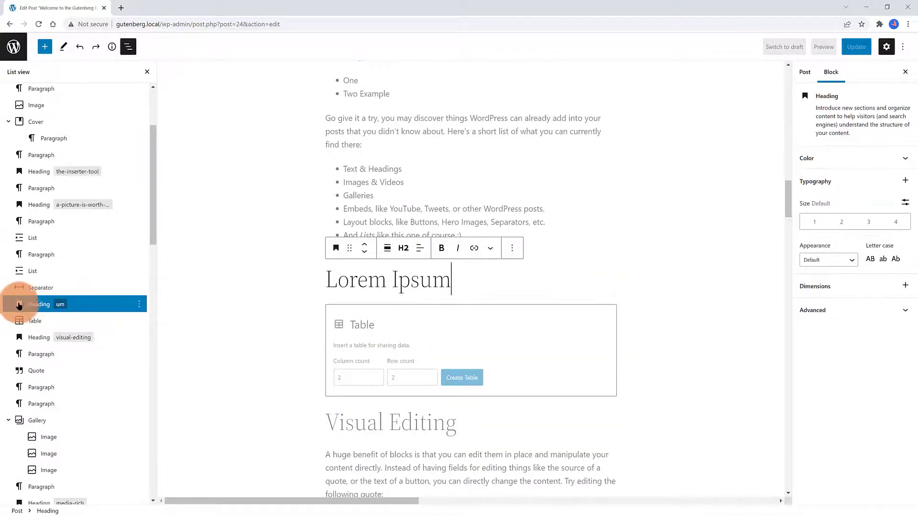
left_click_drag(20, 305, 17, 225)
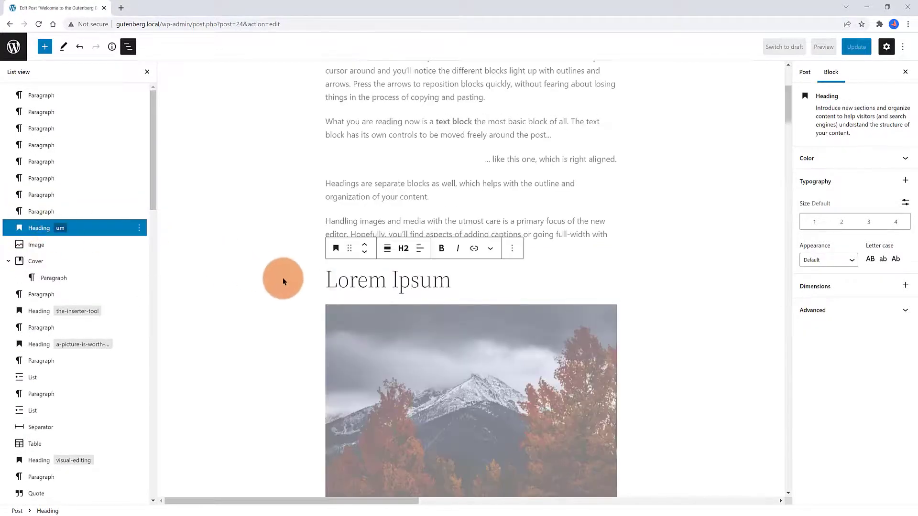
- Place the 'Go give it a try' paragraph above Lorem Ipsum and update the post
scroll(96, 228, "down", 1)
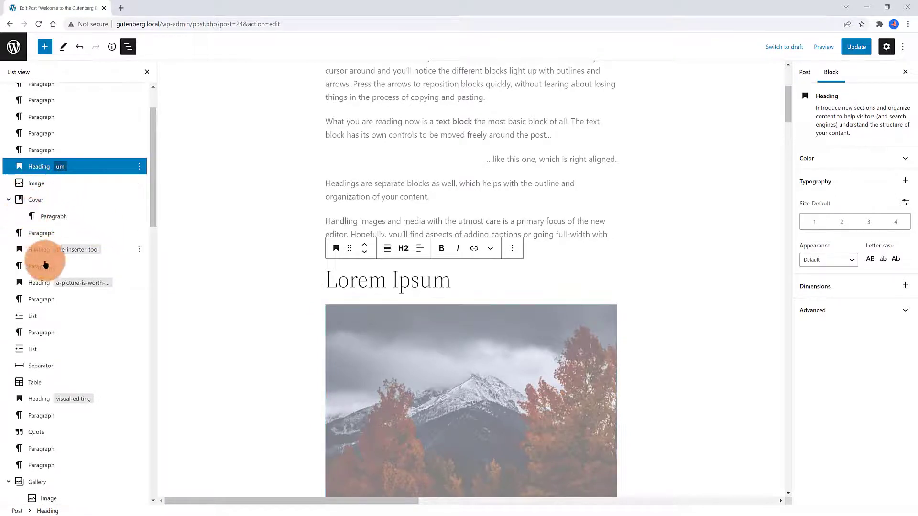
scroll(37, 263, "down", 1)
left_click_drag(43, 272, 357, 262)
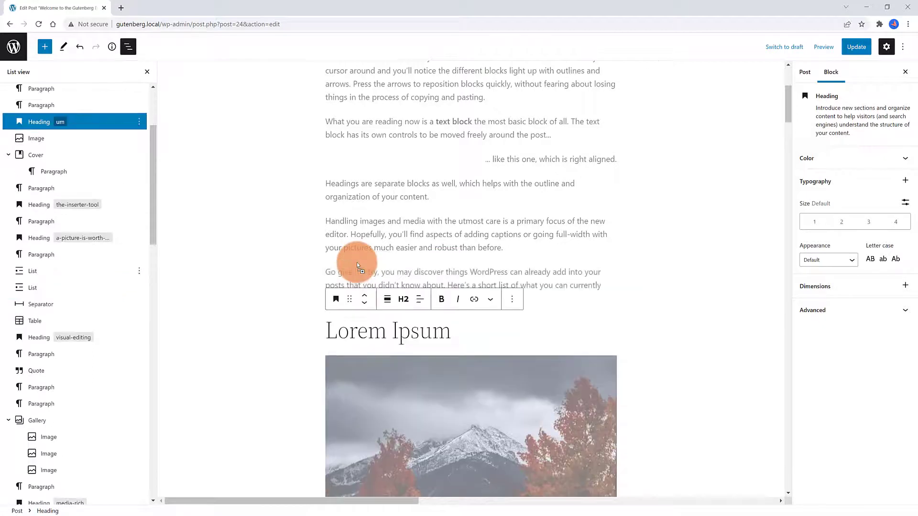
left_click(268, 283)
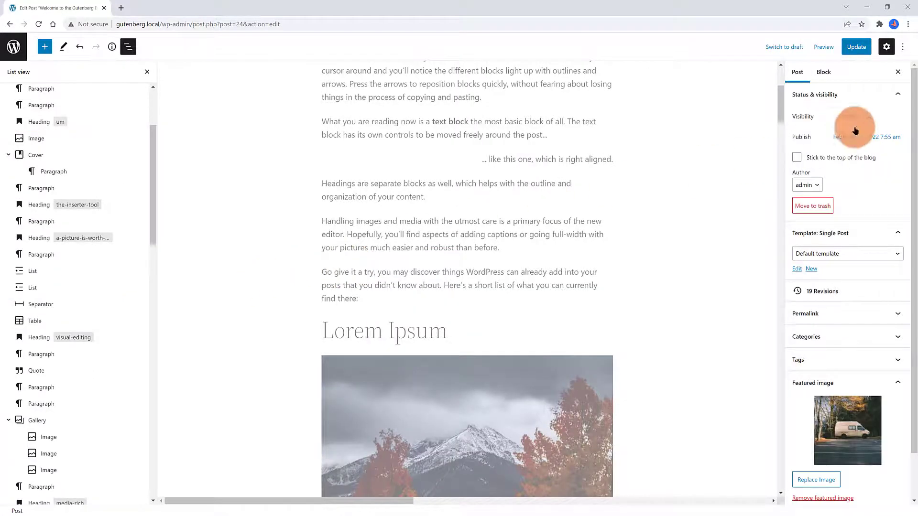
left_click(852, 46)
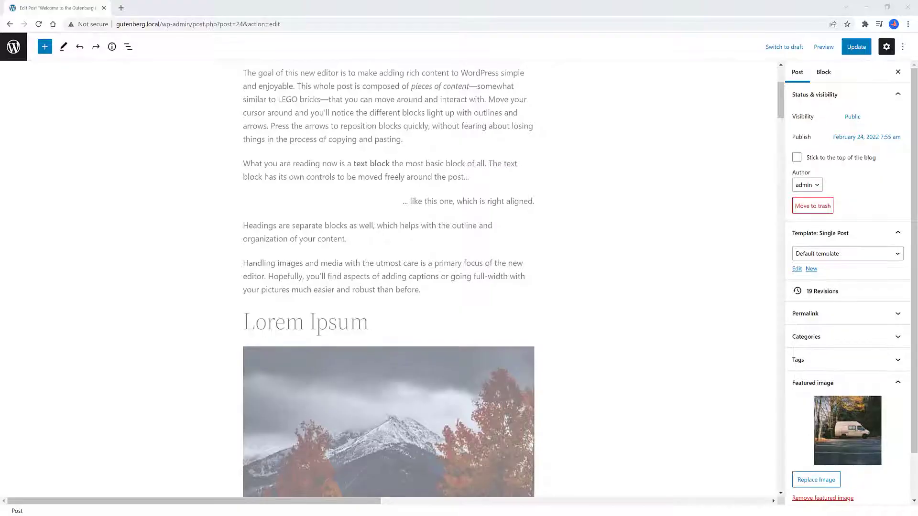
- From the inserter's Patterns tab, pick the Text category, then launch the patterns explorer
left_click(45, 47)
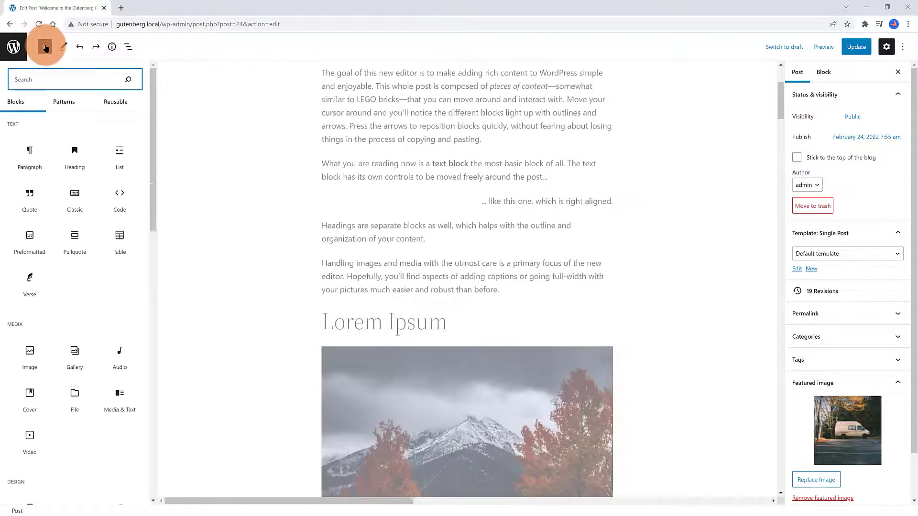
left_click(68, 103)
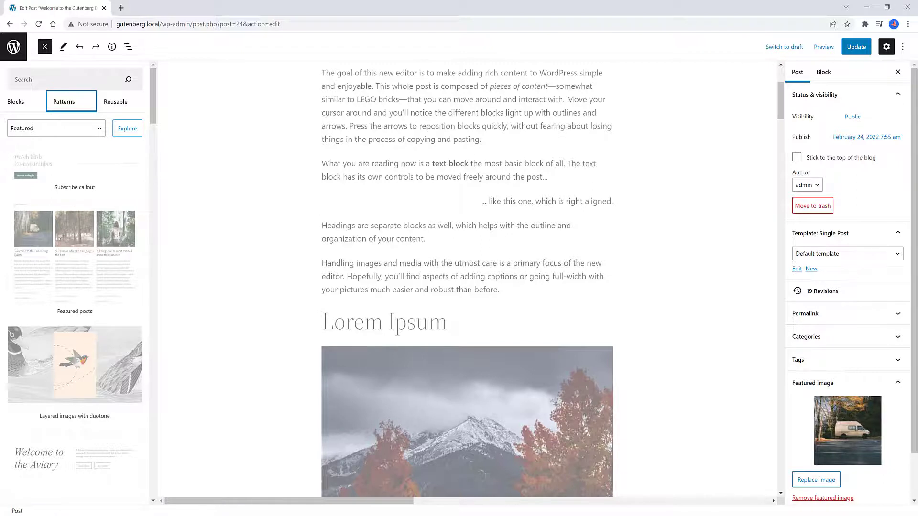
left_click(76, 128)
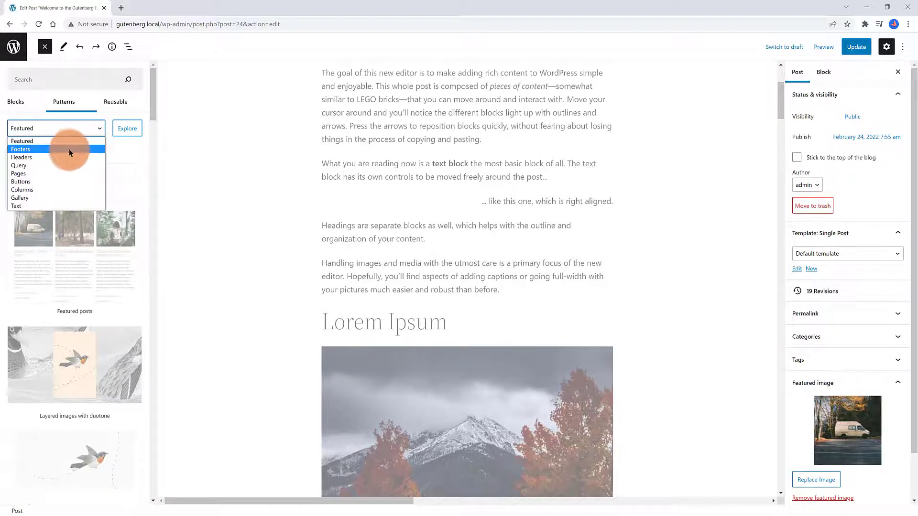
left_click_drag(69, 152, 66, 206)
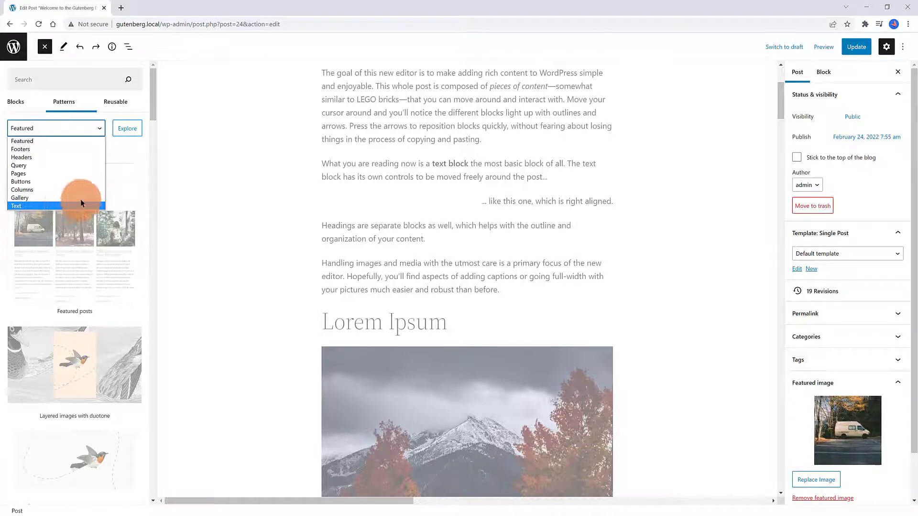
left_click(130, 129)
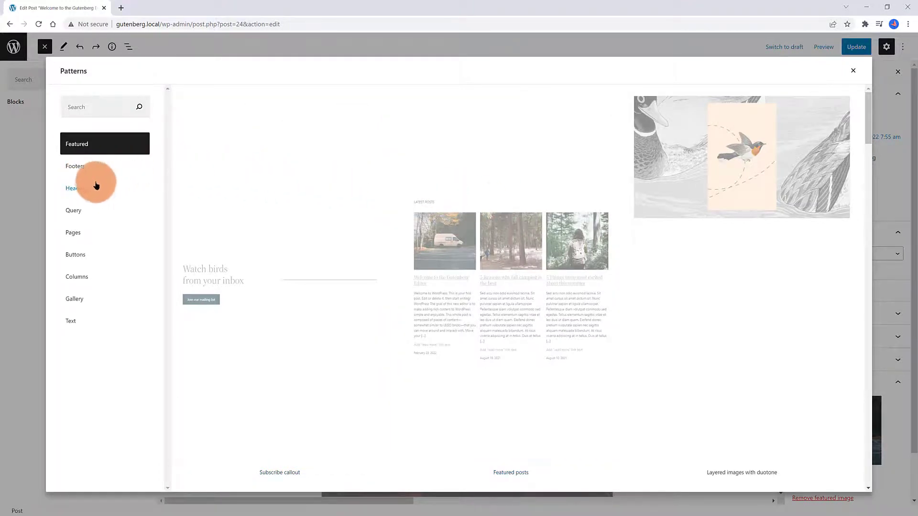
- Insert the Pricing table pattern from the Columns category
left_click(86, 277)
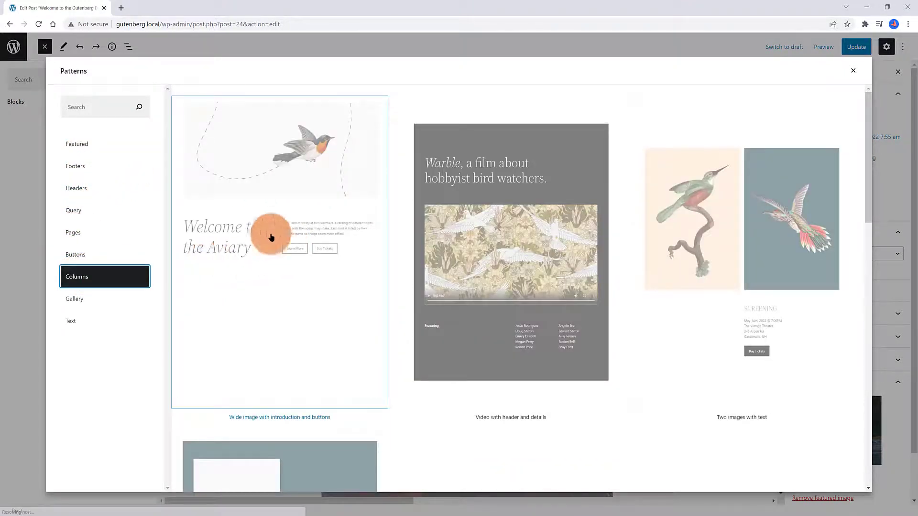
scroll(422, 210, "down", 10)
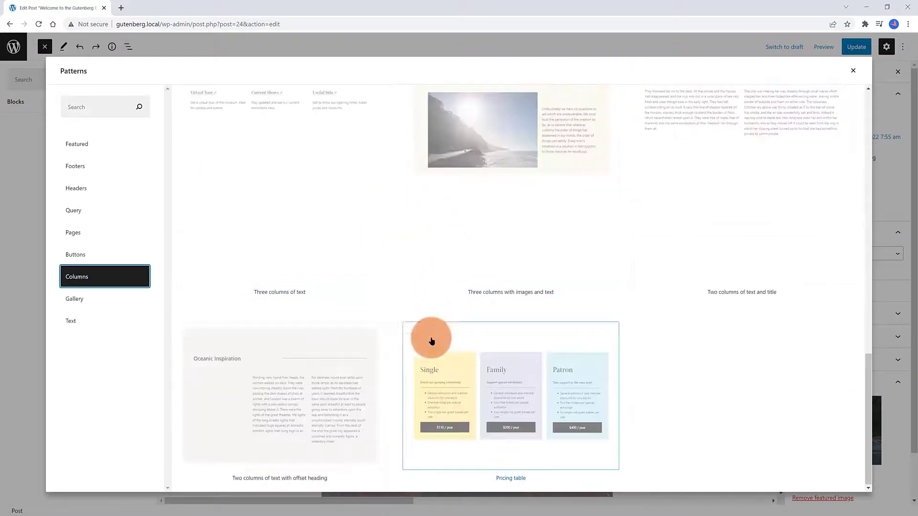
left_click(426, 329)
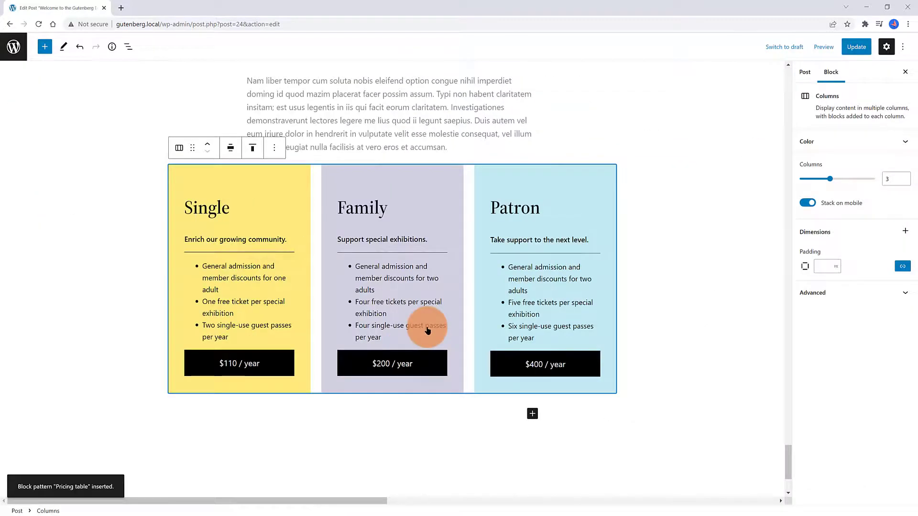
- Center-align the Single heading, selected through List view
key("shift+alt+o")
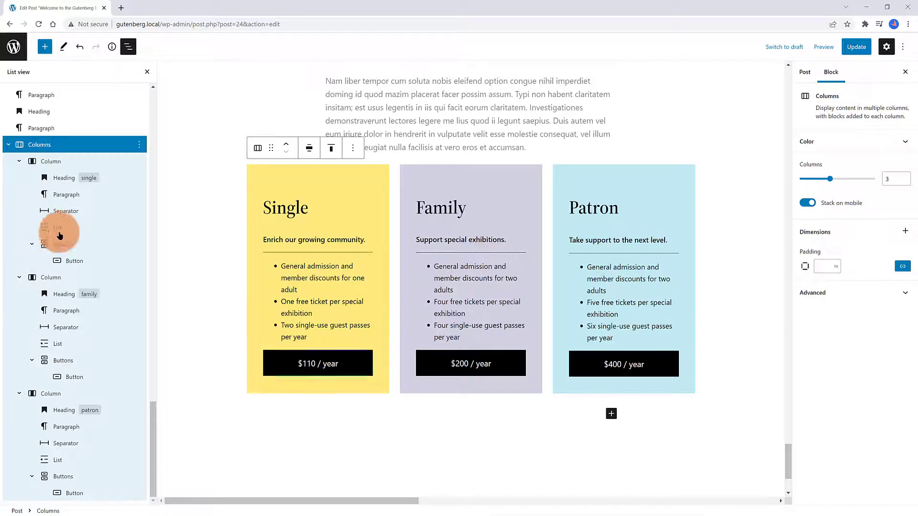
left_click(70, 180)
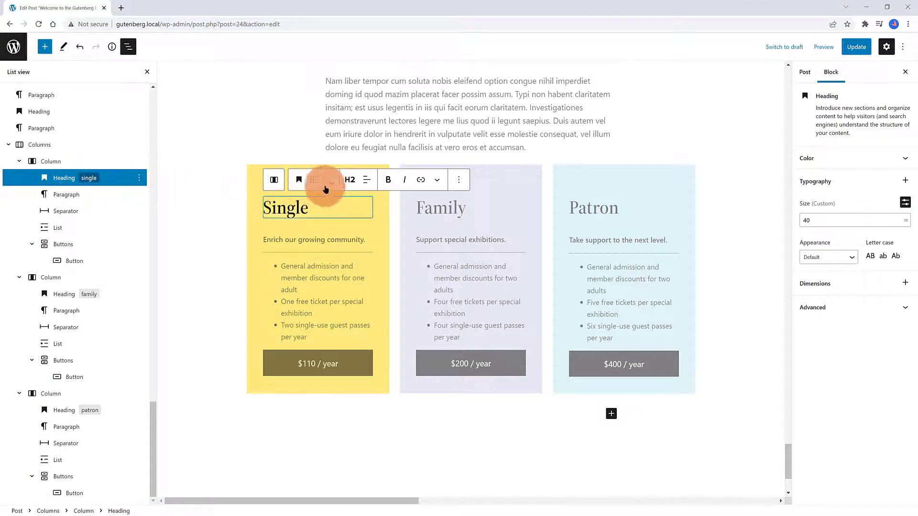
left_click(350, 179)
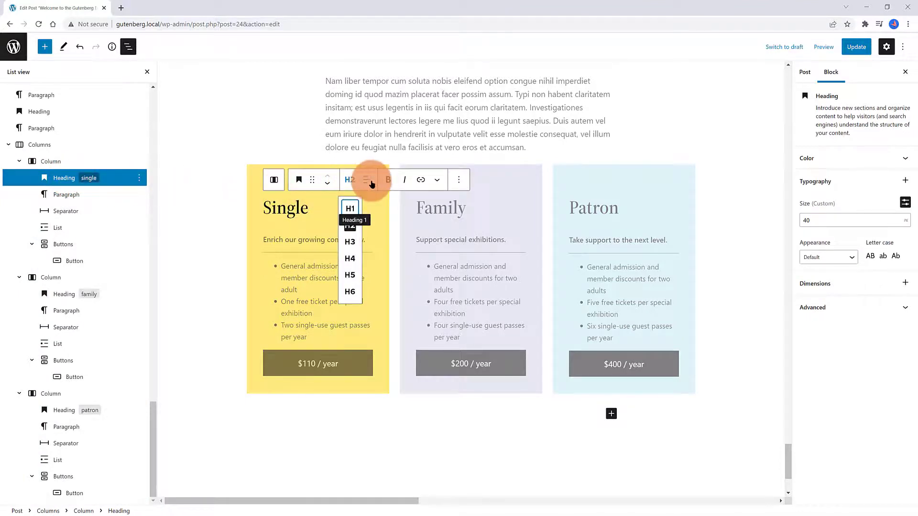
left_click(367, 181)
left_click(390, 225)
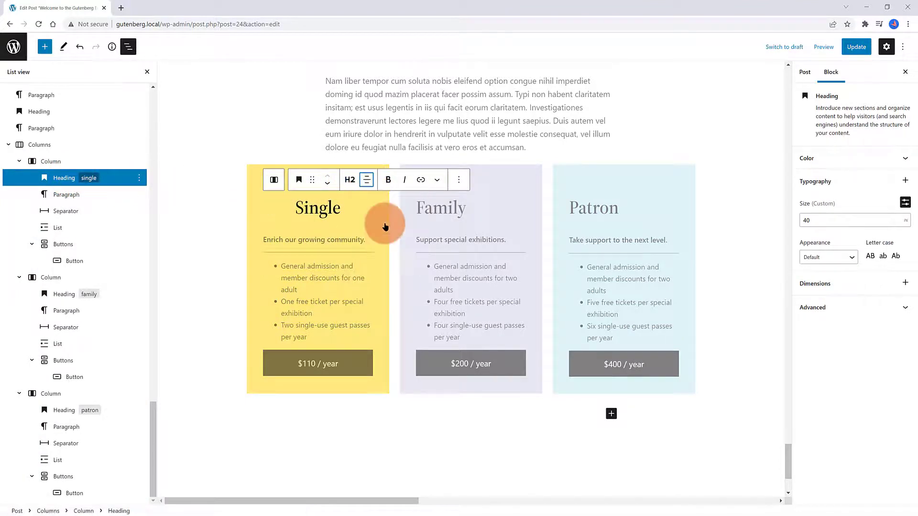
- Give the Single column a pale cyan blue background
left_click(255, 193)
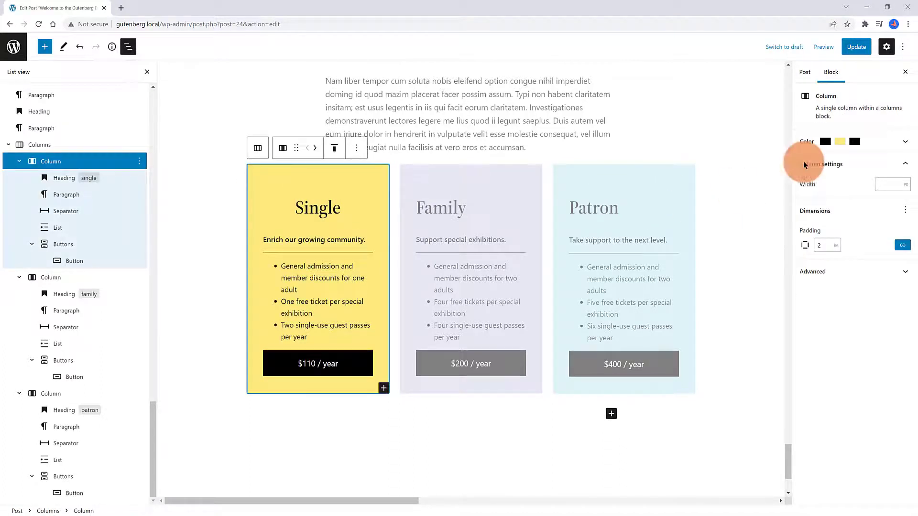
left_click(843, 144)
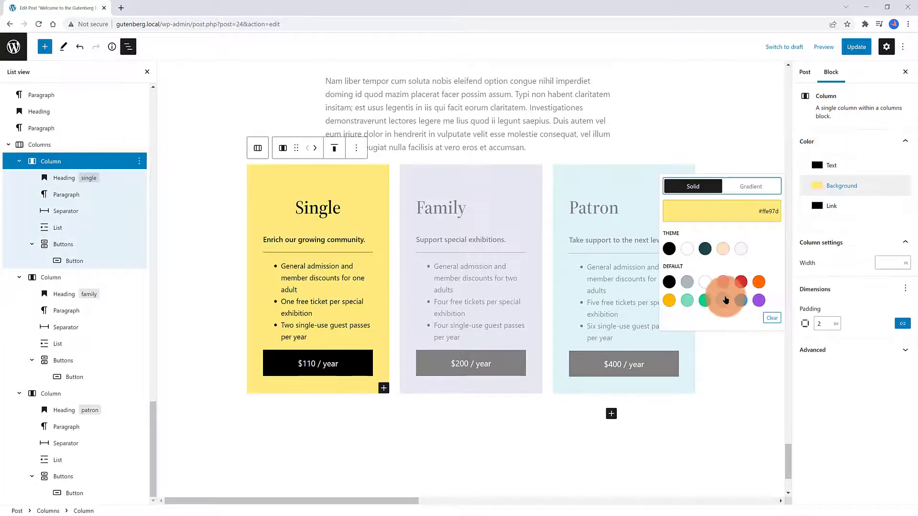
left_click(723, 300)
left_click(726, 134)
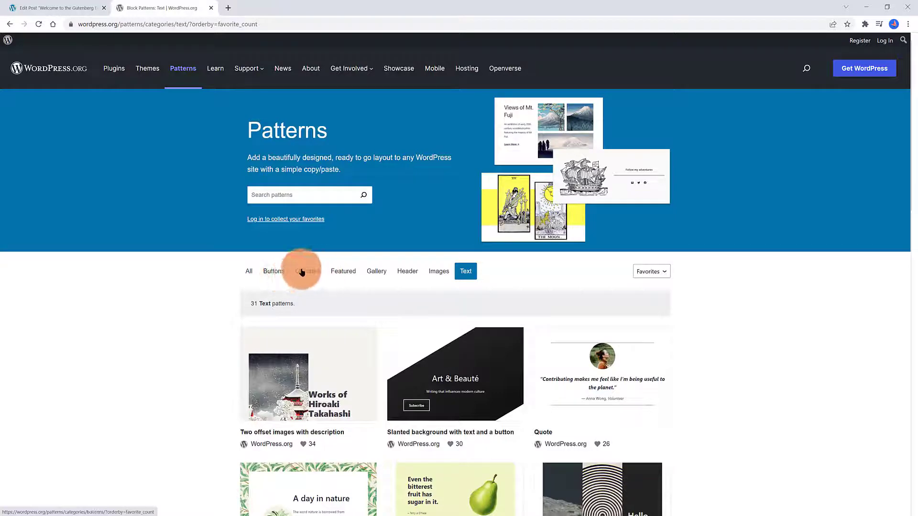
- Copy the Partner logos pattern from the directory's All list sorted by Newest
left_click(249, 272)
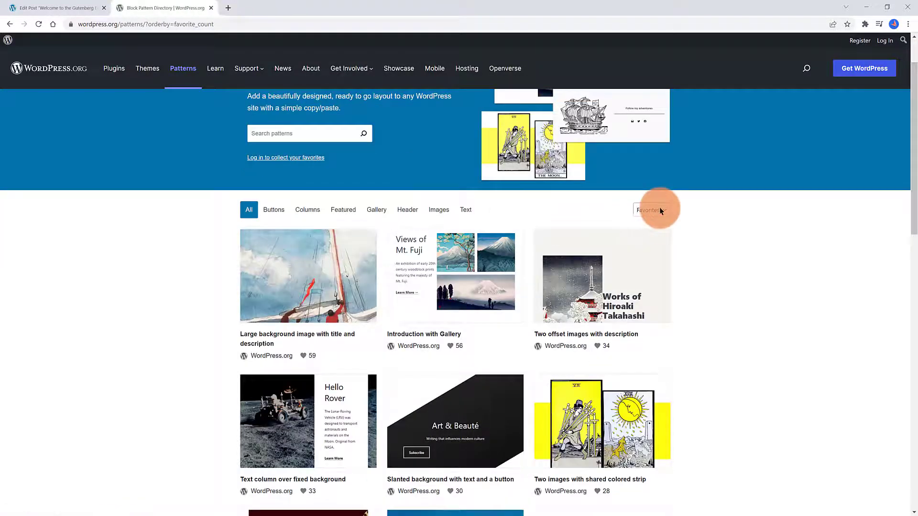
left_click(648, 221)
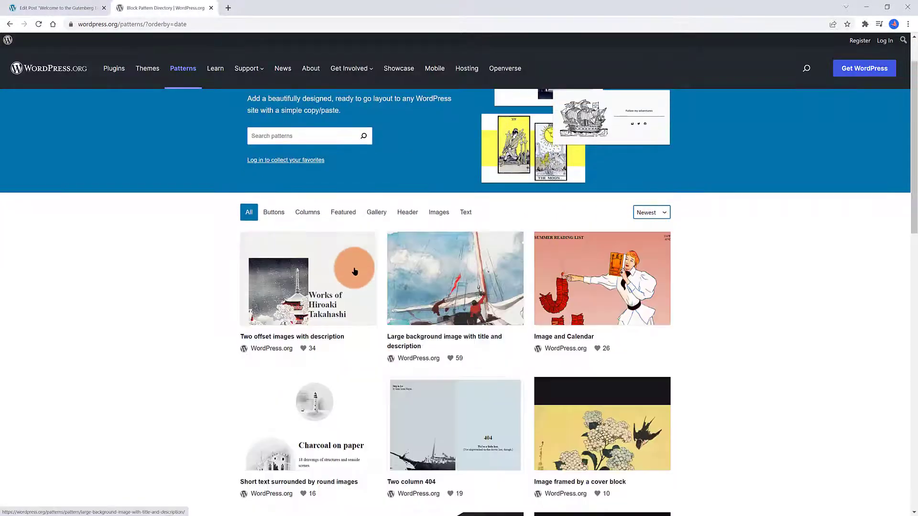
scroll(218, 341, "down", 12)
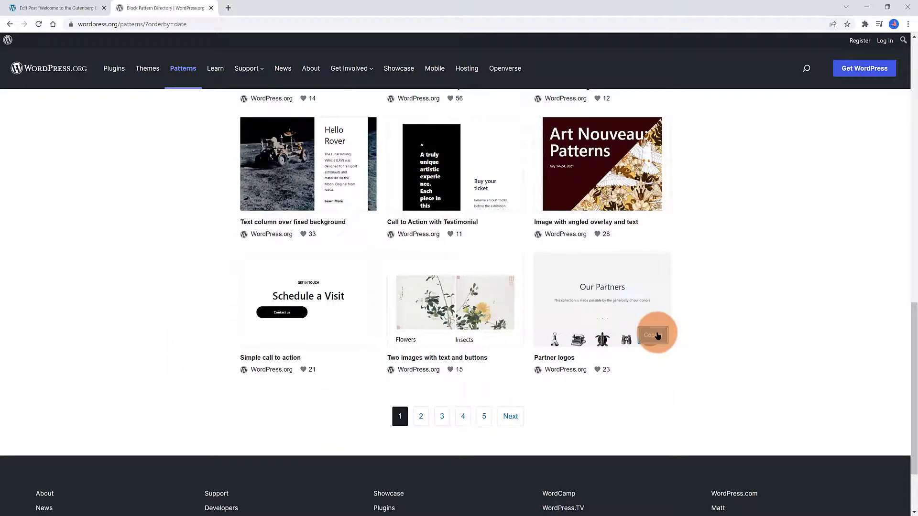
left_click(657, 336)
- Back in the editor, add an empty block below the pricing table
left_click(60, 7)
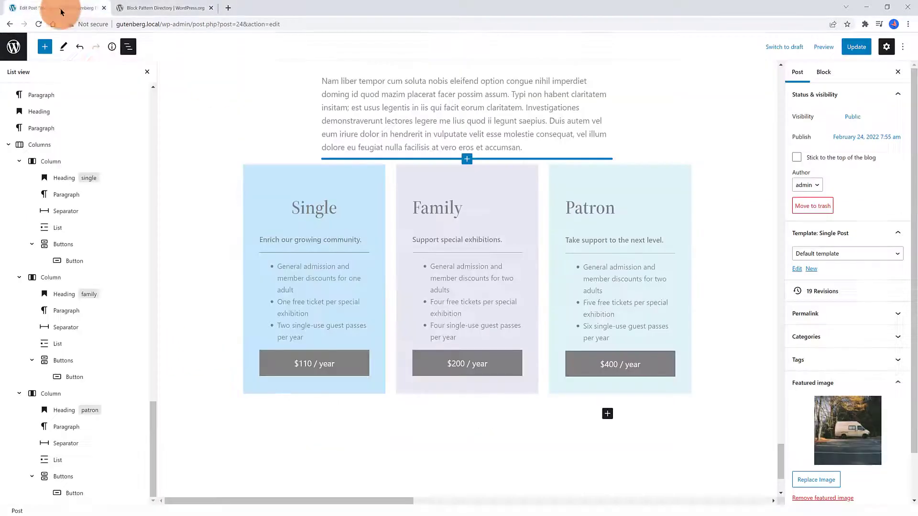
scroll(197, 368, "down", 3)
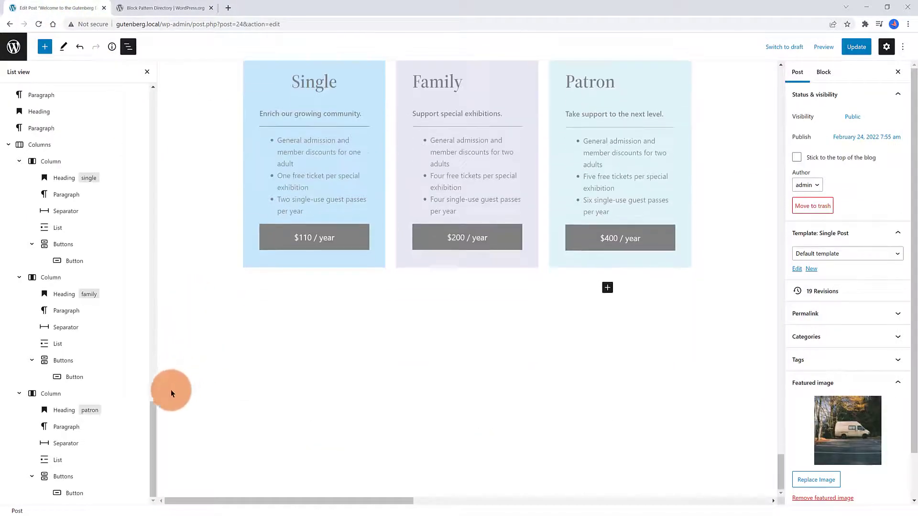
left_click(605, 293)
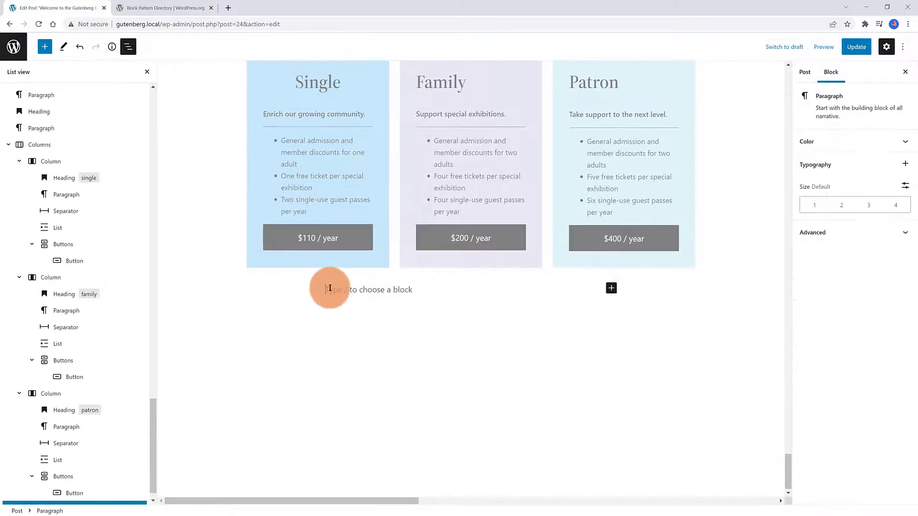
- Paste the Partner logos pattern and select its whole Our Partners group
key("ctrl+v")
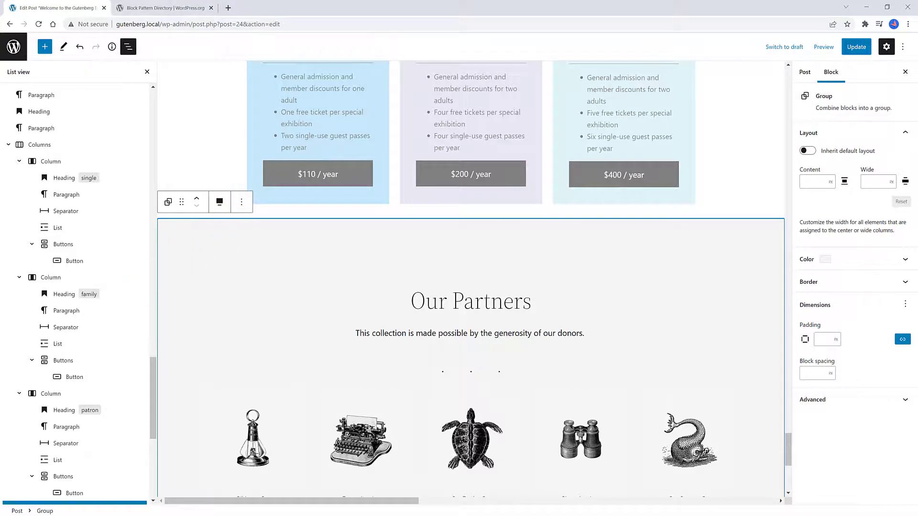
left_click(163, 237)
left_click(166, 228)
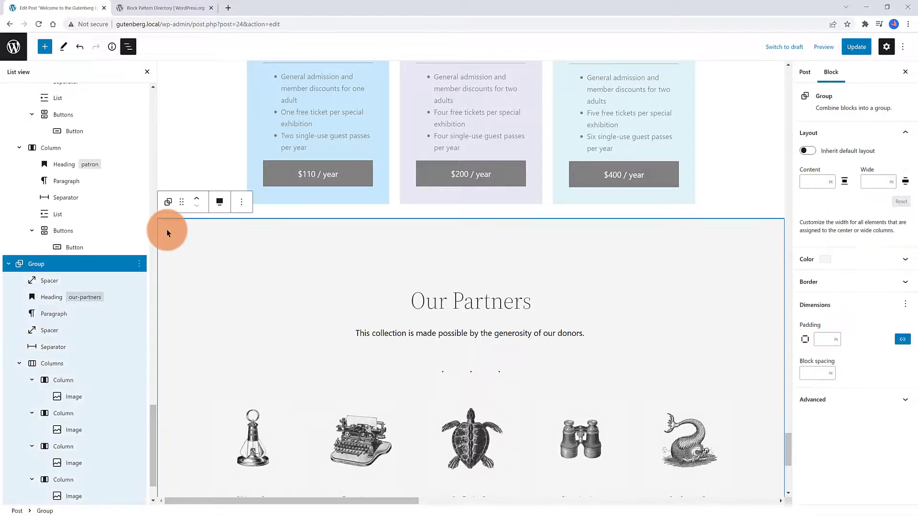
left_click(17, 264)
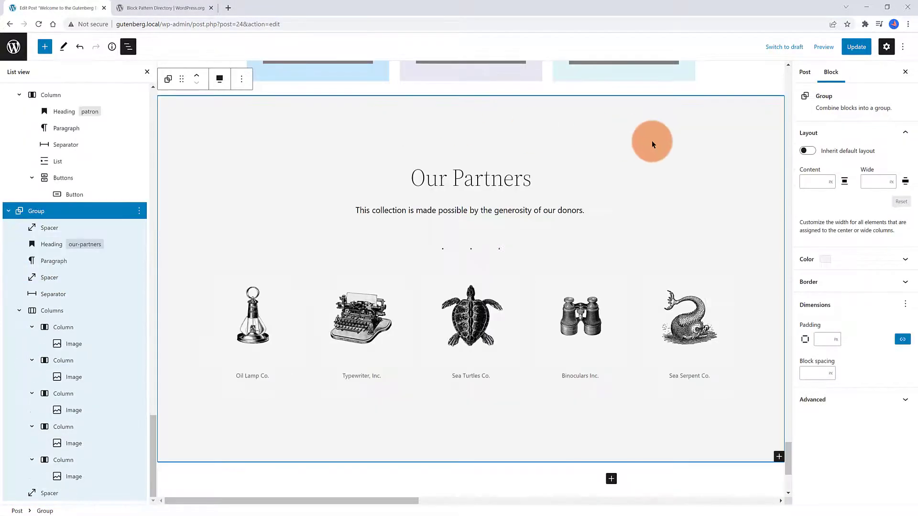
- Set the Our Partners group background to the yellow default swatch
left_click(822, 259)
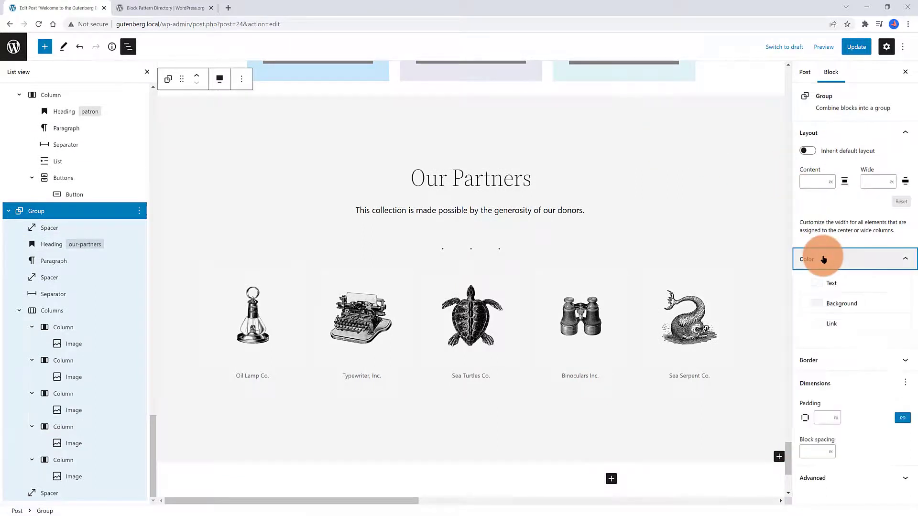
left_click(816, 303)
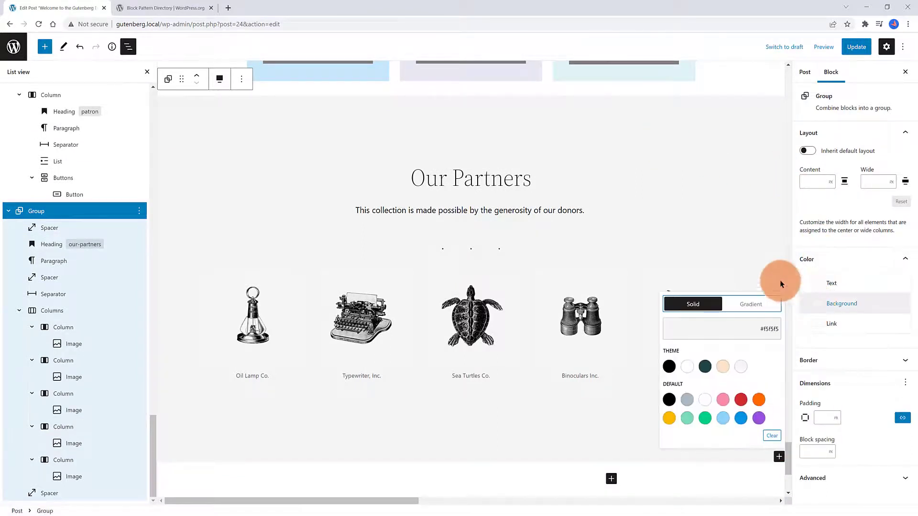
left_click(669, 419)
left_click(747, 137)
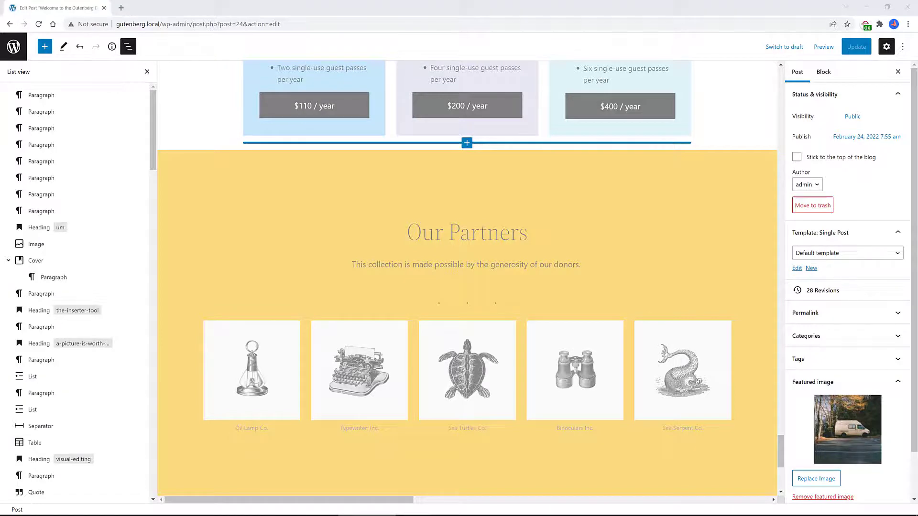
- Scroll down past the yellow Our Partners section to the space below it
scroll(303, 231, "down", 1)
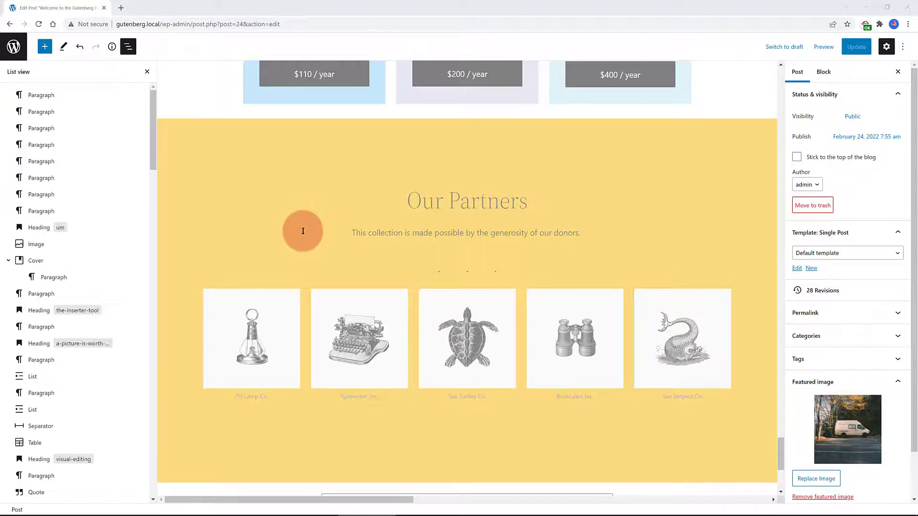
scroll(302, 231, "down", 5)
- Add a single-column Columns block containing a Media & Text block with a photo
left_click(467, 260)
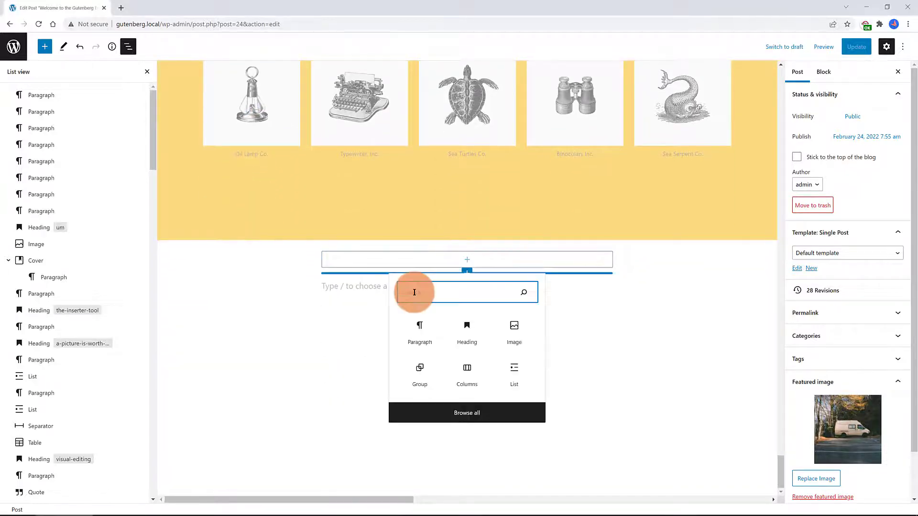
left_click(467, 368)
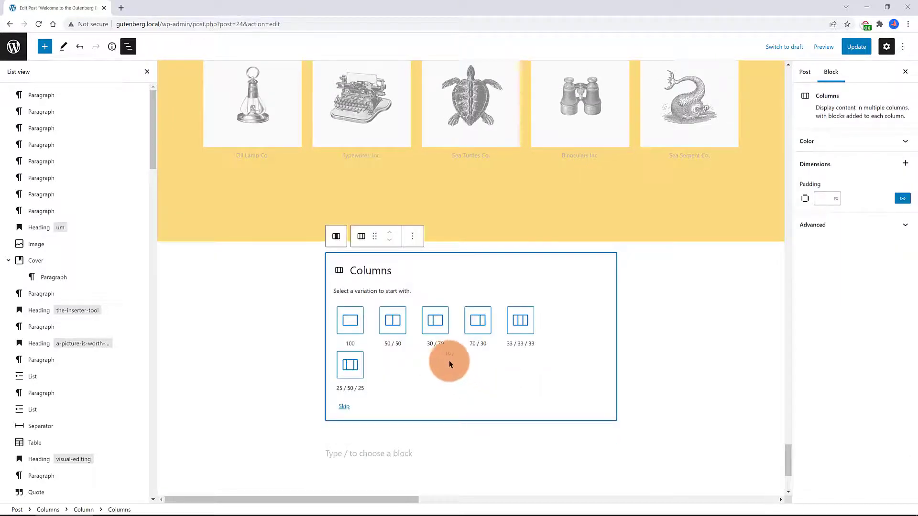
left_click(353, 329)
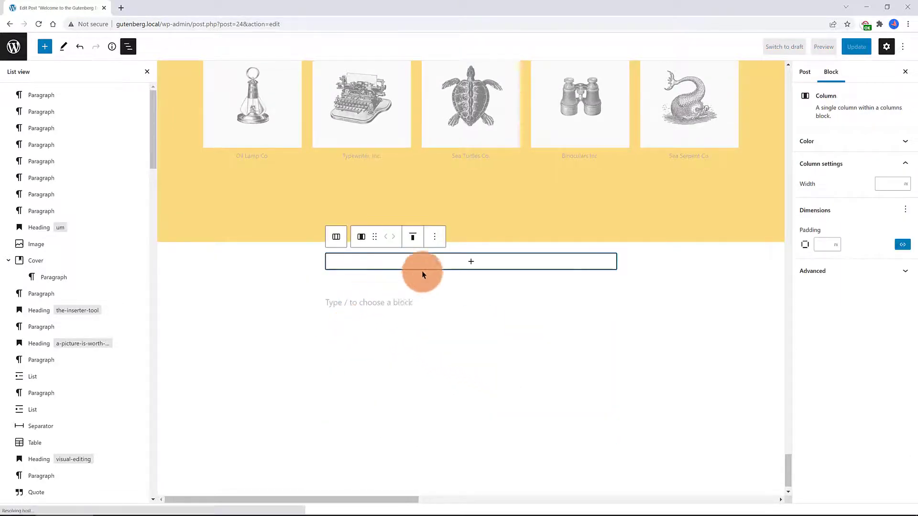
left_click(468, 262)
type("medi")
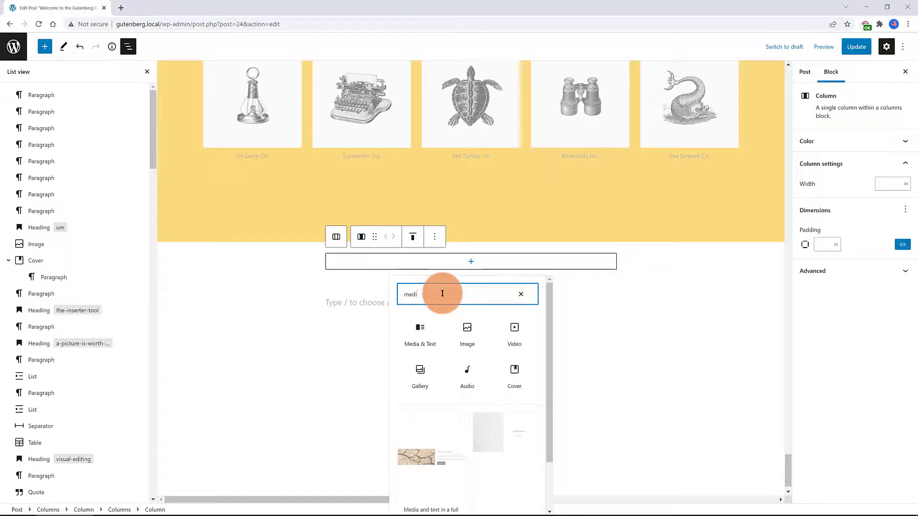
left_click(420, 329)
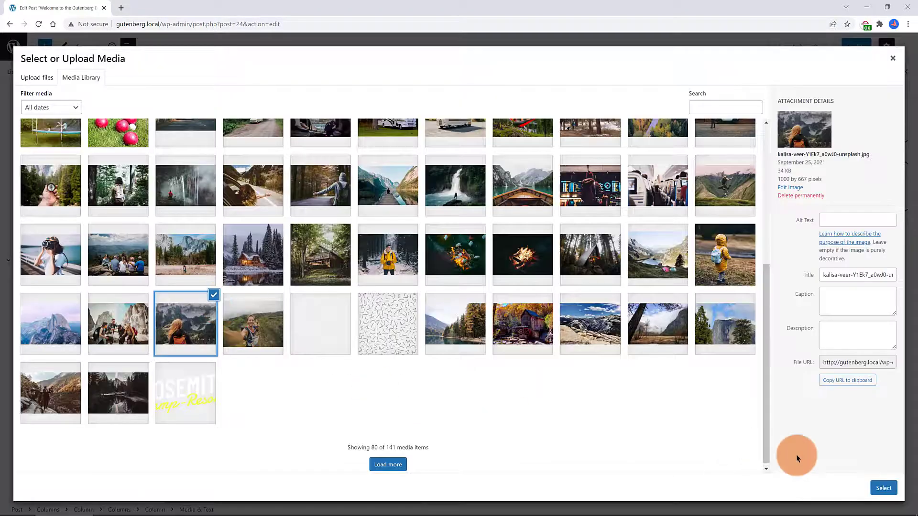
left_click(875, 490)
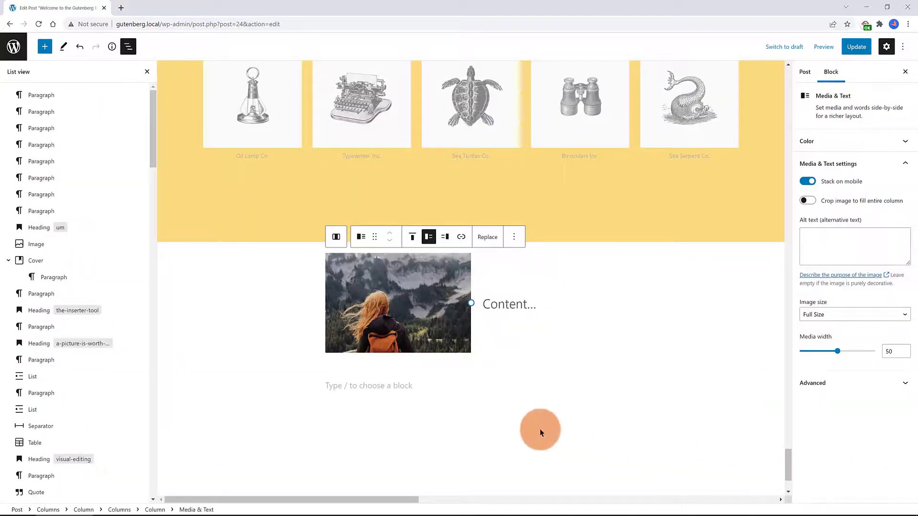
- Paste Lorem ipsum as Small text beside the photo and align it middle
left_click(518, 292)
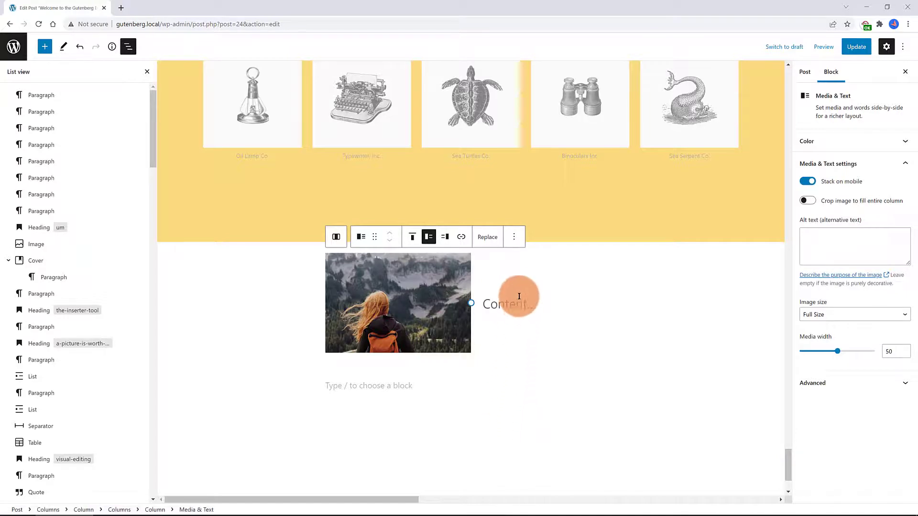
key("ctrl+v")
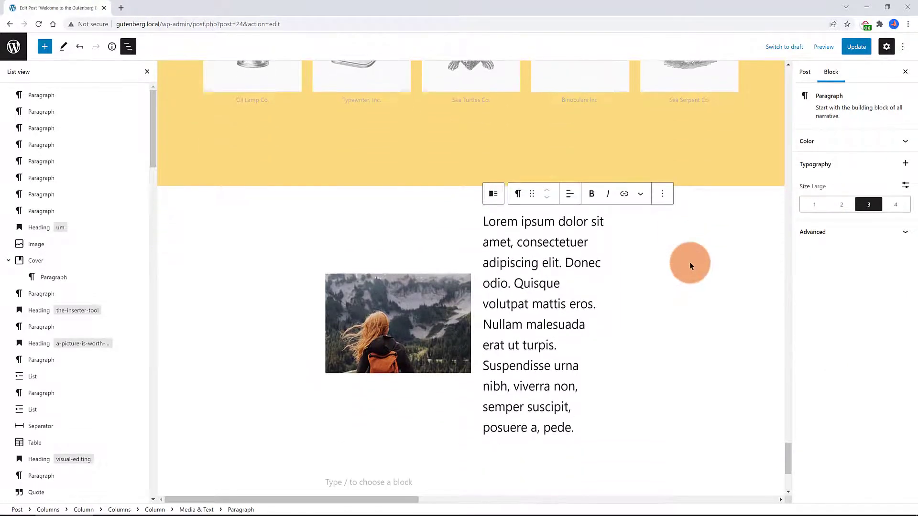
left_click(815, 205)
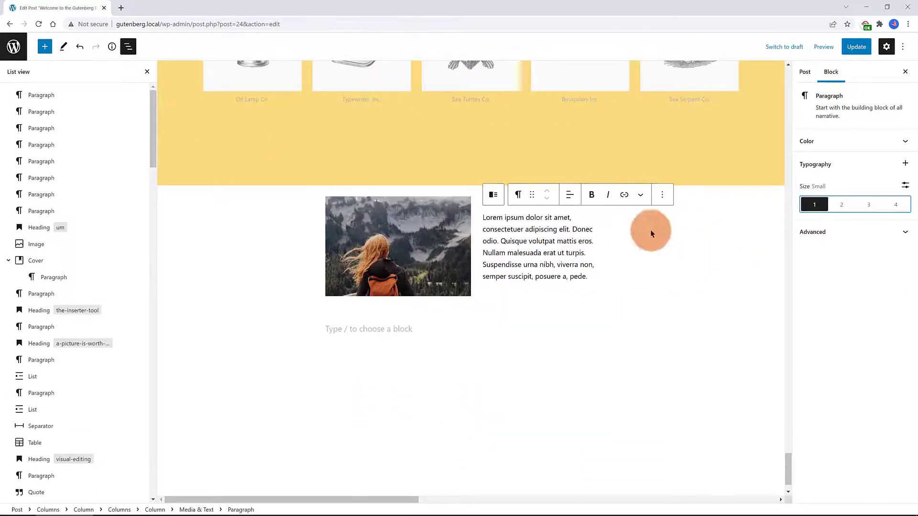
left_click(520, 207)
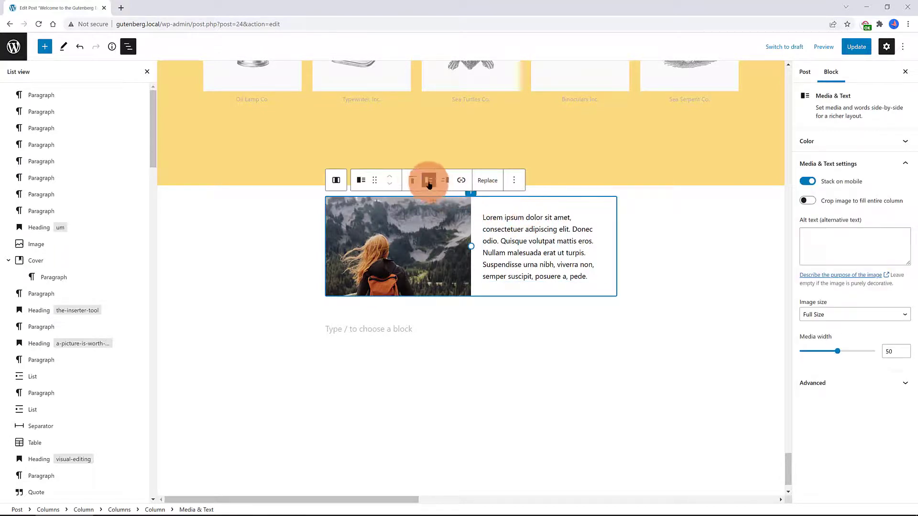
left_click(413, 181)
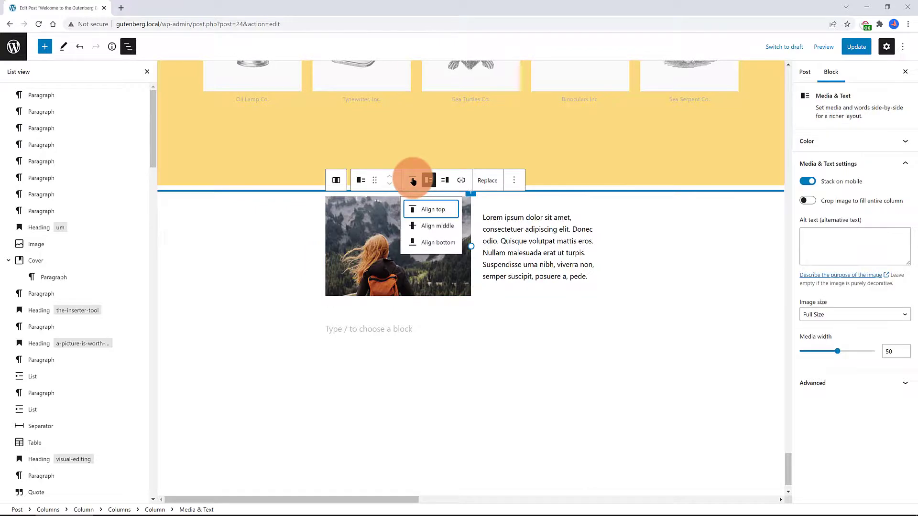
left_click(423, 225)
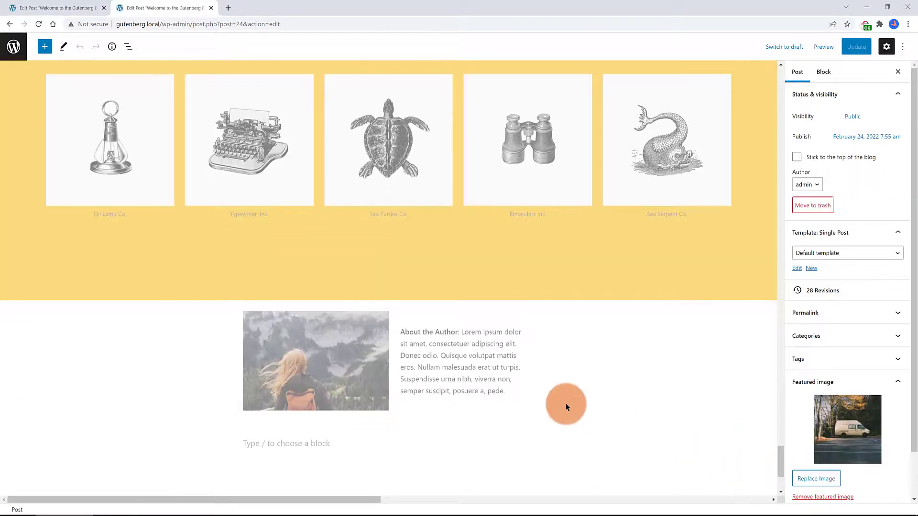
- Save the Columns block with the author photo and text as reusable block 'About the Author'
left_click(251, 308)
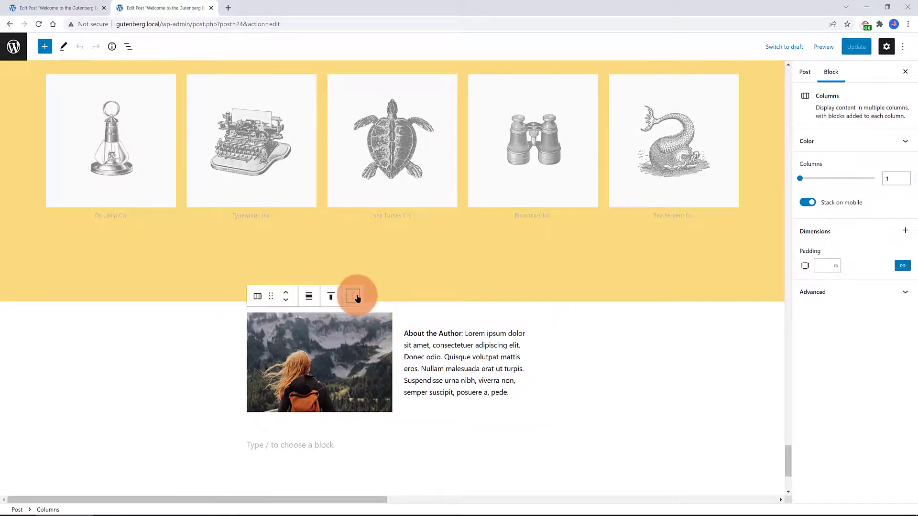
left_click(357, 298)
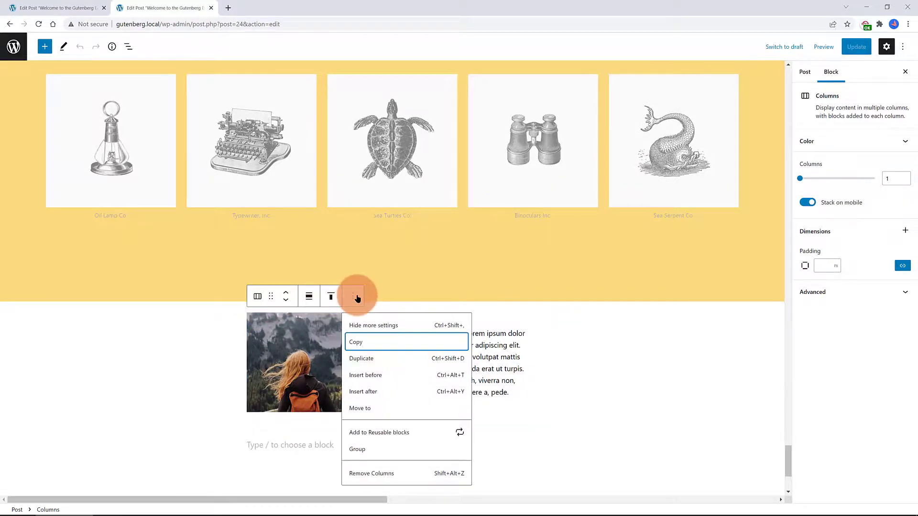
left_click(398, 433)
type("About the Author")
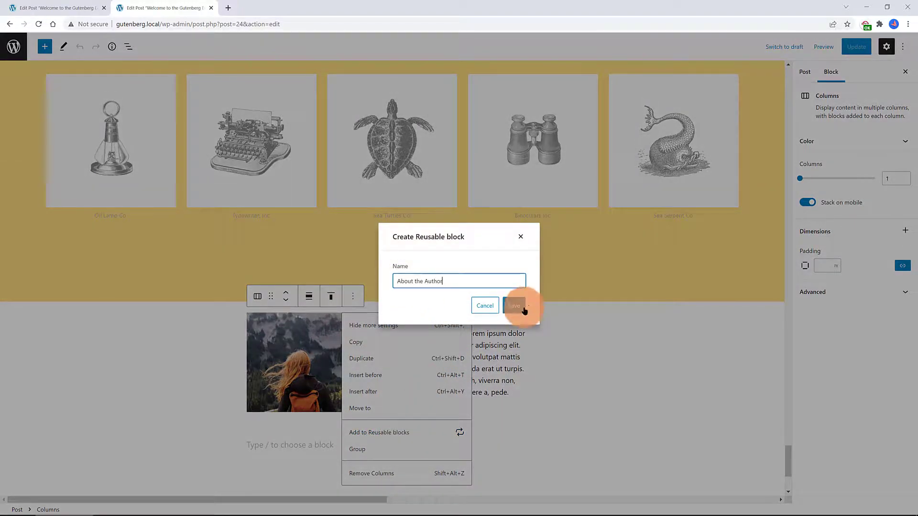
left_click(514, 305)
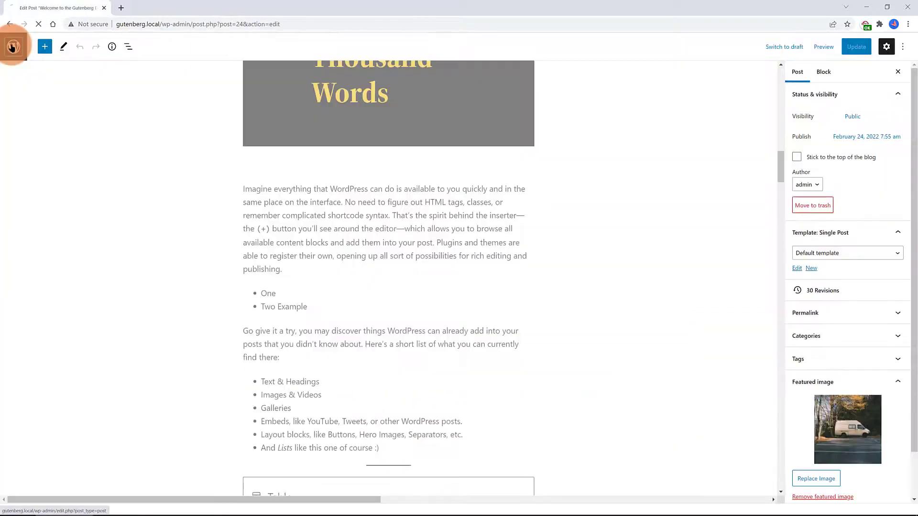
- Open the '5 Reasons why fall camping is the best' post from All Posts for editing
left_click(11, 46)
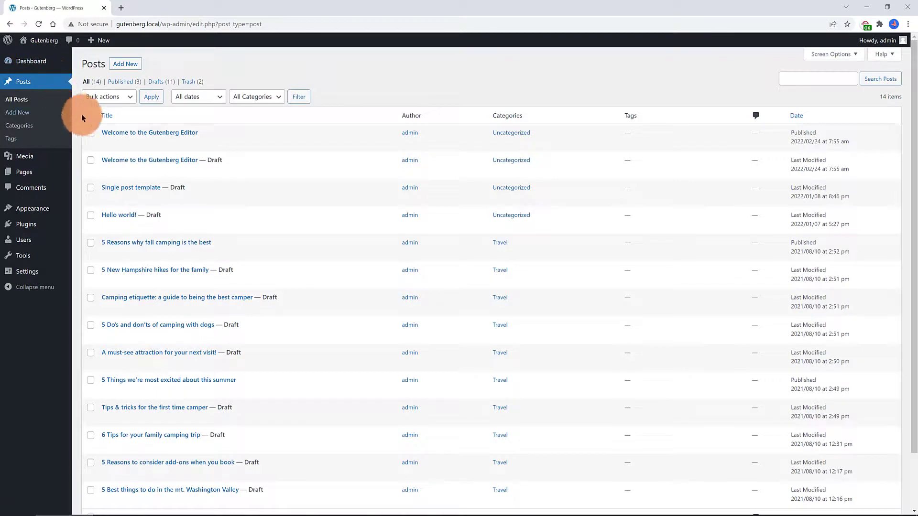
mouse_move(123, 162)
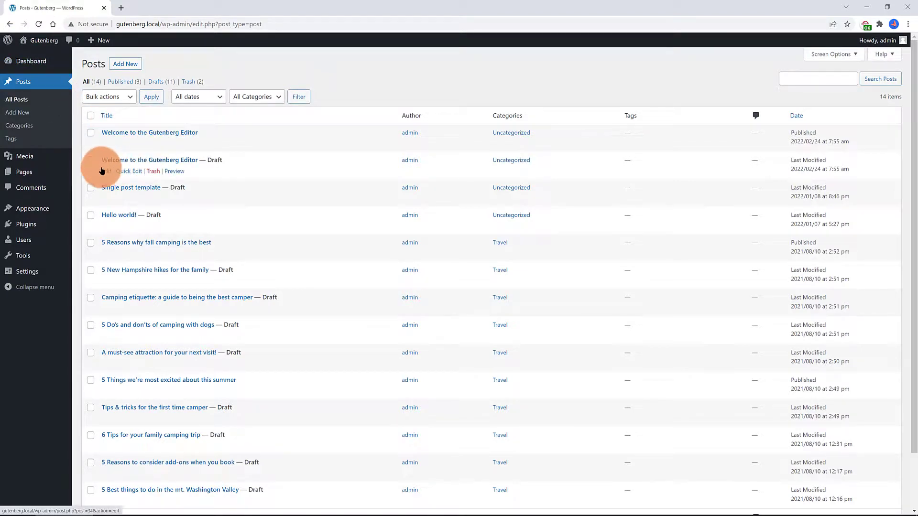
left_click(106, 251)
scroll(557, 178, "down", 8)
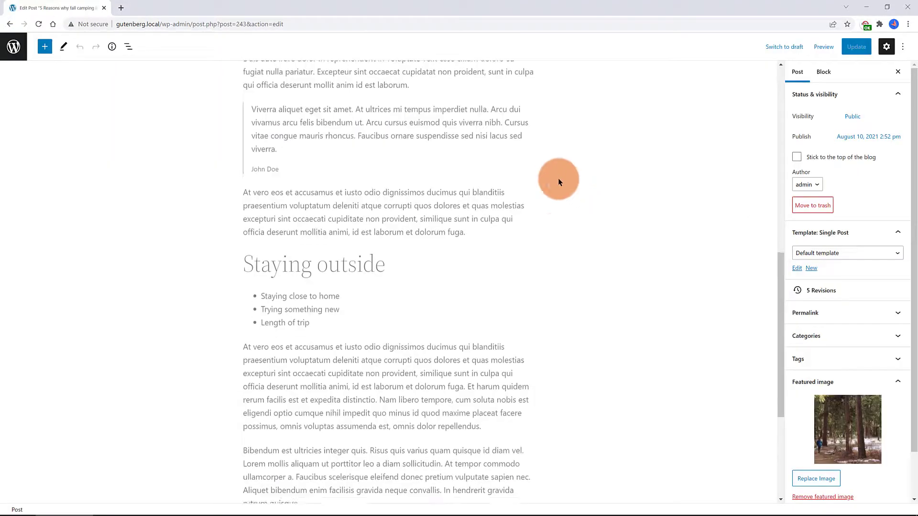
- Insert the About the Author reusable block after the post's last paragraph
left_click(264, 311)
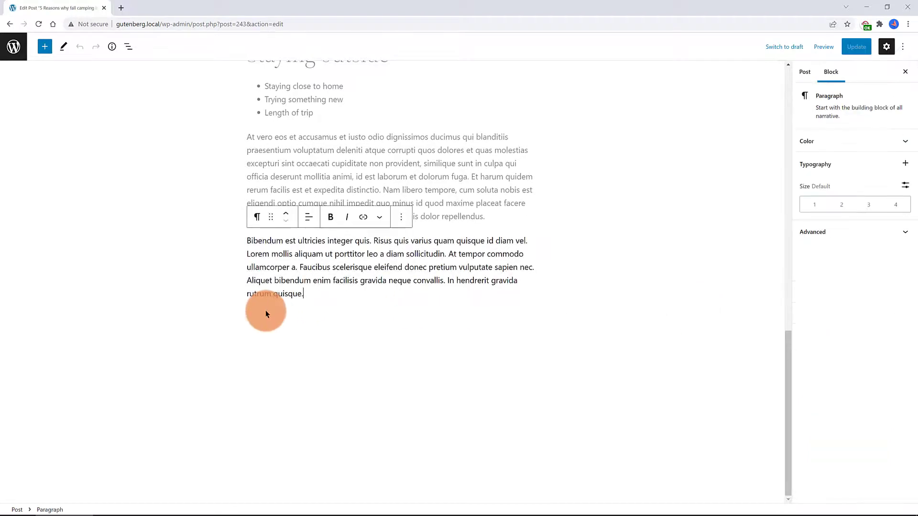
key("Return")
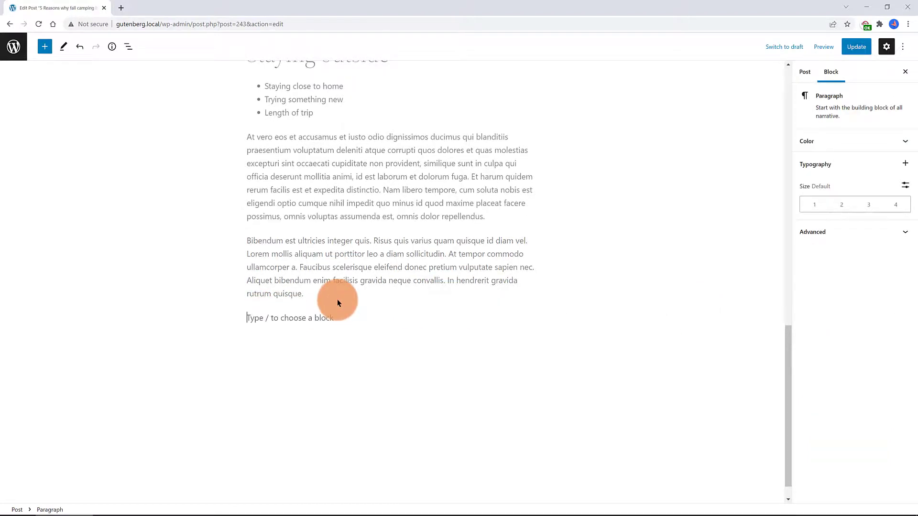
left_click(45, 46)
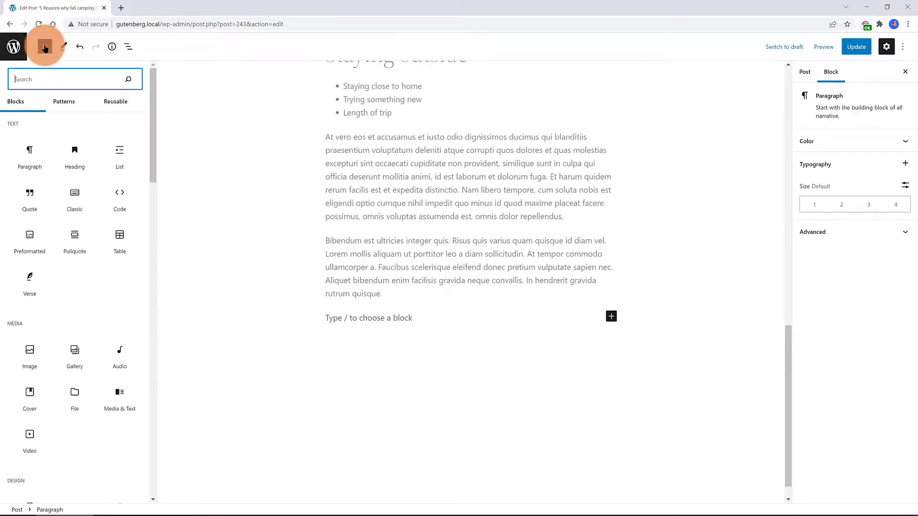
left_click(127, 102)
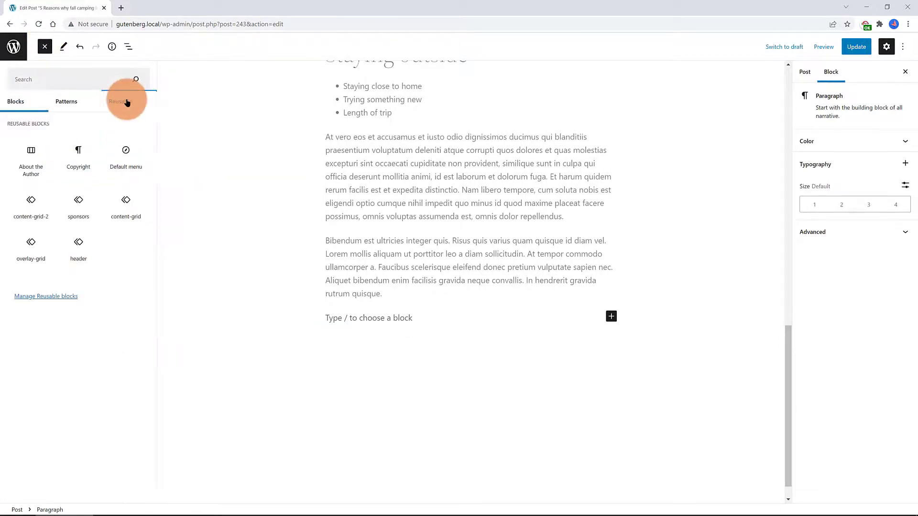
left_click(34, 151)
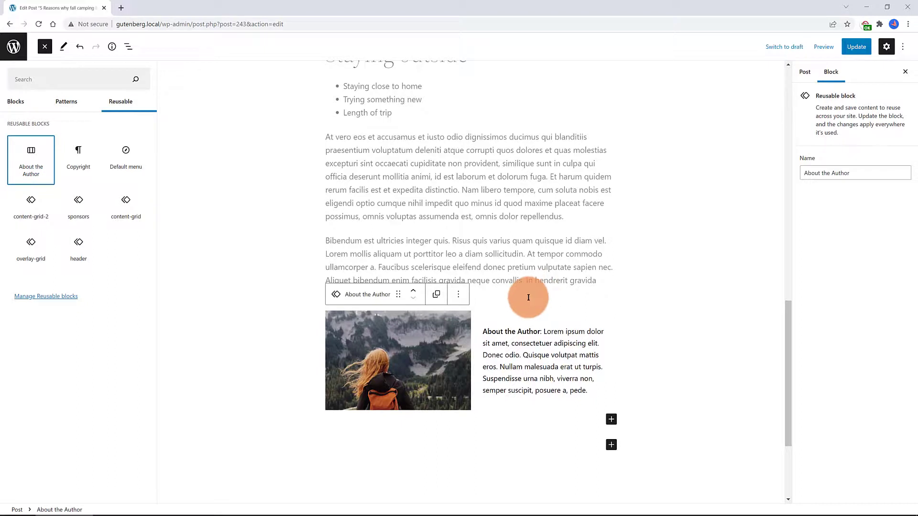
- Update and preview the fall camping post, then give the author paragraph a yellow #fcb900 background
left_click(857, 48)
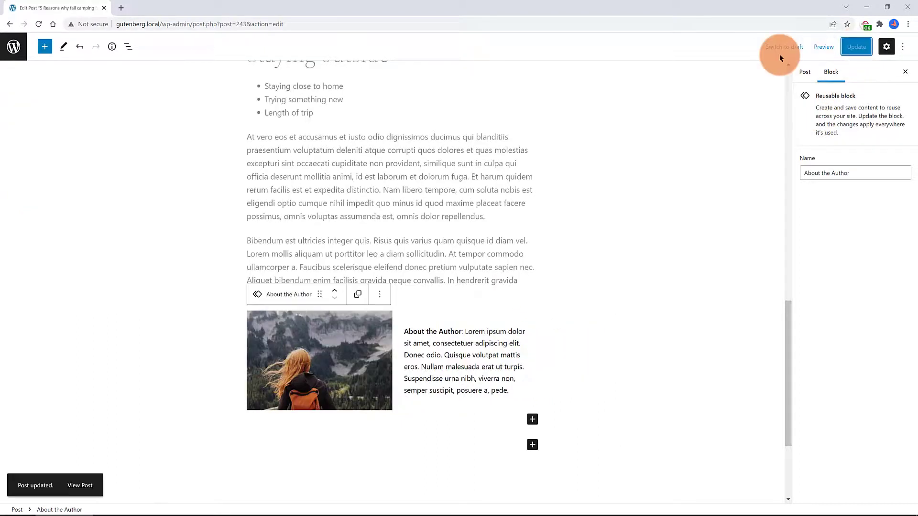
left_click(822, 48)
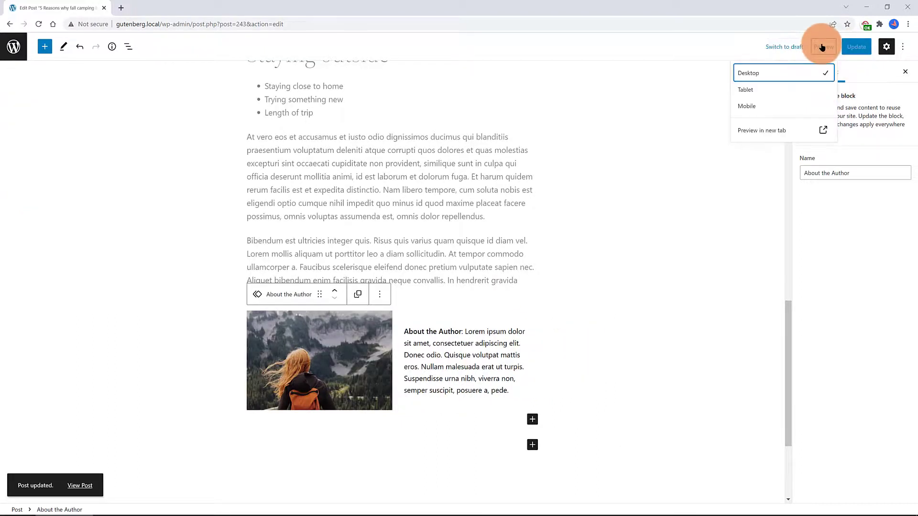
left_click(755, 131)
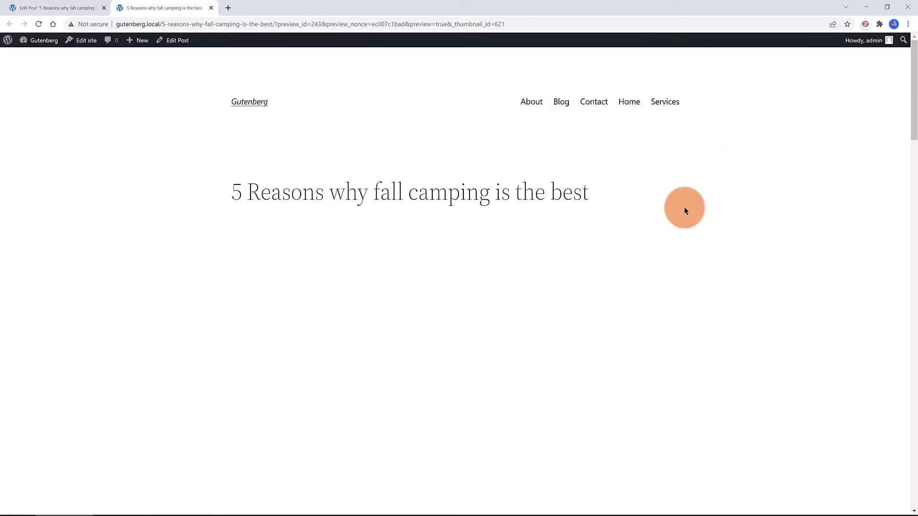
scroll(664, 205, "down", 6)
key("ctrl+w")
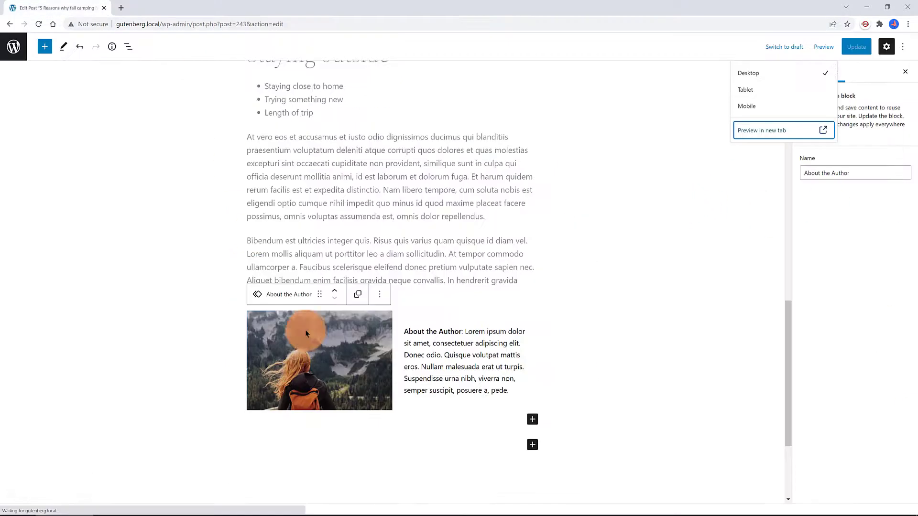
left_click(350, 320)
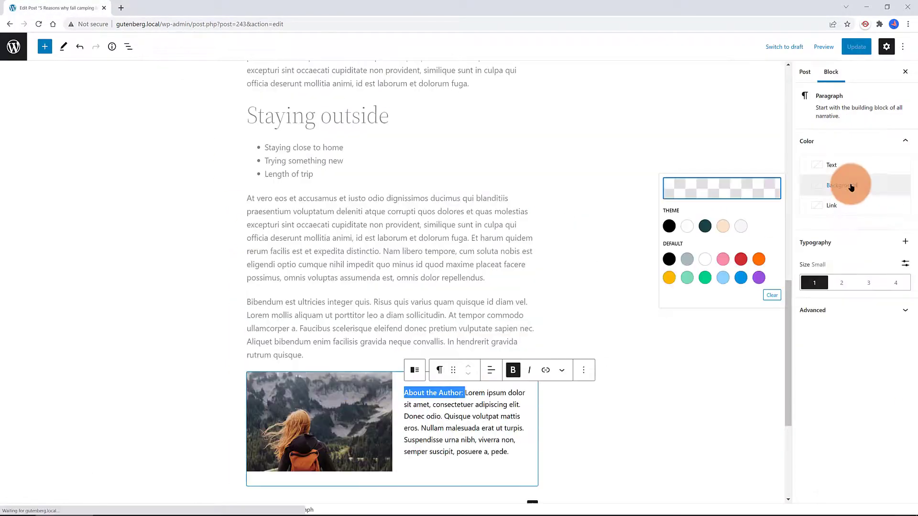
left_click(669, 277)
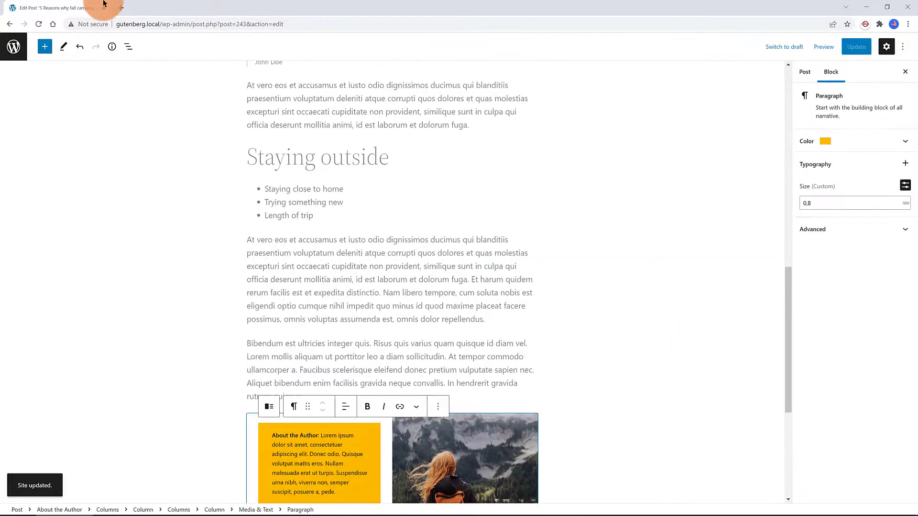
- View the Welcome to the Gutenberg Editor post, check its yellow author block, and select it
left_click(15, 53)
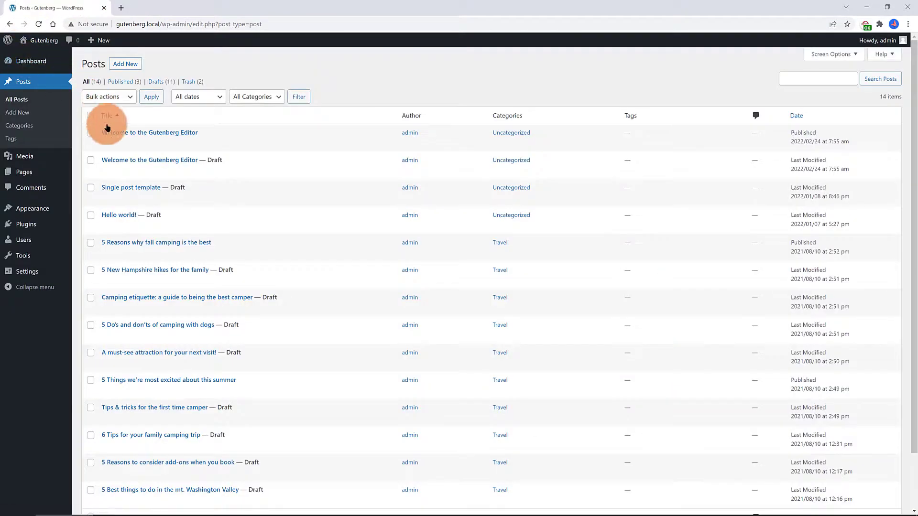
left_click(108, 144)
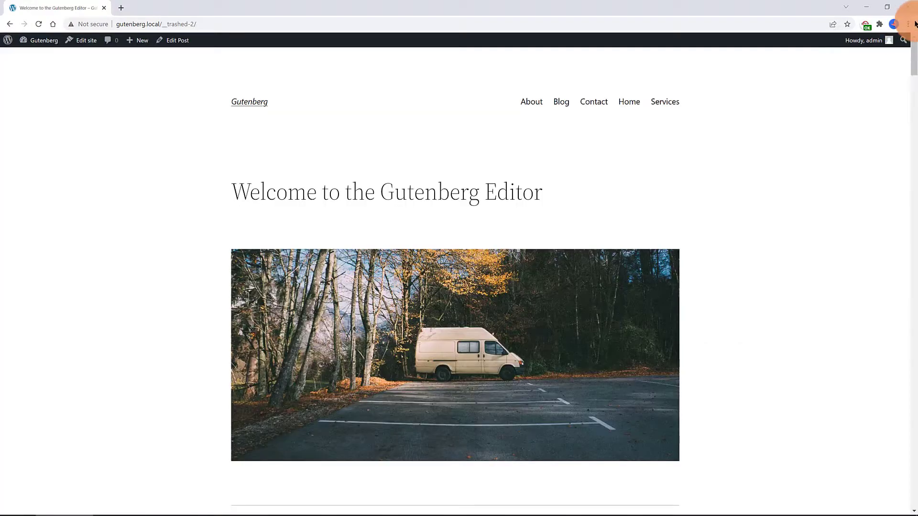
left_click_drag(912, 59, 313, 364)
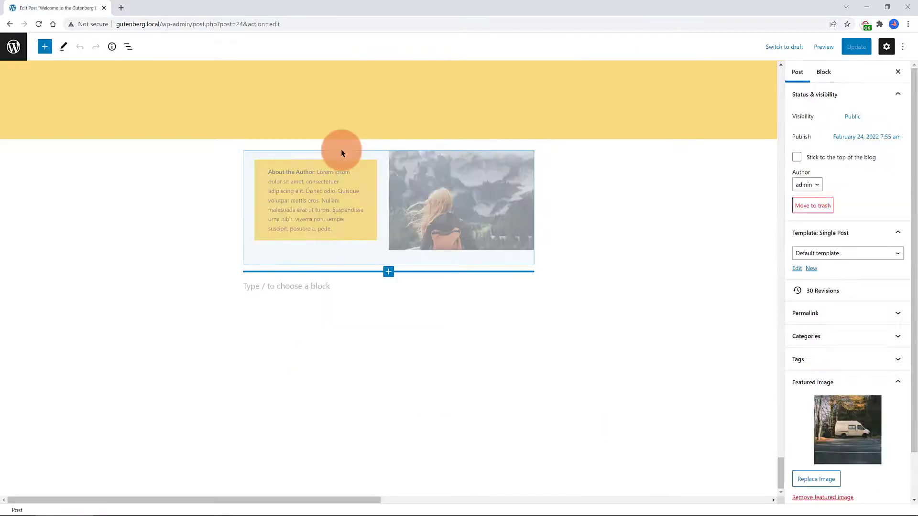
left_click(340, 149)
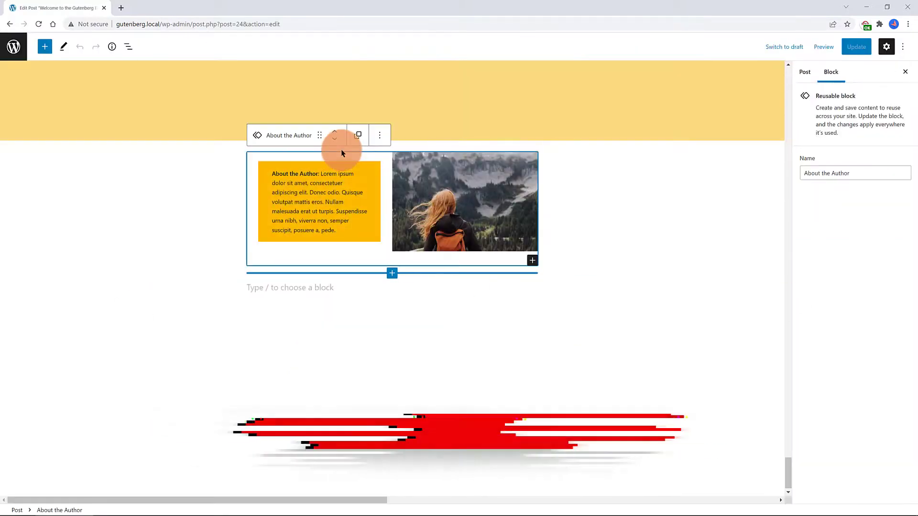
- Convert the Welcome post's About the Author block to regular blocks and choose its paragraph background colour
left_click(381, 138)
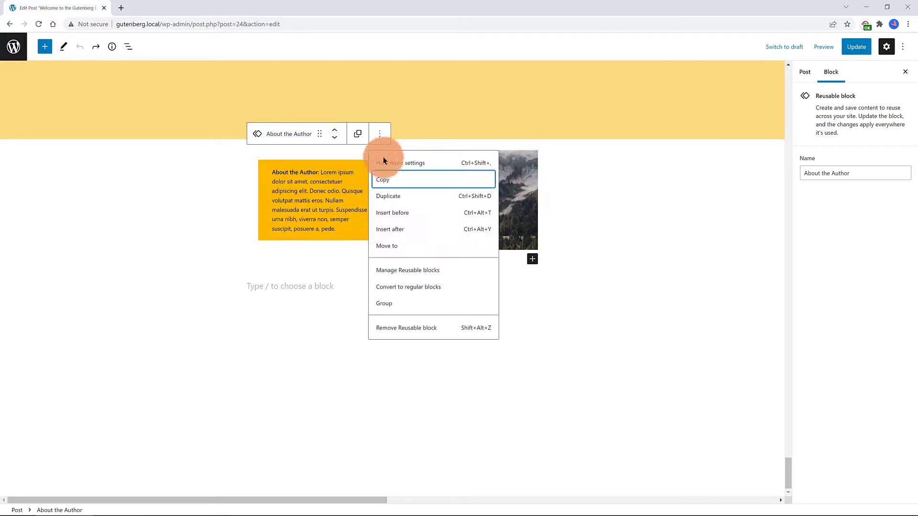
left_click(413, 288)
left_click(826, 141)
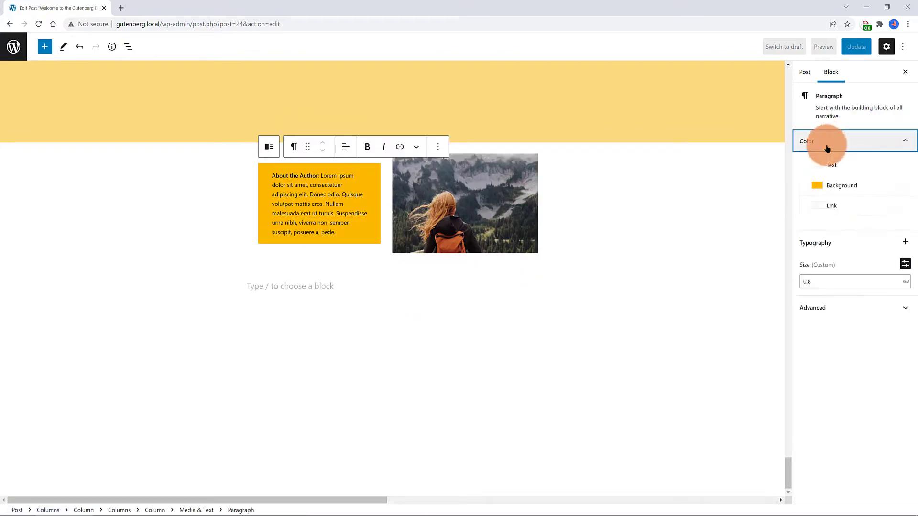
left_click(842, 205)
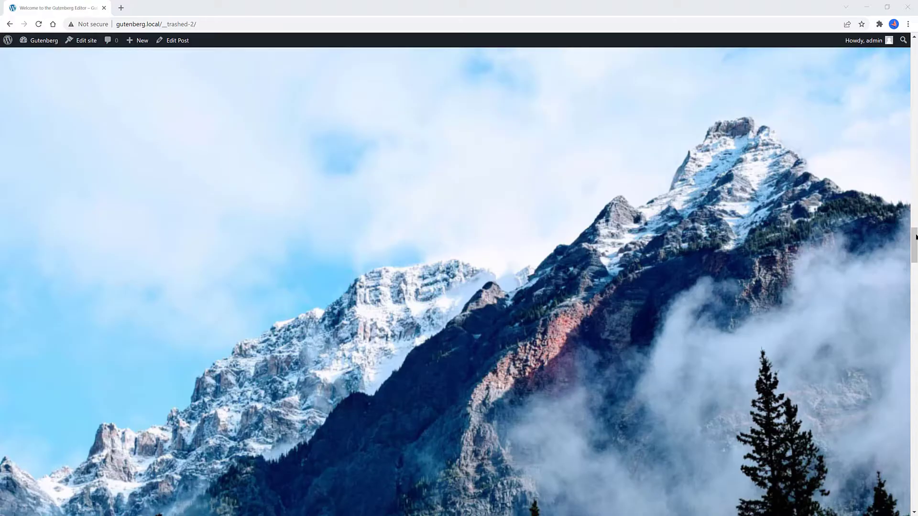
scroll(914, 254, "down", 2)
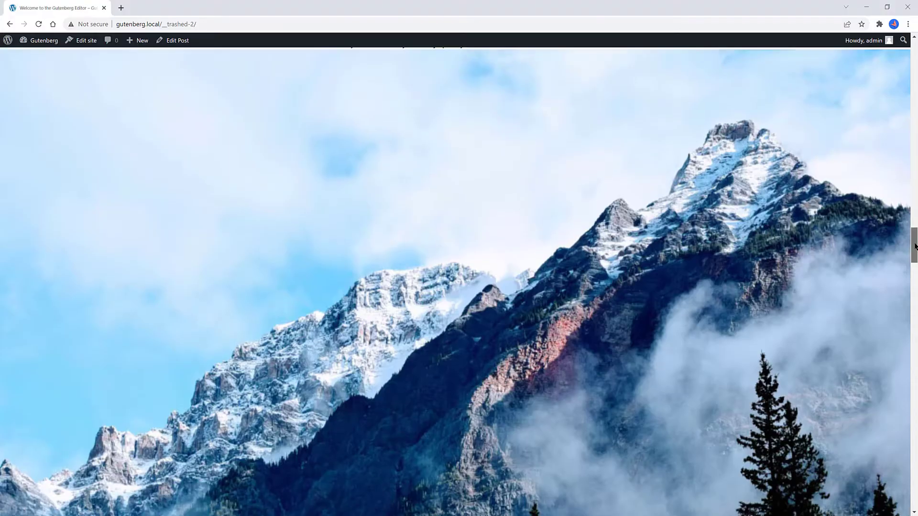